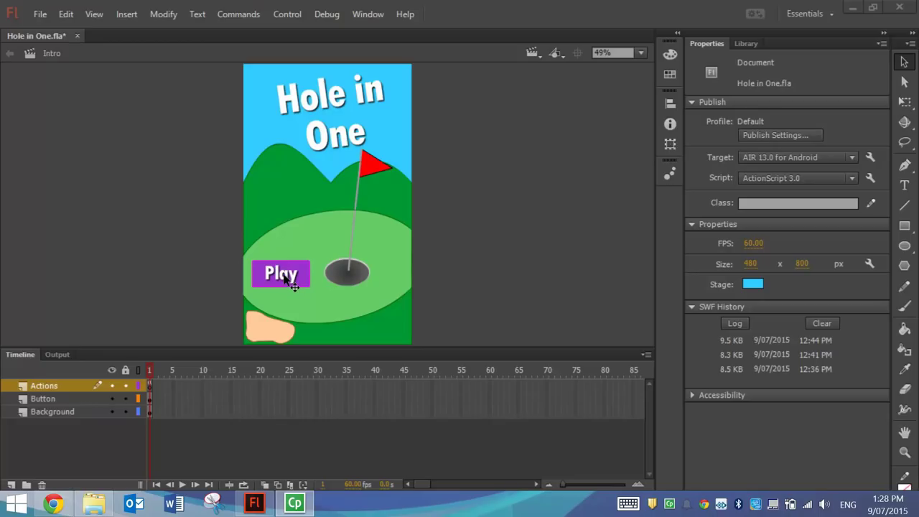
Look through the Game and End scenes of the Hole in One project and return to the Intro scene.
left_click(534, 50)
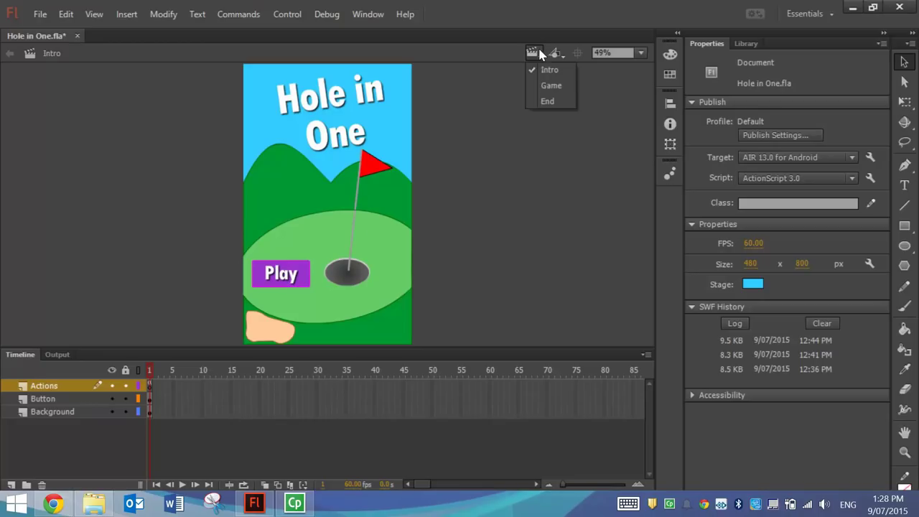
left_click(550, 86)
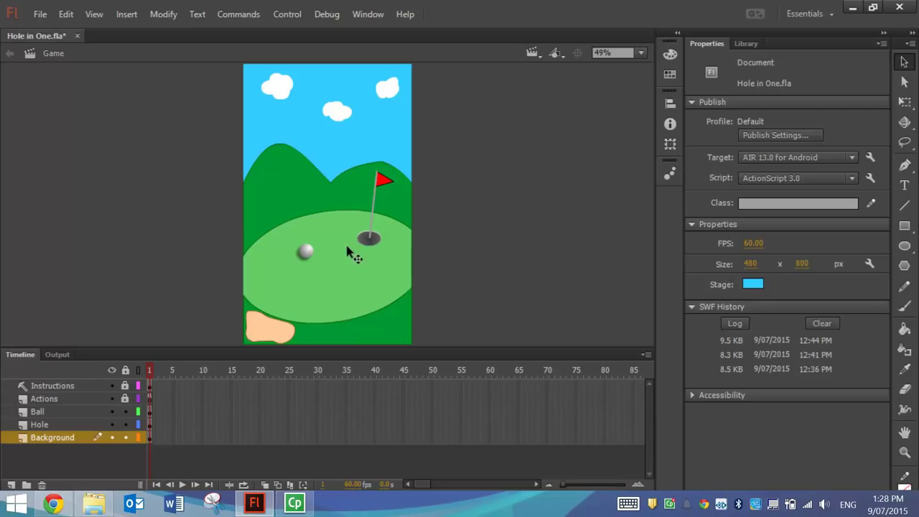
left_click(537, 53)
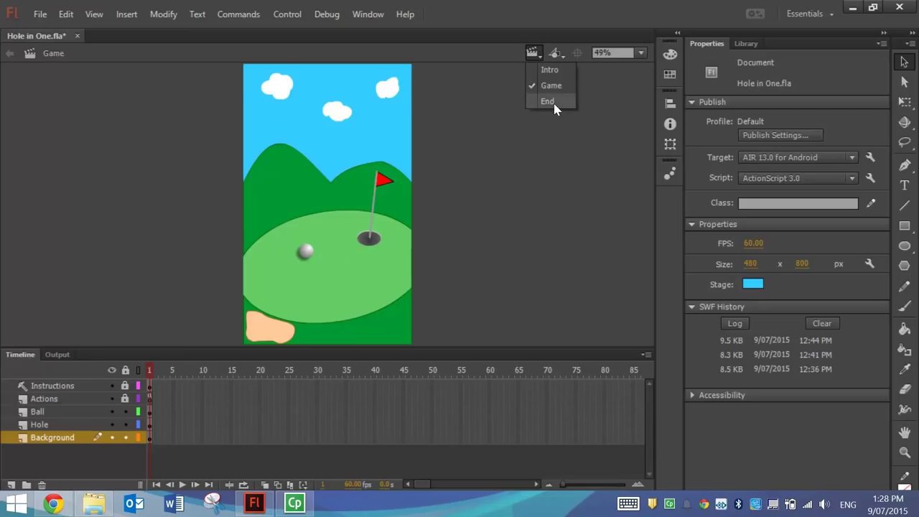
left_click(552, 99)
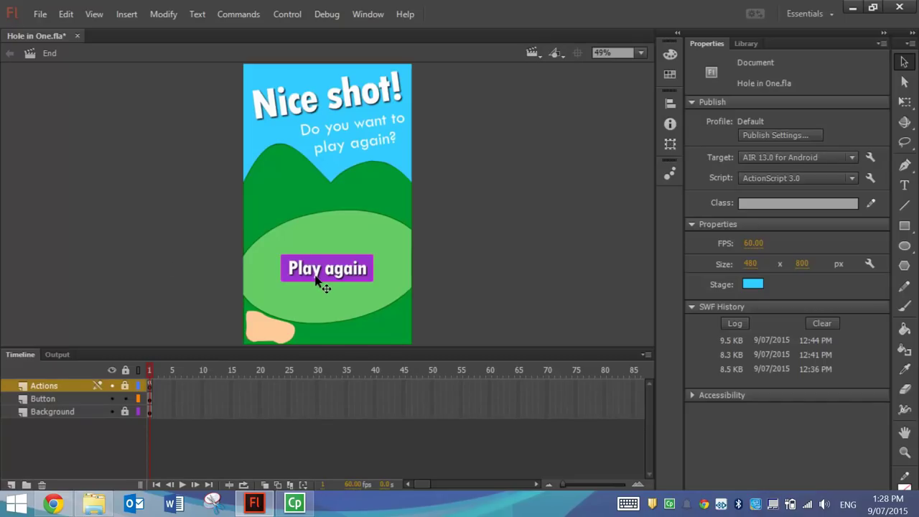
left_click(534, 53)
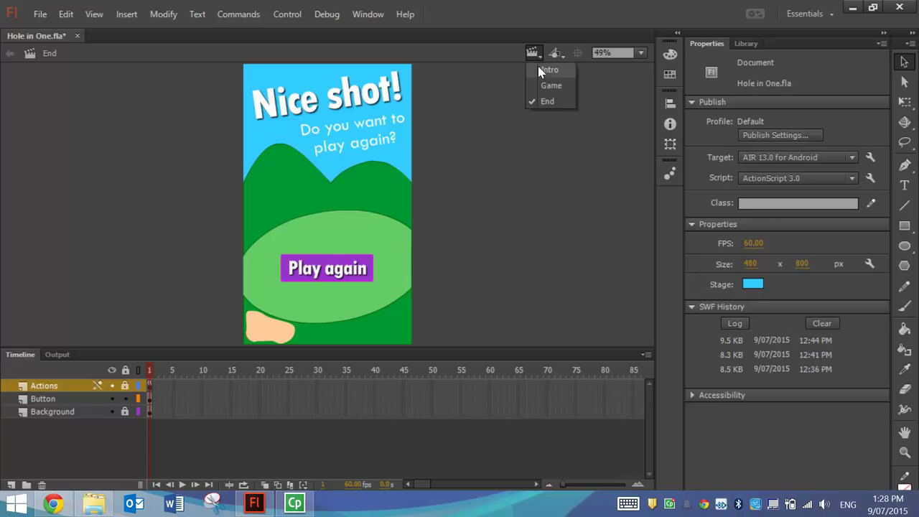
left_click(547, 70)
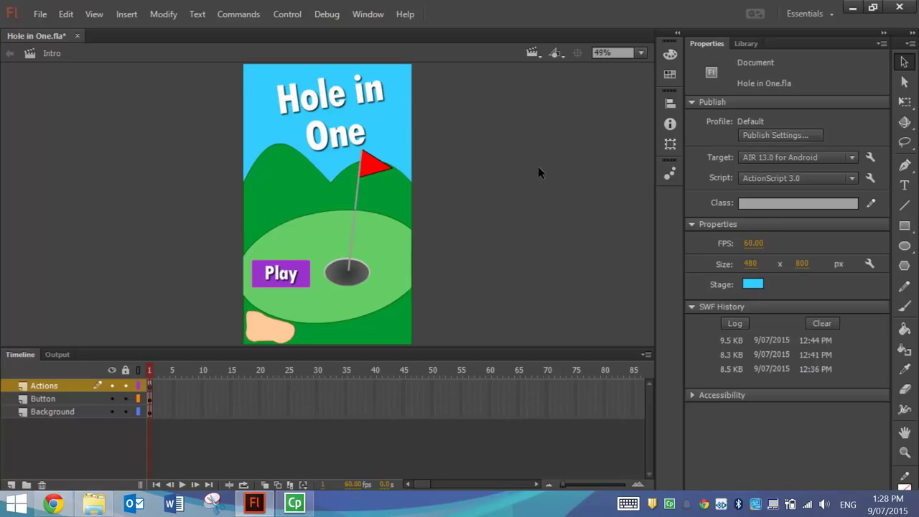
Close Hole in One.fla without saving and create a new document from the AIR for Android Accelerometer template.
left_click(77, 35)
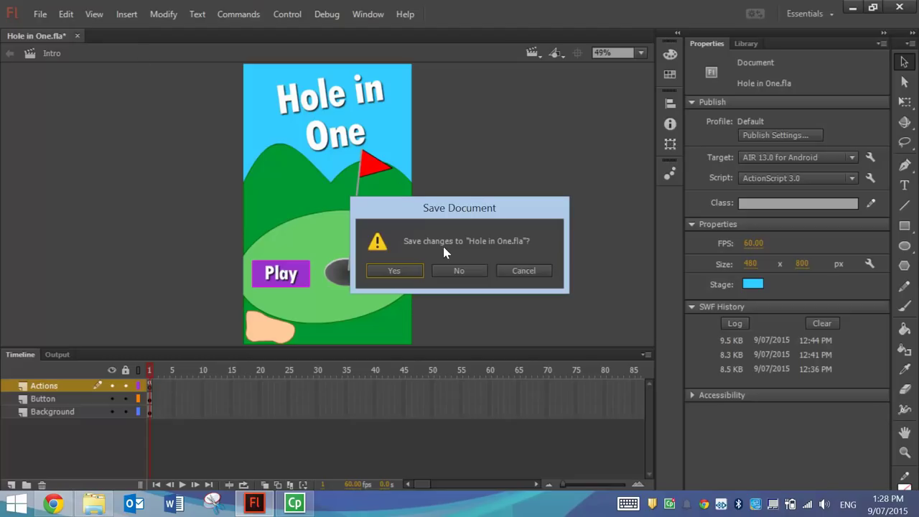
left_click(453, 270)
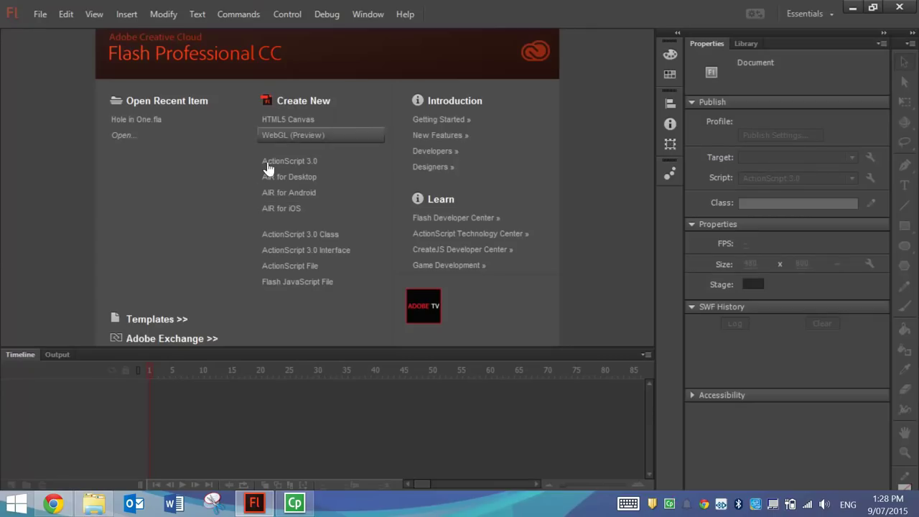
left_click(159, 320)
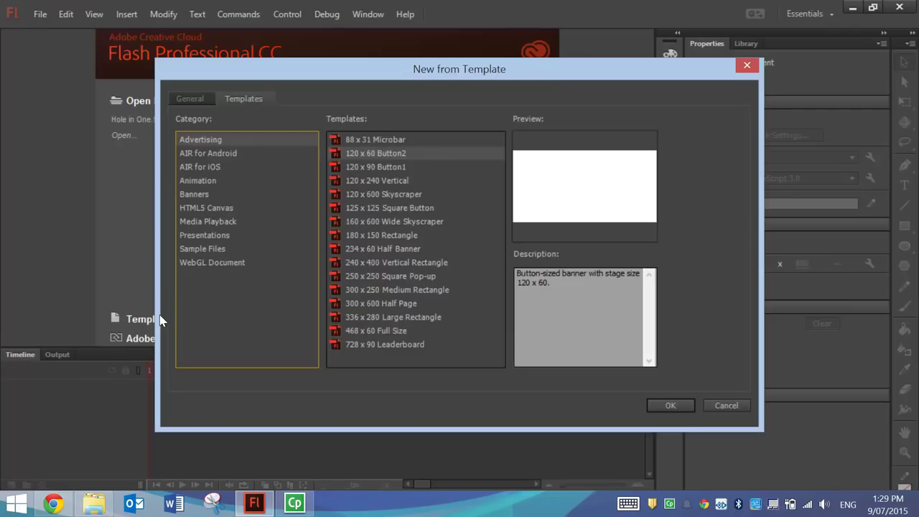
left_click(207, 155)
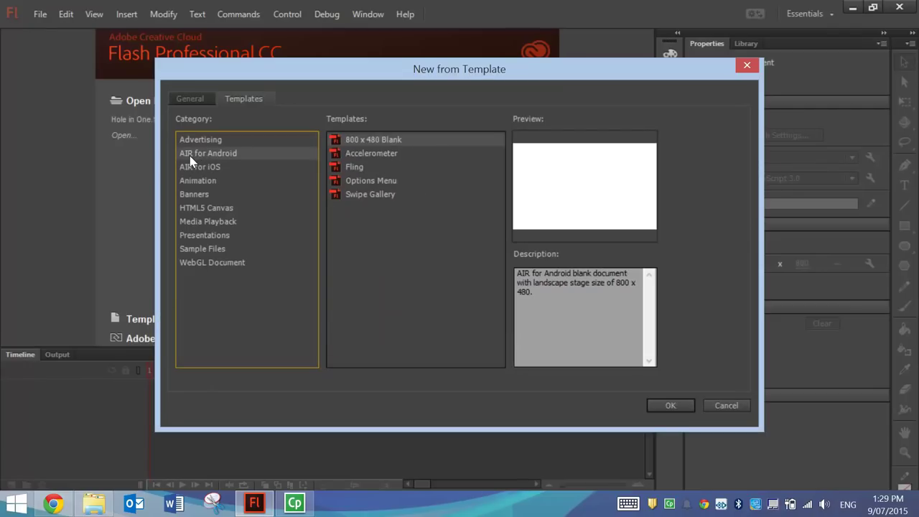
left_click(373, 153)
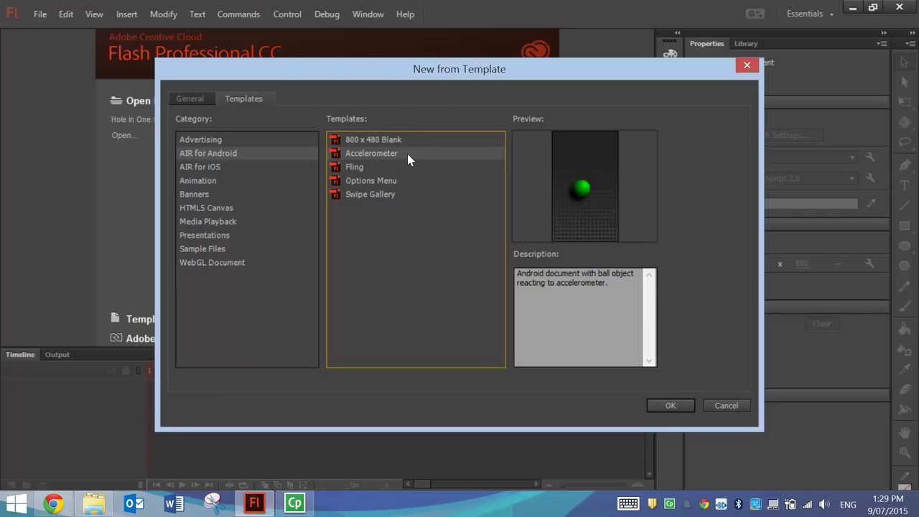
left_click(670, 406)
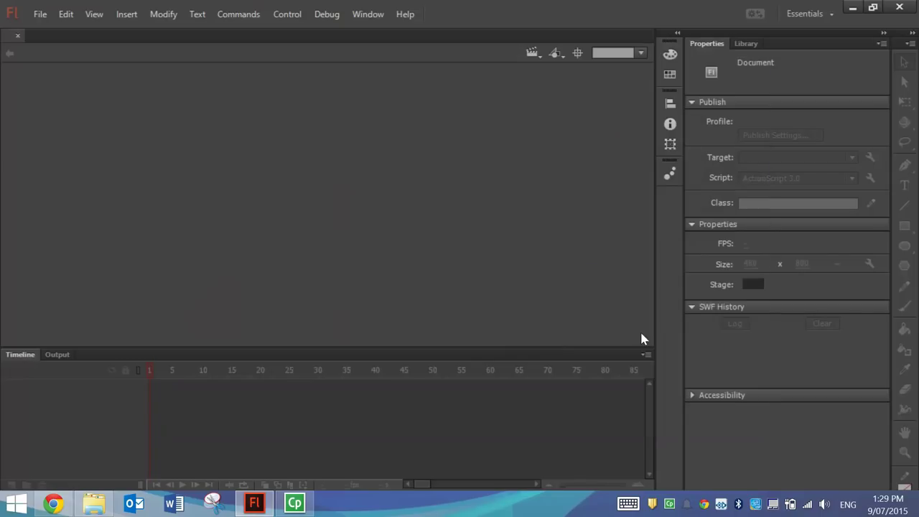
Test the movie, tilt the simulated device backwards in the accelerometer simulator, and close the test.
left_click(640, 53)
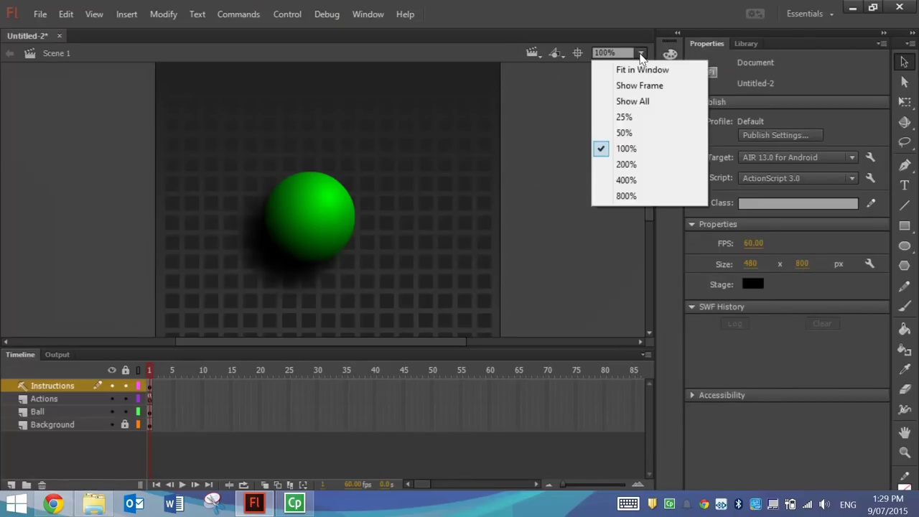
left_click(631, 71)
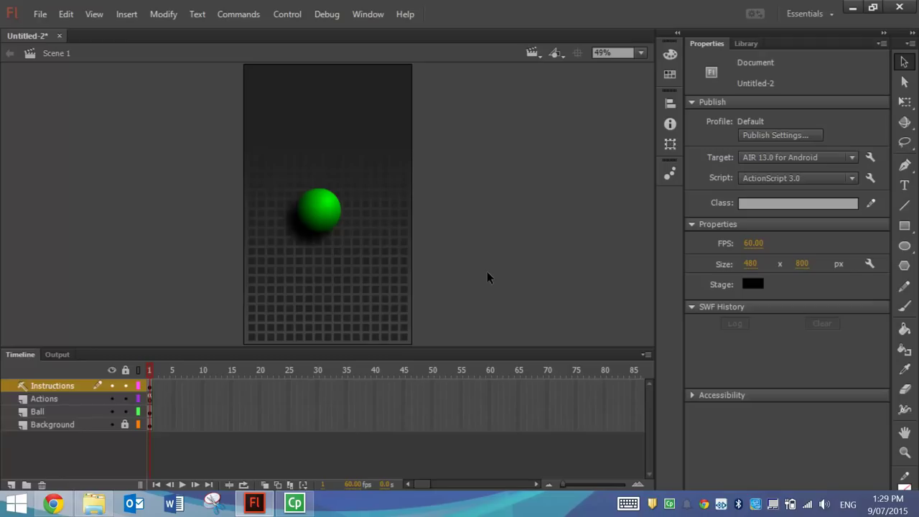
key("ctrl+Return")
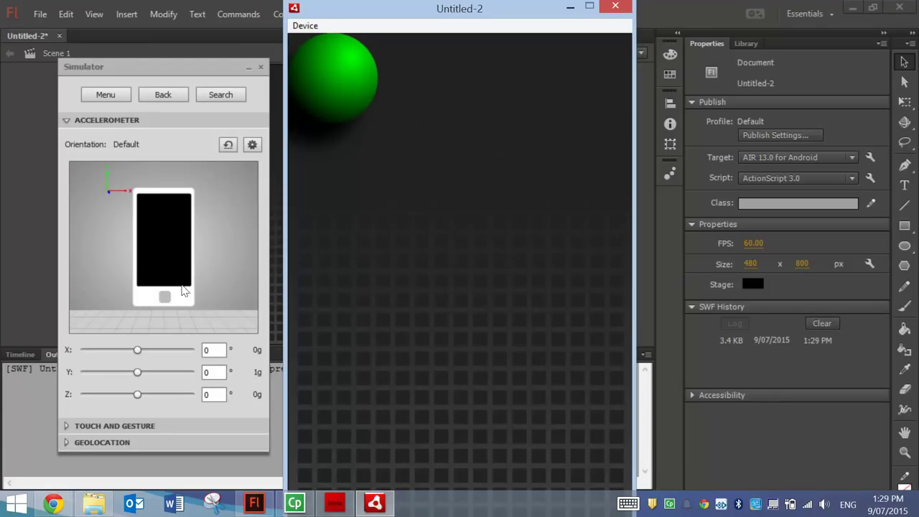
left_click_drag(180, 293, 176, 238)
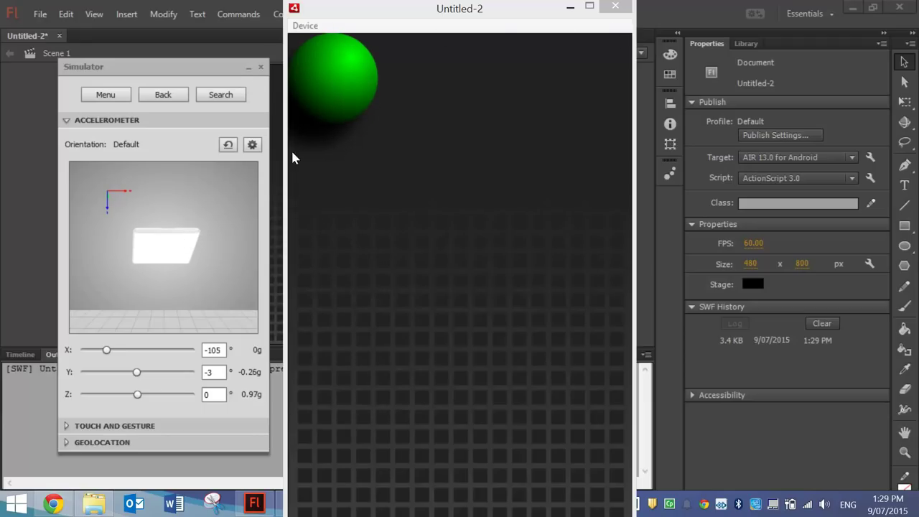
left_click_drag(164, 254, 167, 208)
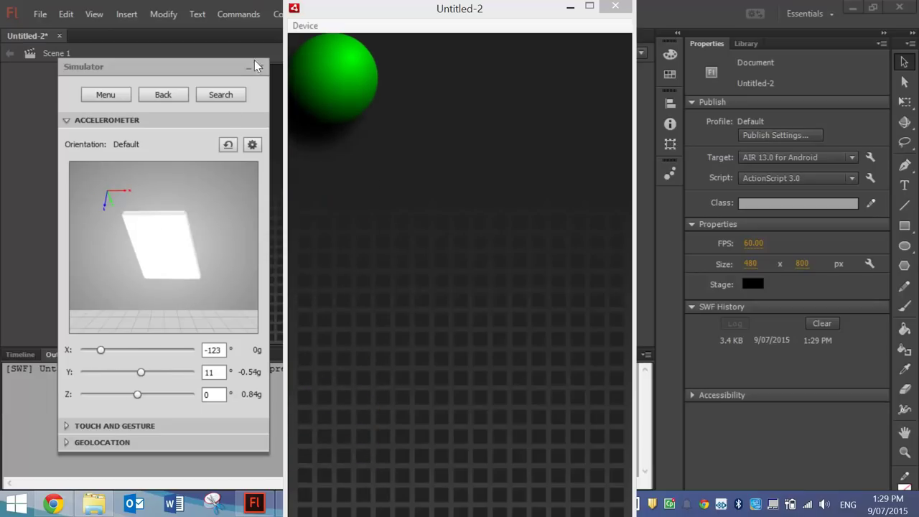
left_click(615, 5)
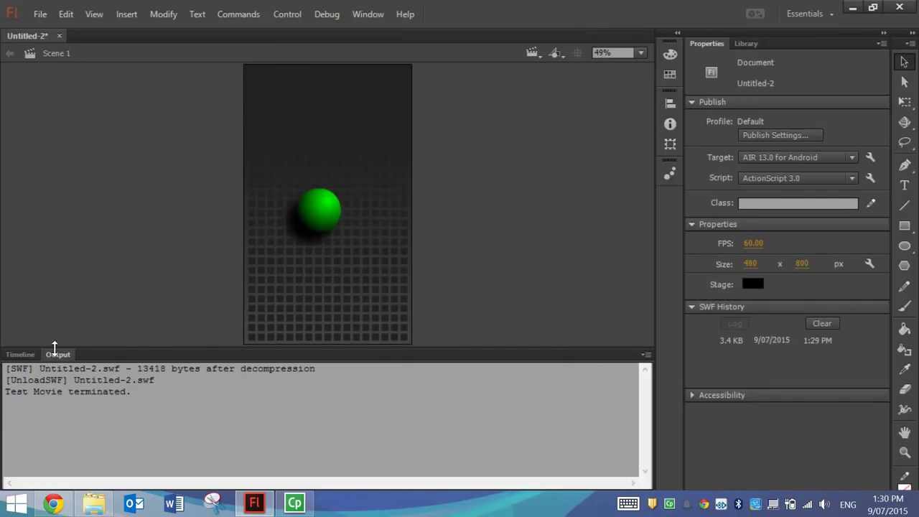
Lock the Instructions, Actions and Ball layers and leave only the Background layer unlocked in the timeline.
left_click(23, 356)
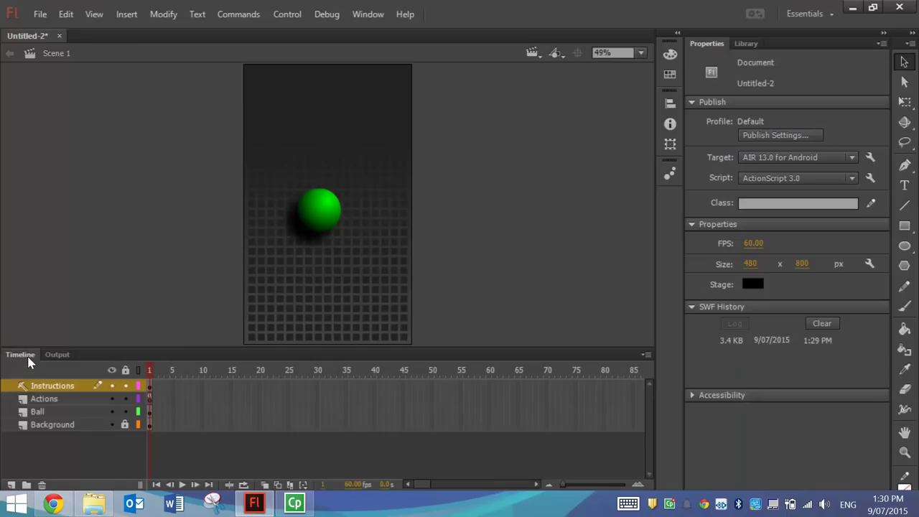
left_click(123, 370)
left_click(55, 426)
left_click(126, 426)
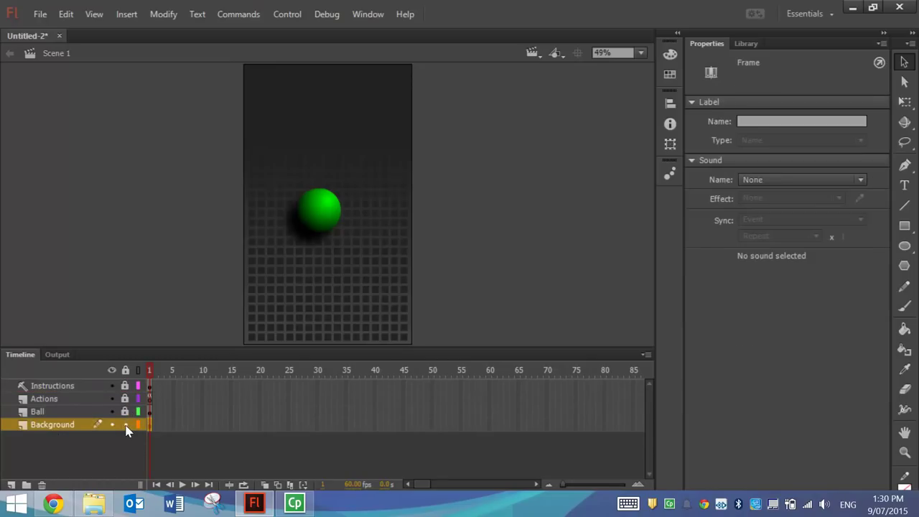
Delete all artwork on the Background layer and set the stage colour to bright sky blue.
left_click(65, 427)
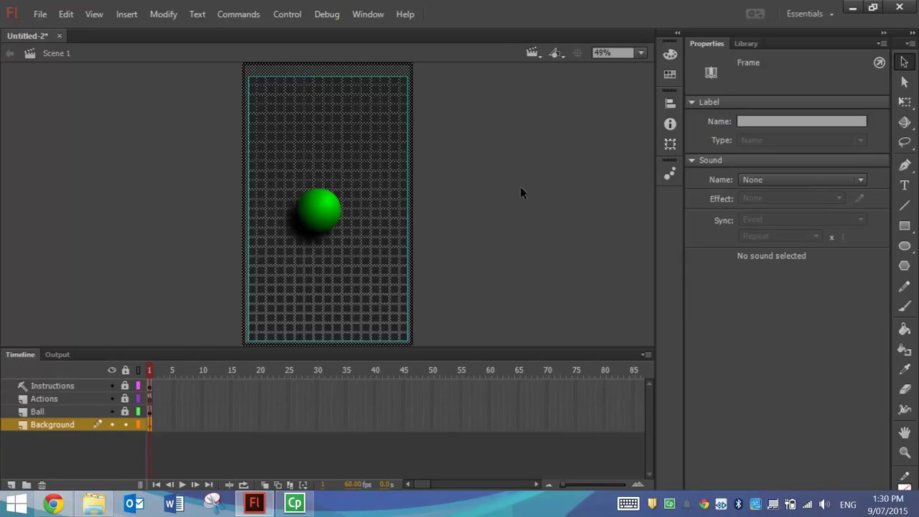
key("Delete")
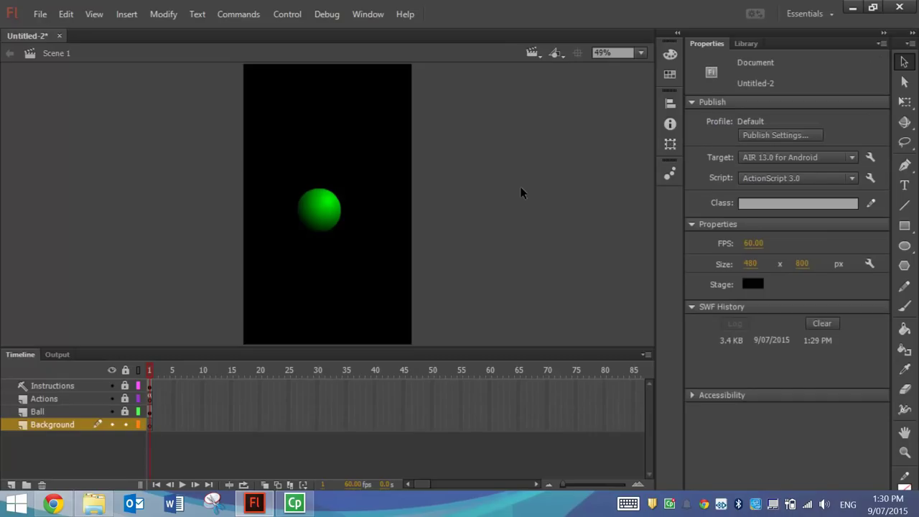
left_click(751, 285)
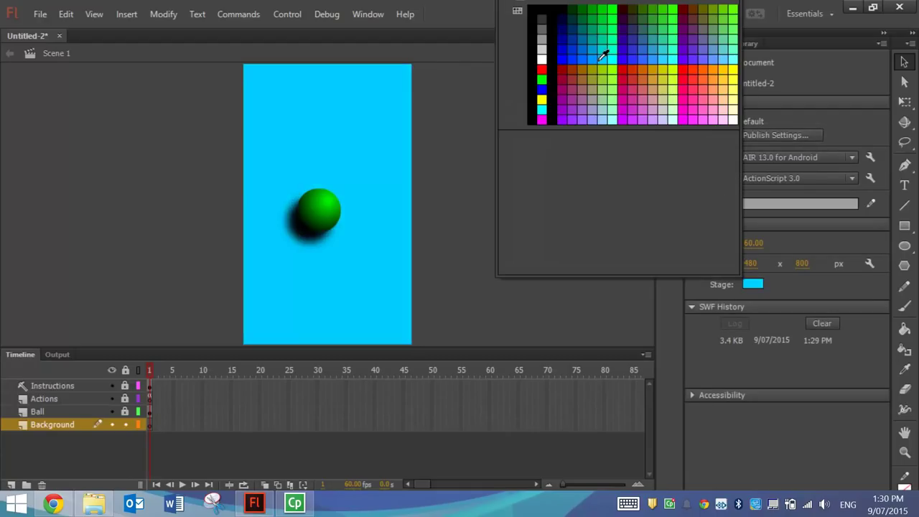
left_click(603, 57)
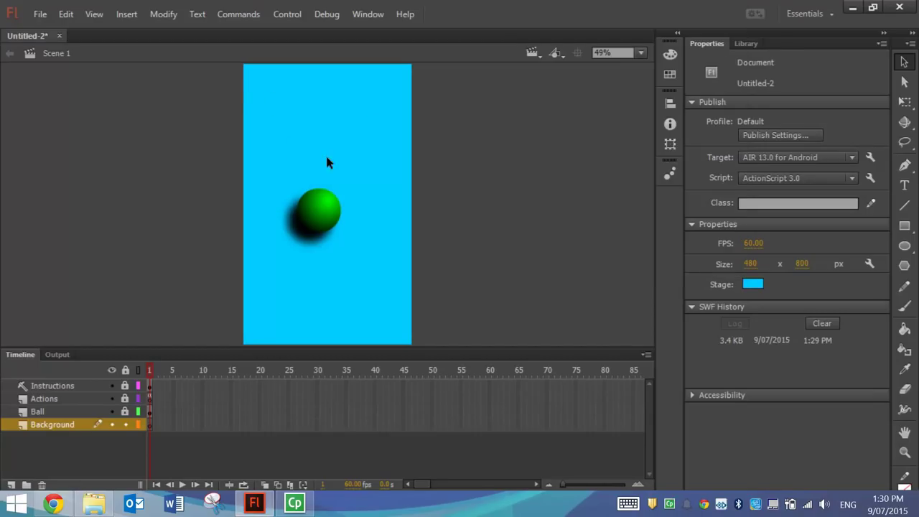
Reopen the recent file Hole in One.fla and switch to its Game scene.
left_click(41, 16)
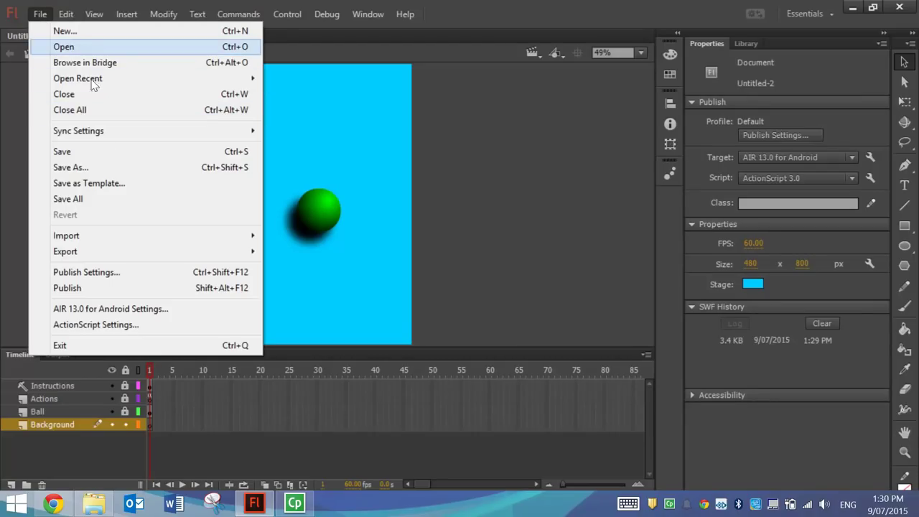
mouse_move(150, 80)
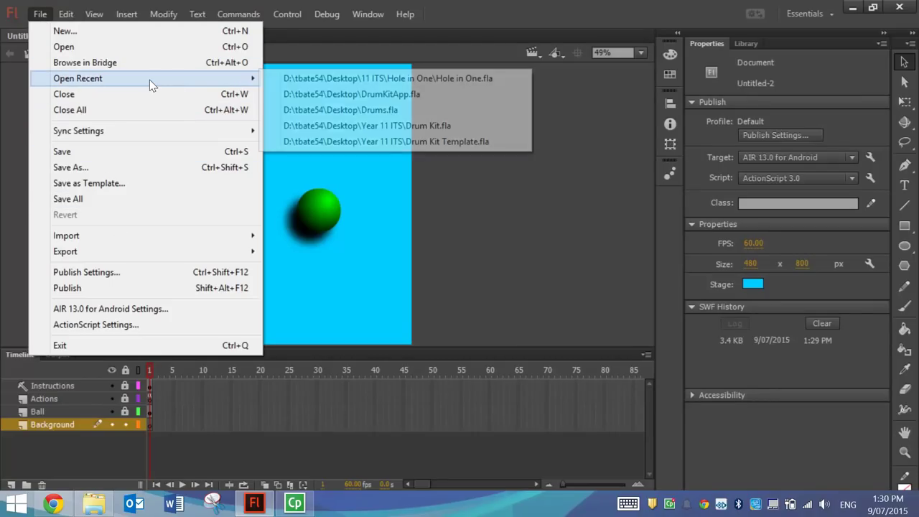
left_click(435, 80)
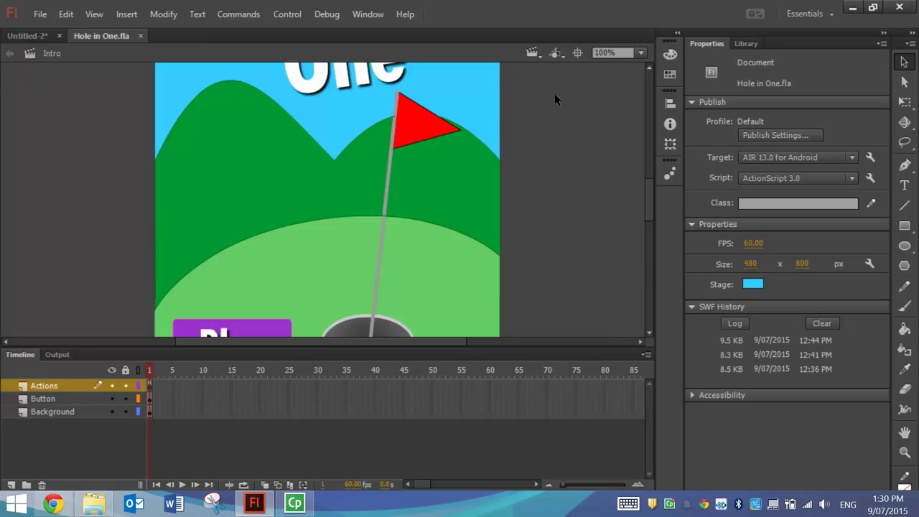
left_click(637, 53)
left_click(639, 65)
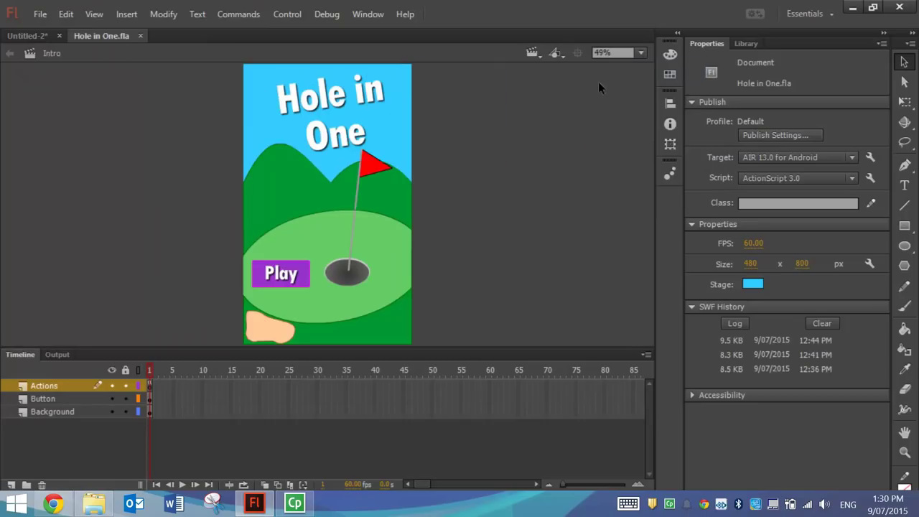
left_click(532, 54)
left_click(547, 83)
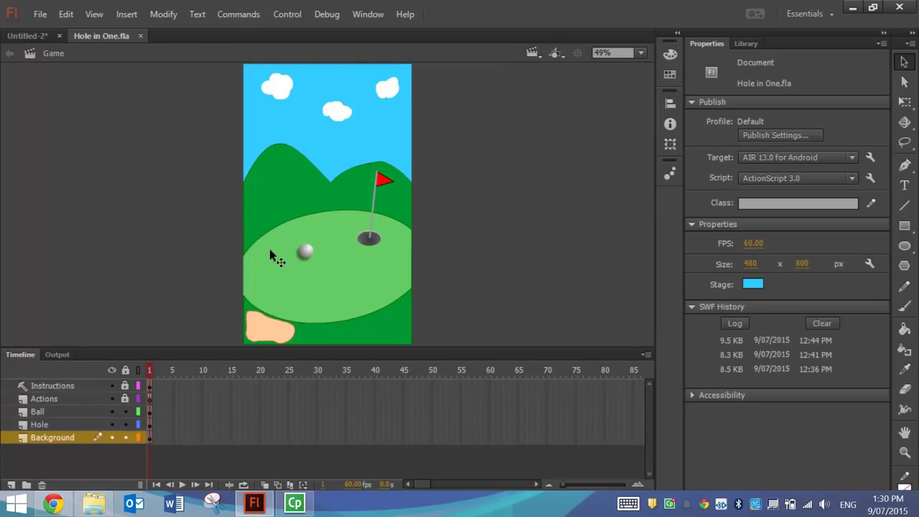
Copy the Game scene's Background artwork in place into the new document's Background layer, and hide the Instructions, Actions and Ball layers.
left_click(56, 439)
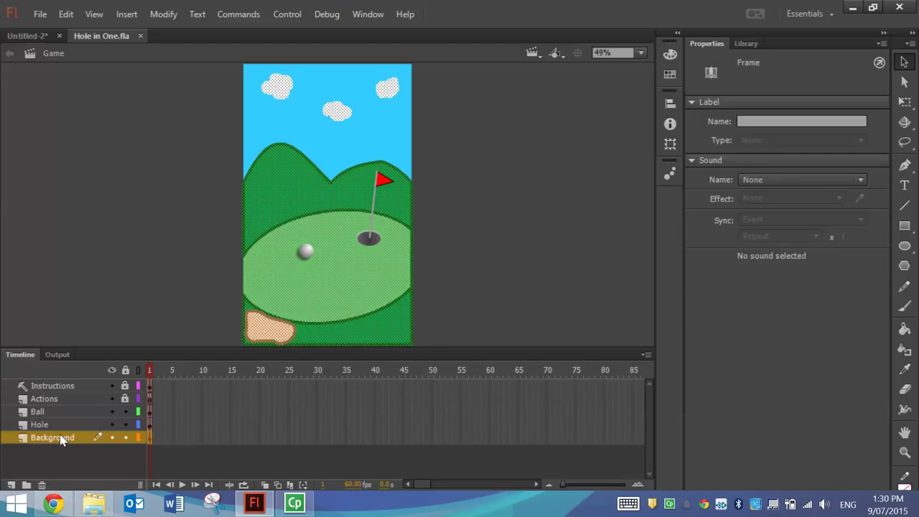
left_click(28, 35)
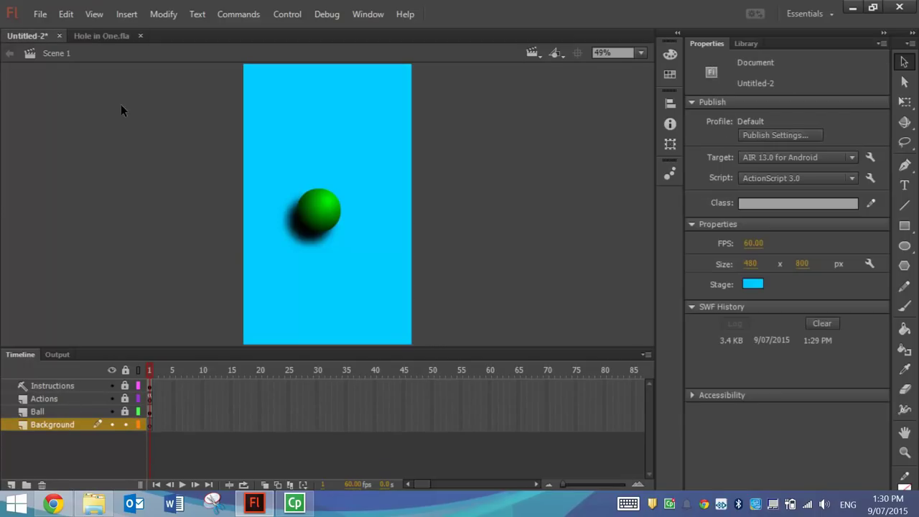
right_click(175, 95)
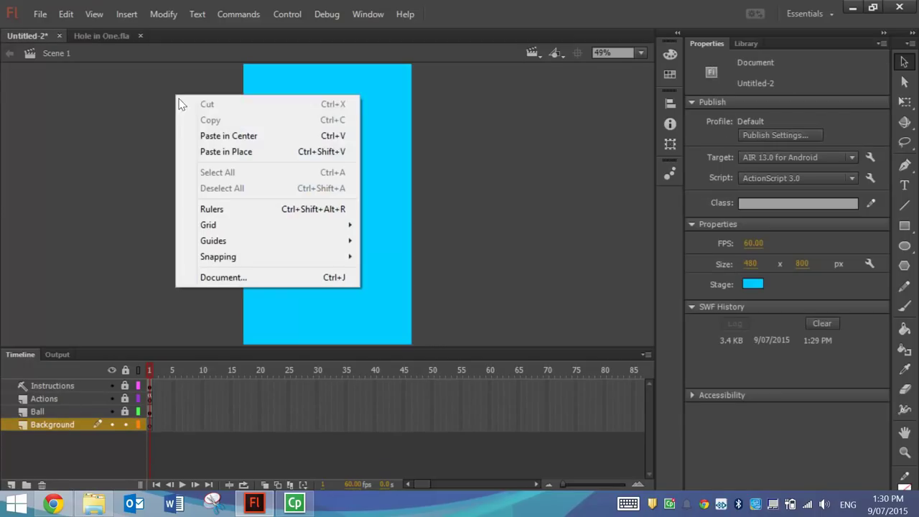
left_click(225, 151)
left_click_drag(112, 412, 112, 386)
left_click(133, 188)
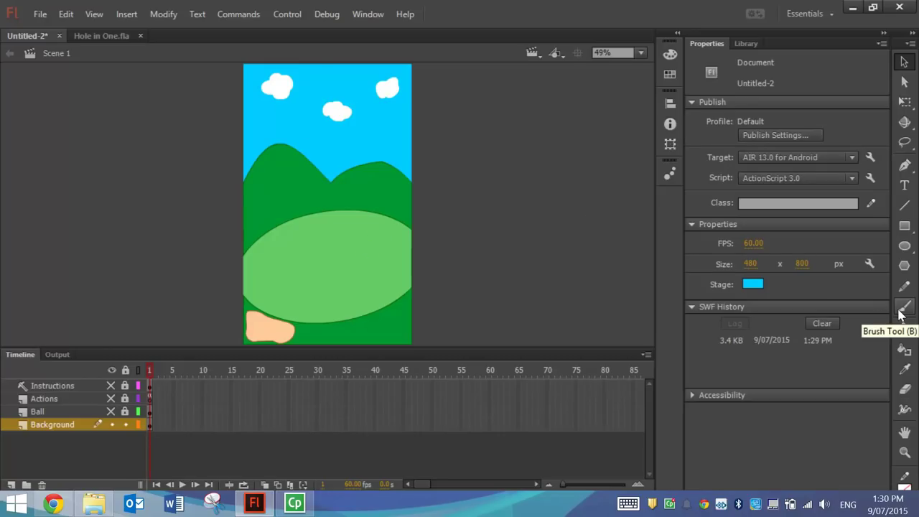
left_click(900, 313)
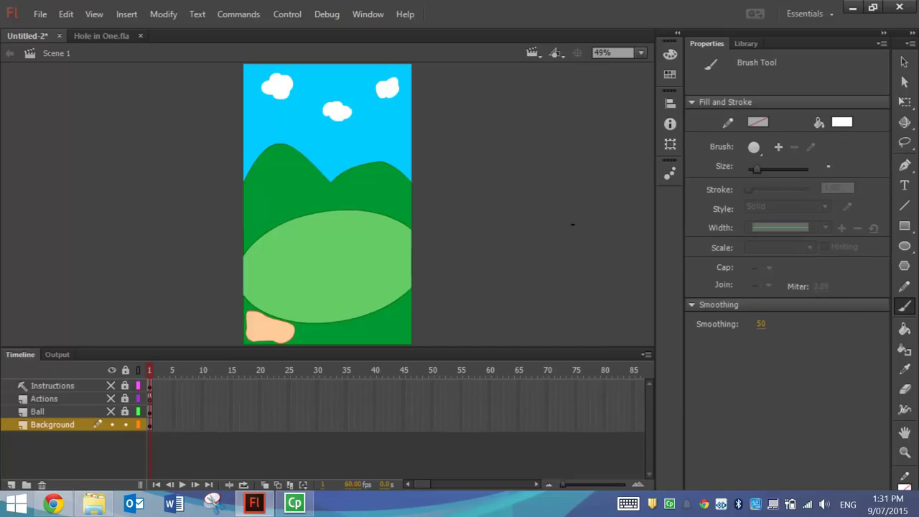
left_click(905, 166)
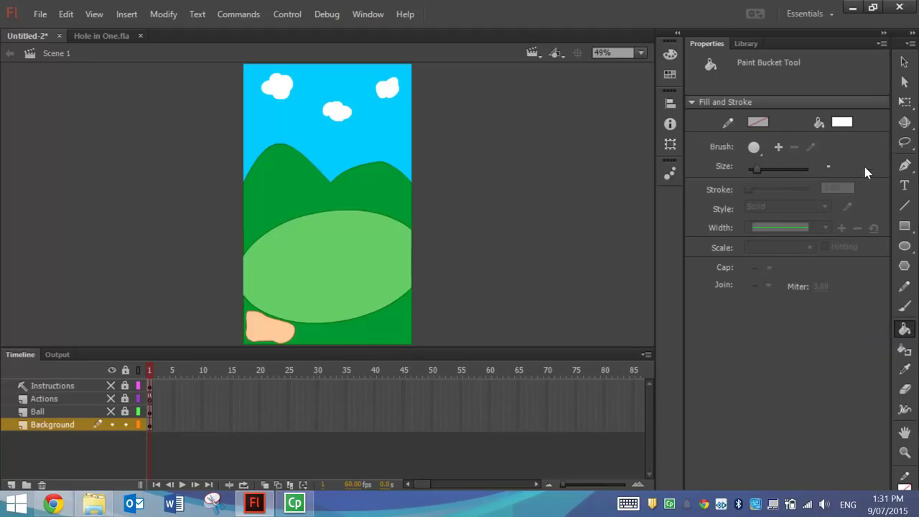
Show all layers with only the Ball layer unlocked, and move the ball to about X 236, Y 420.
left_click_drag(904, 246, 861, 243)
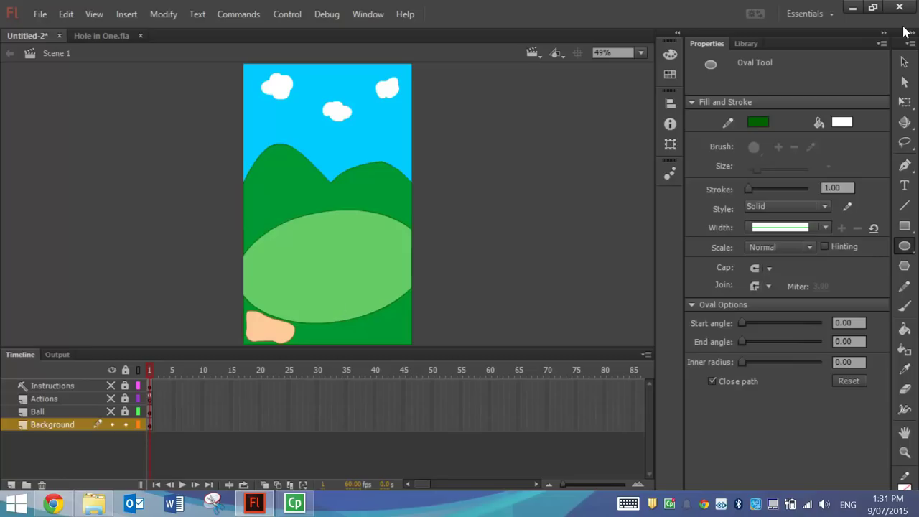
left_click(904, 63)
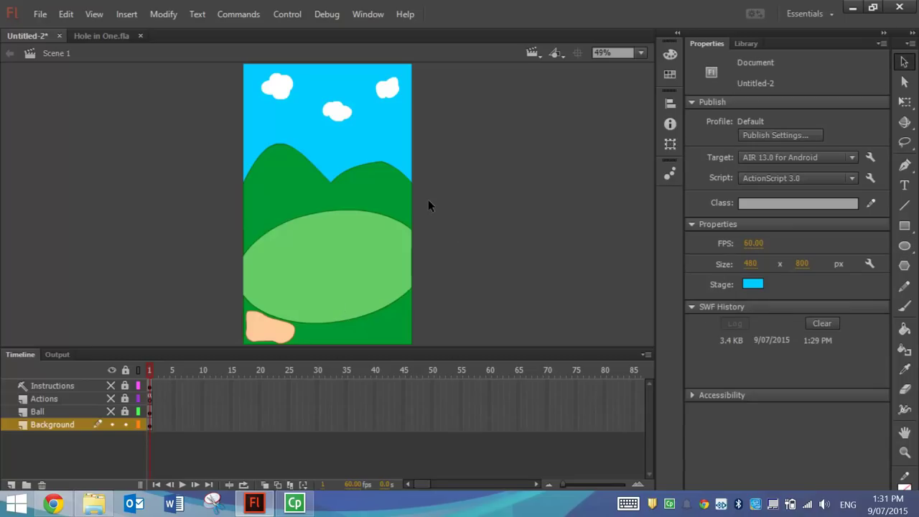
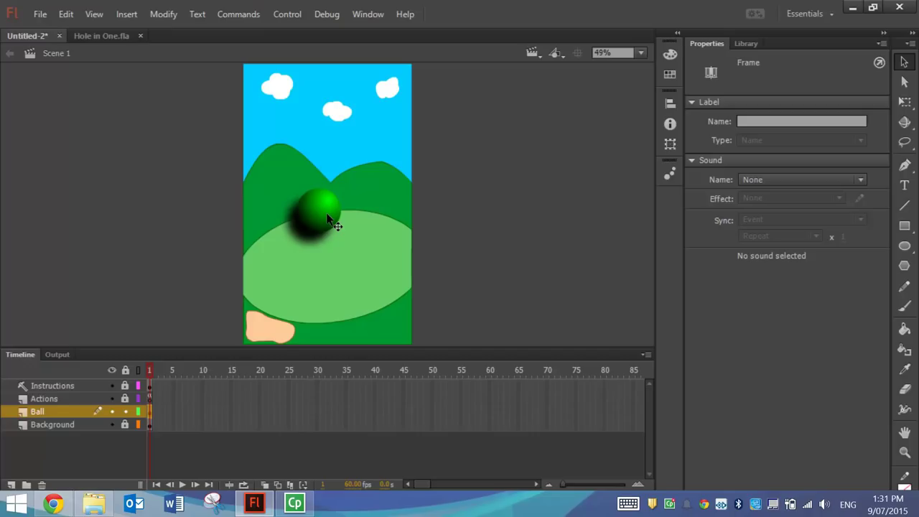
left_click(332, 220)
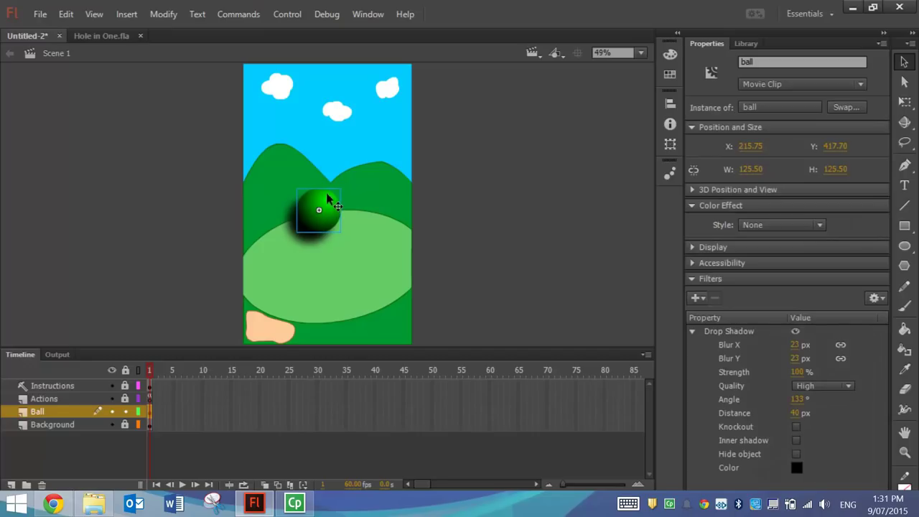
mouse_move(329, 209)
left_mouse_down()
mouse_move(366, 208)
mouse_move(312, 204)
left_mouse_up()
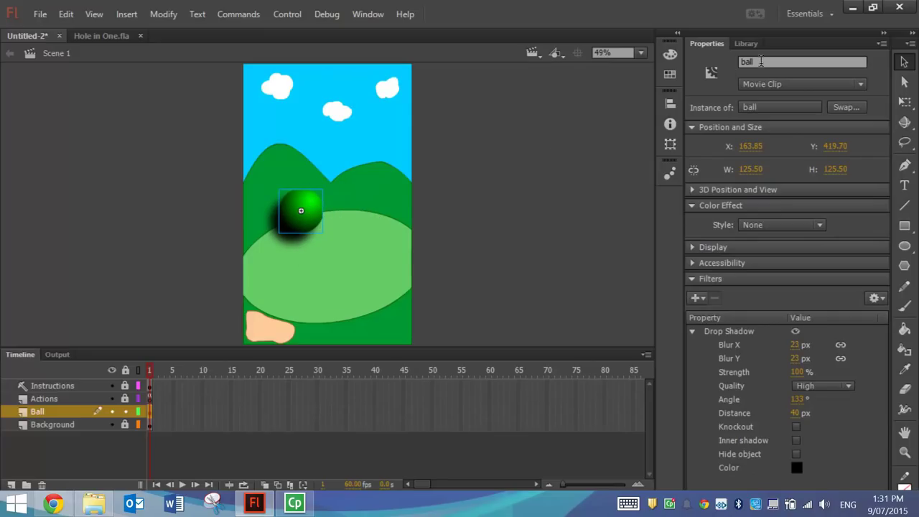
left_click(789, 63)
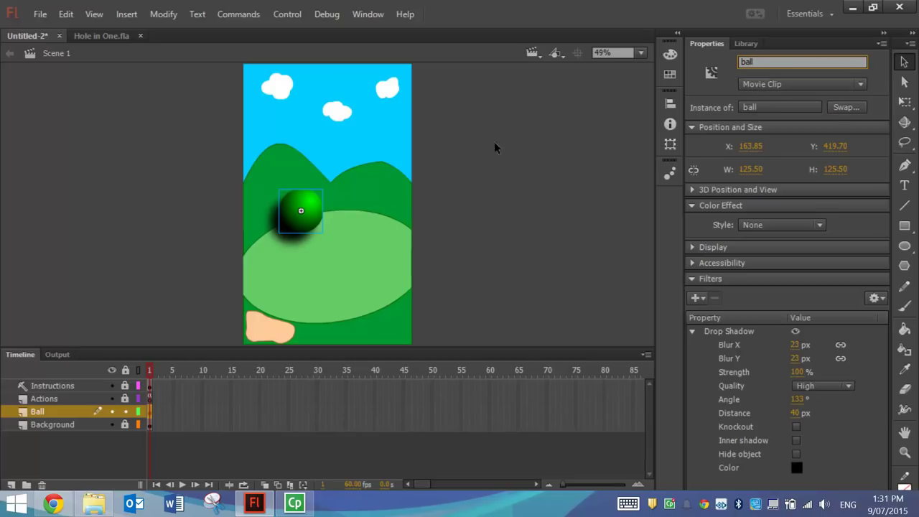
left_click_drag(311, 204, 337, 206)
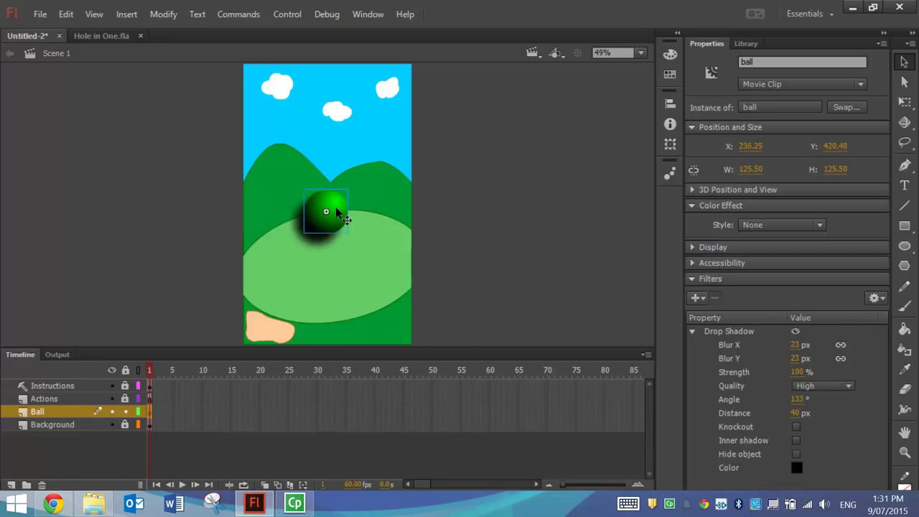
Open the ball symbol for editing and change the green inner stop of its radial gradient to white.
double_click(335, 207)
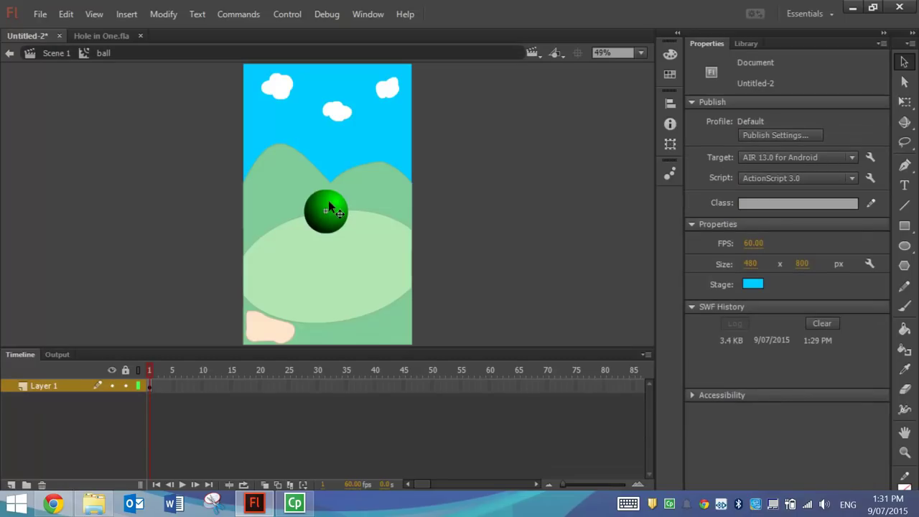
left_click(336, 215)
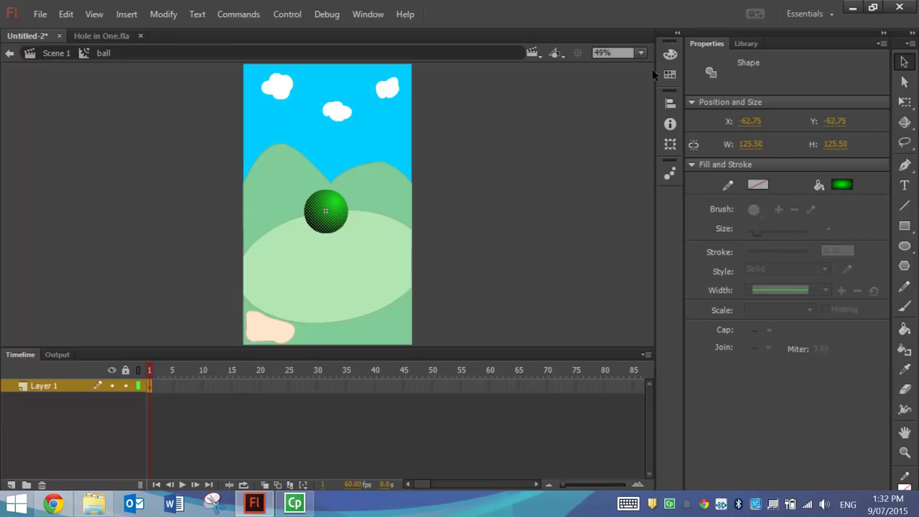
left_click(670, 55)
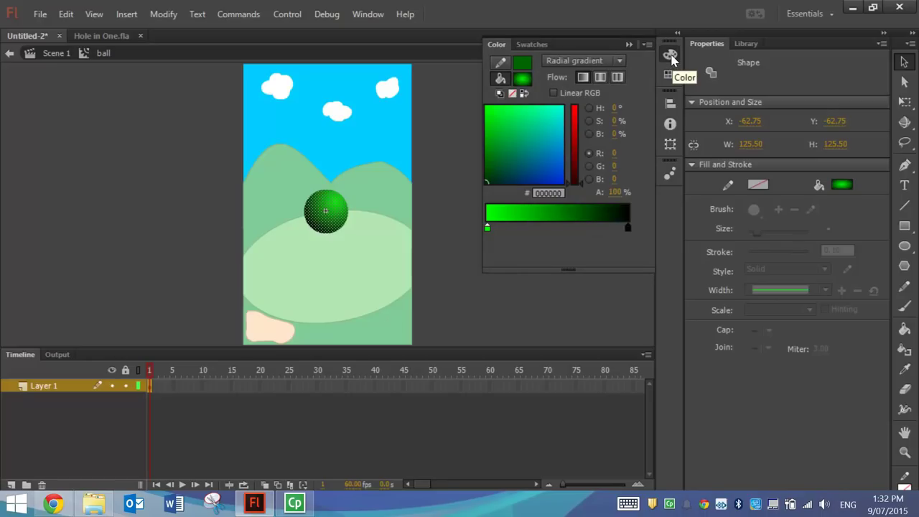
double_click(487, 228)
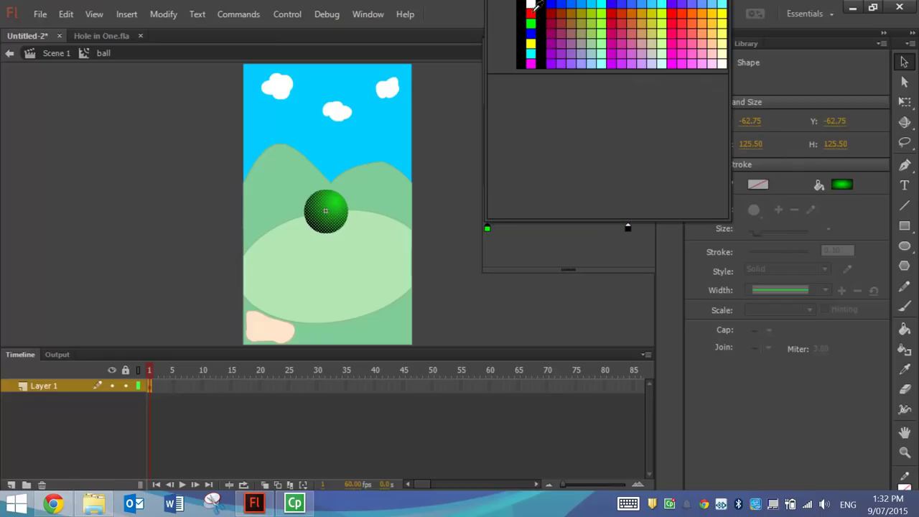
left_click(532, 8)
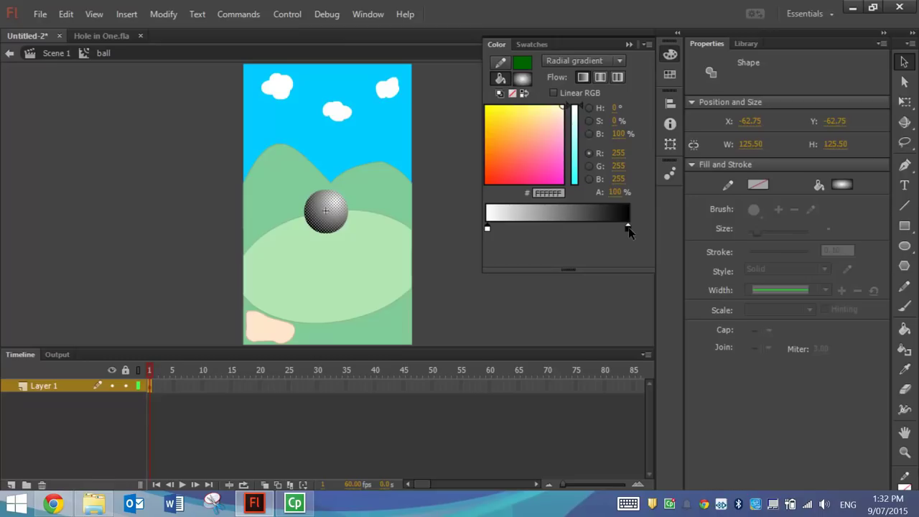
Change the outer stop of the ball's radial gradient to the dark grey-brown 43382E and deselect the shape.
double_click(628, 227)
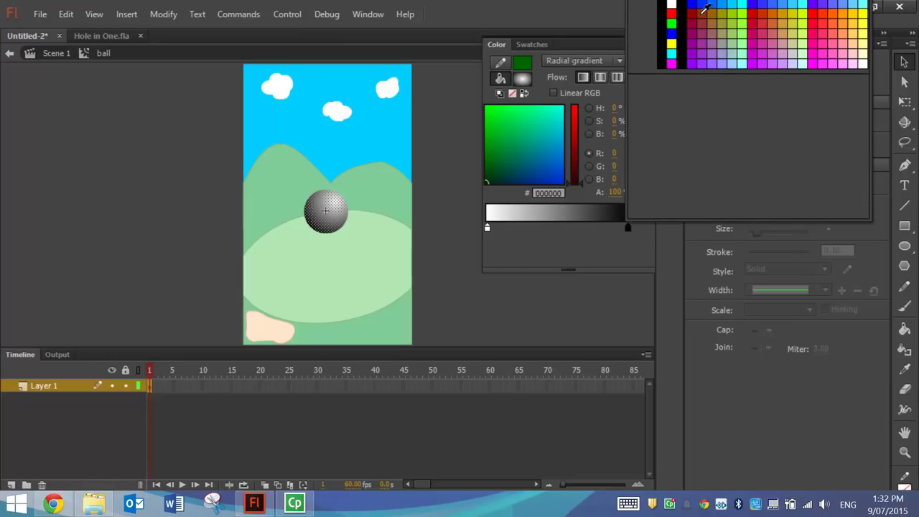
left_click(694, 15)
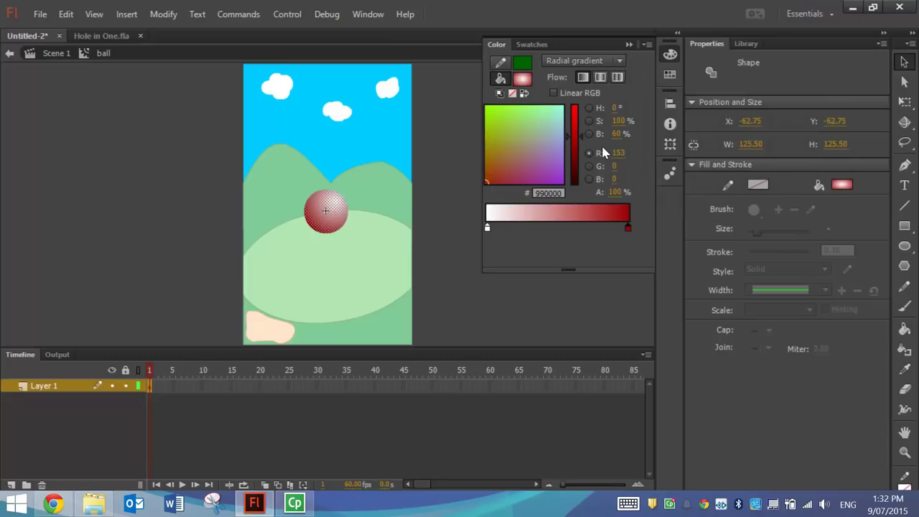
left_click_drag(581, 133, 581, 160)
left_click_drag(506, 170, 498, 166)
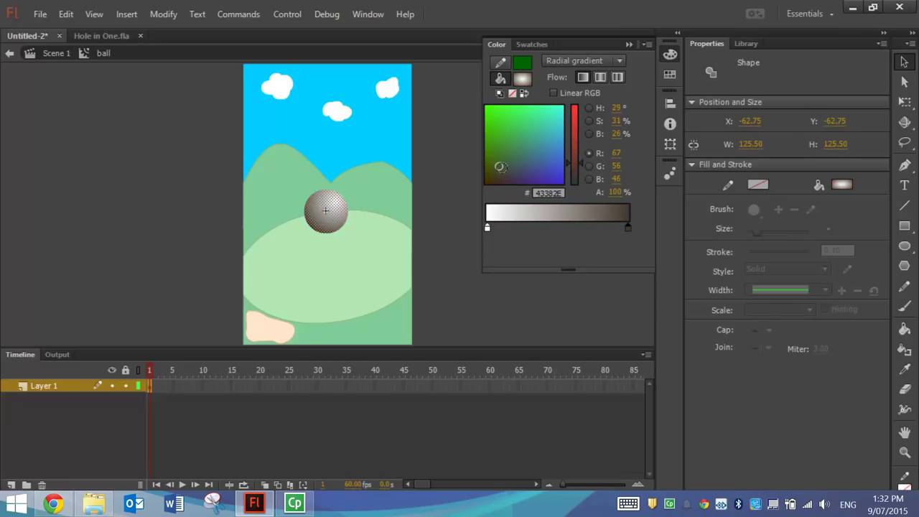
left_click(629, 44)
left_click(460, 128)
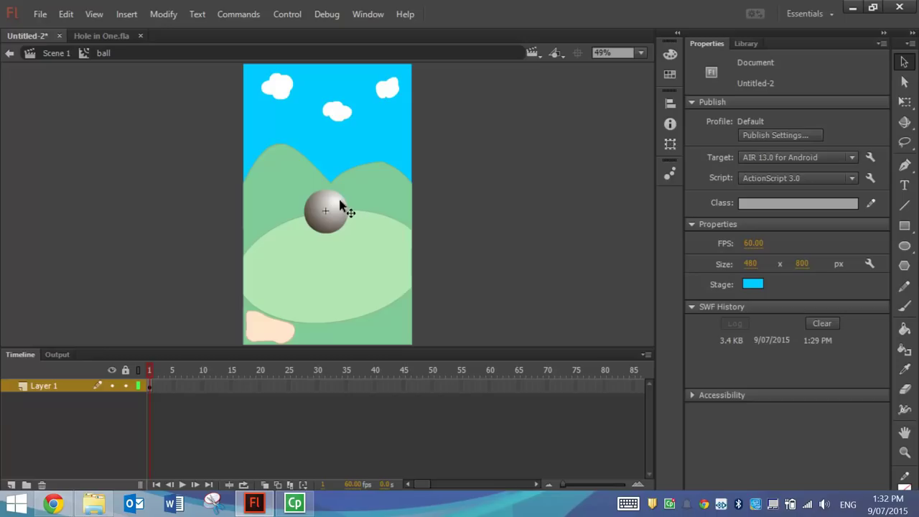
Scale the ball shape down proportionally about its centre with Free Transform to about 31 px wide.
left_click(905, 102)
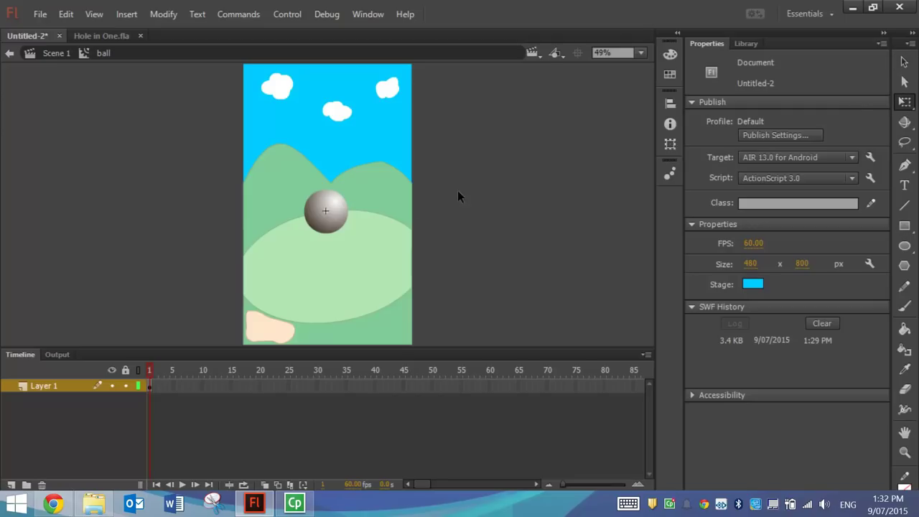
left_click(337, 218)
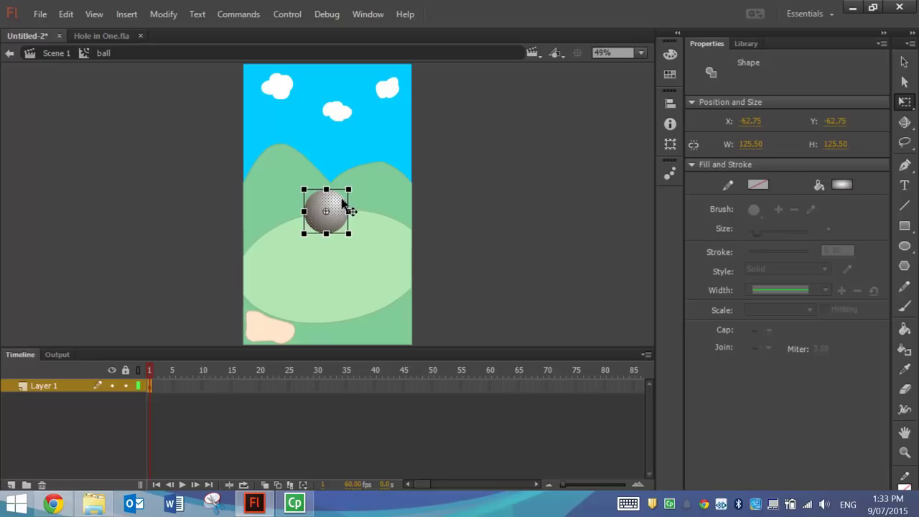
left_click_drag(348, 190, 333, 205)
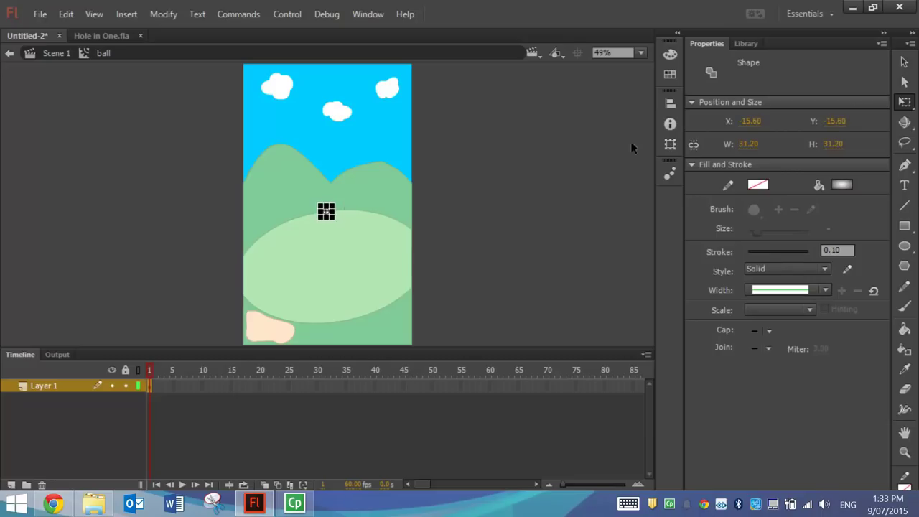
left_click(902, 62)
left_click(434, 232)
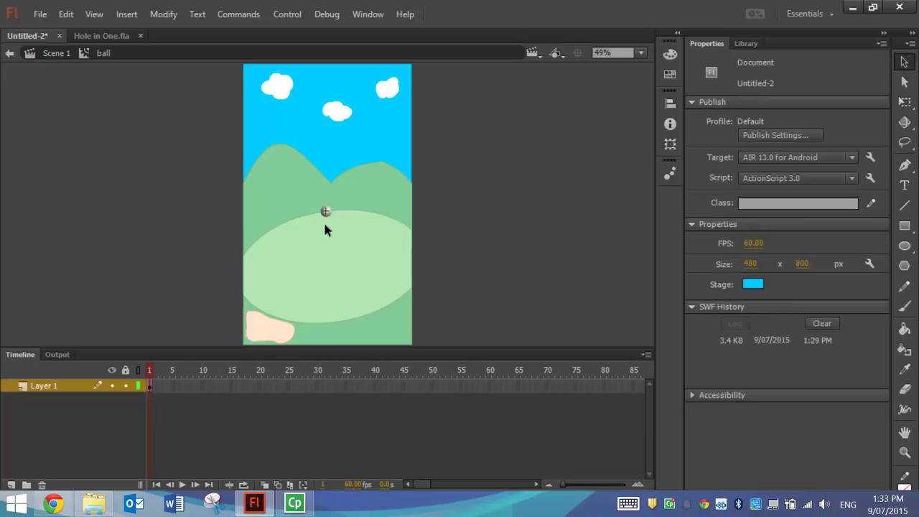
scroll(318, 211, "up", 2)
scroll(318, 214, "up", 2)
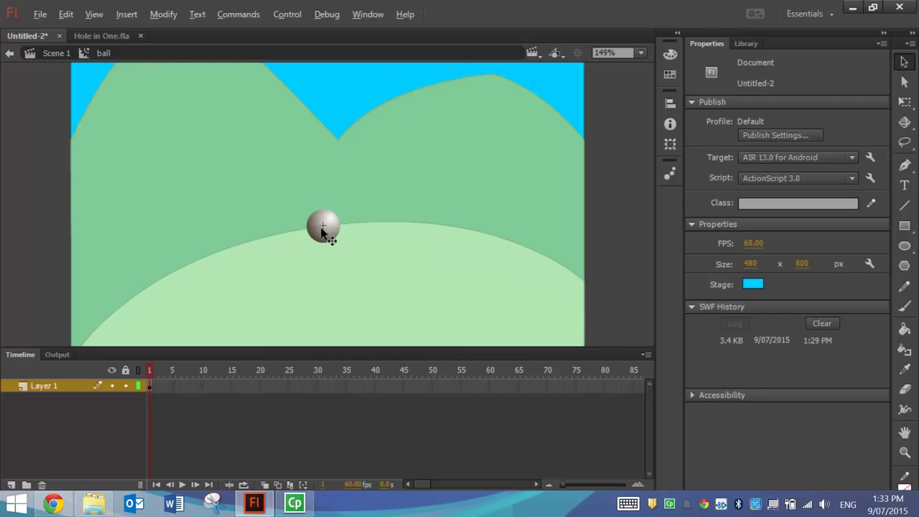
scroll(308, 267, "down", 4)
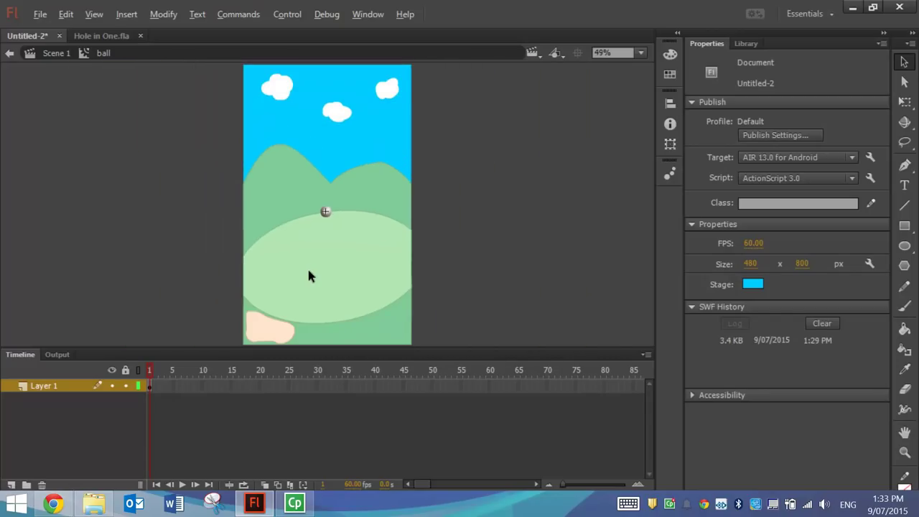
Resize the ball shape proportionally about its centre with Free Transform to about 51 px wide.
left_click(325, 213)
left_click(643, 164)
left_click(904, 102)
left_click(324, 213)
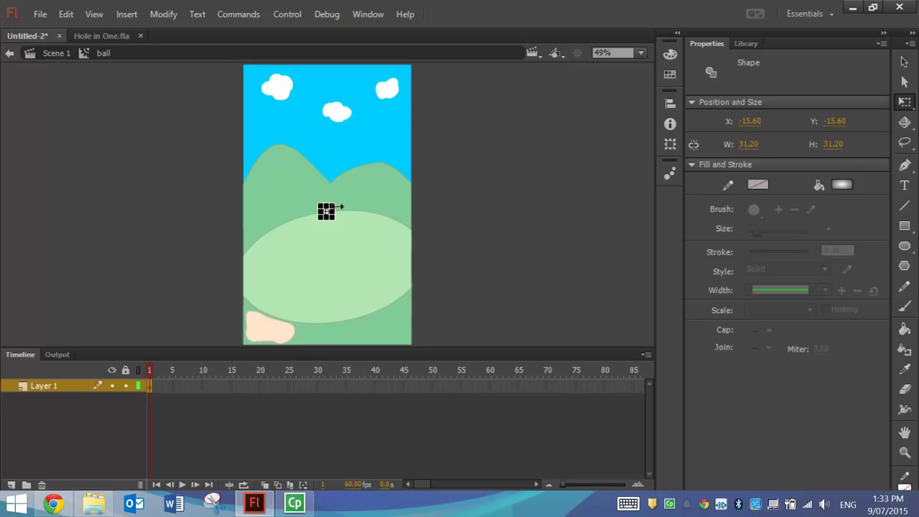
scroll(322, 221, "up", 3)
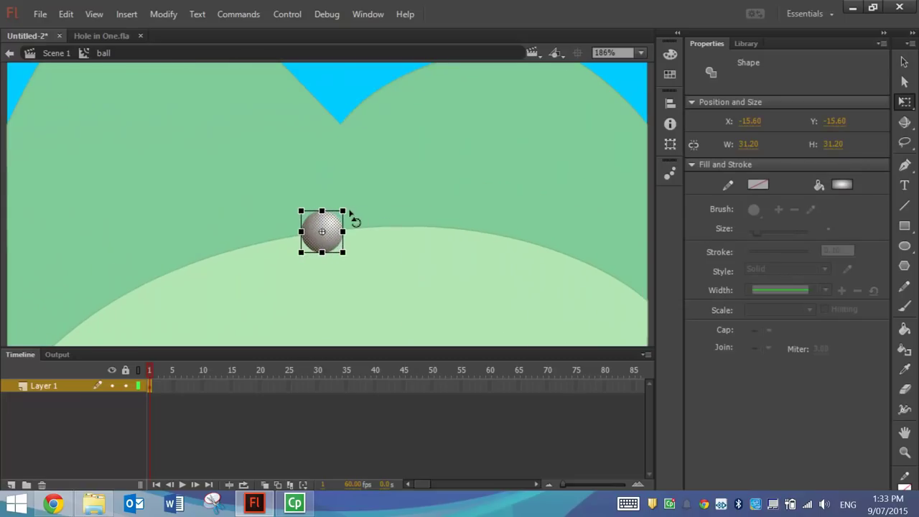
left_click_drag(344, 211, 356, 198)
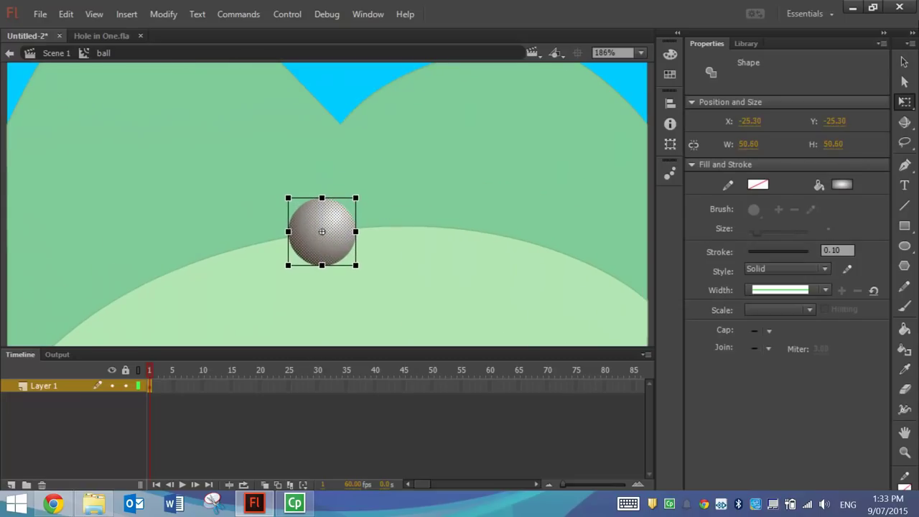
left_click(903, 61)
scroll(489, 235, "down", 4)
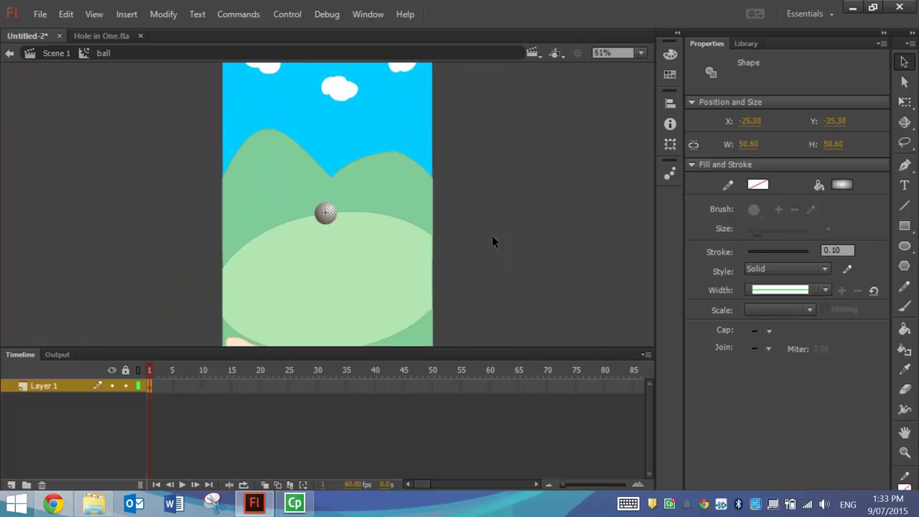
scroll(507, 222, "down", 1)
left_click(508, 221)
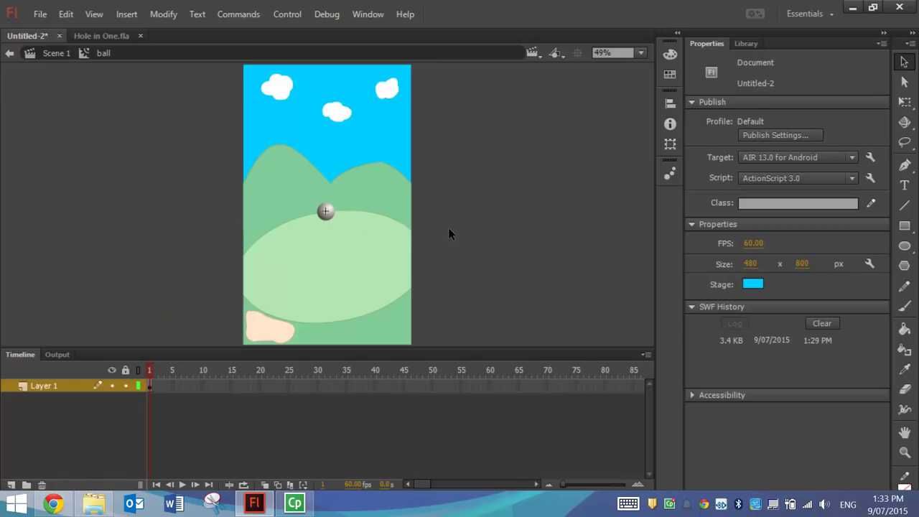
Return to Scene 1 and move the ball onto the light green area, to about X 252, Y 472.
left_click(9, 53)
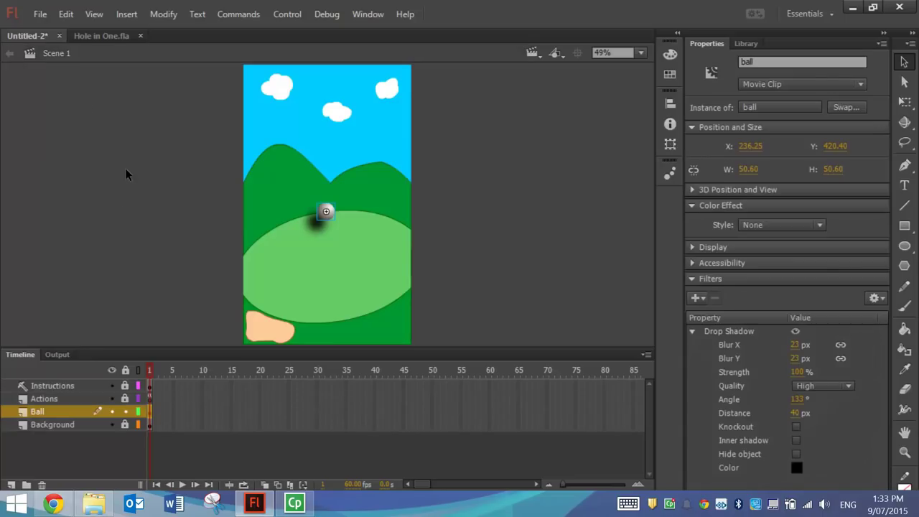
left_click_drag(326, 212, 336, 237)
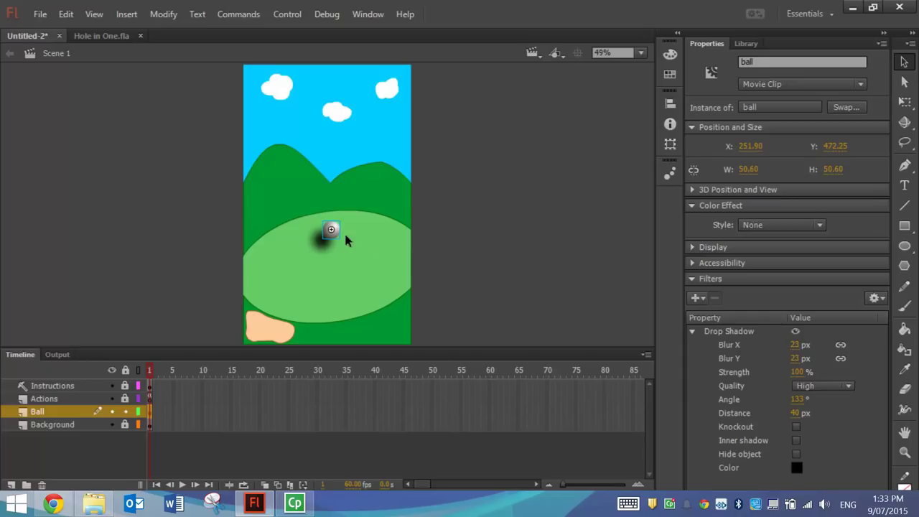
Try removing the Drop Shadow filter from the ball, and undo the removal.
left_click(692, 280)
left_click(693, 280)
left_click(693, 280)
left_click(693, 280)
left_click(694, 333)
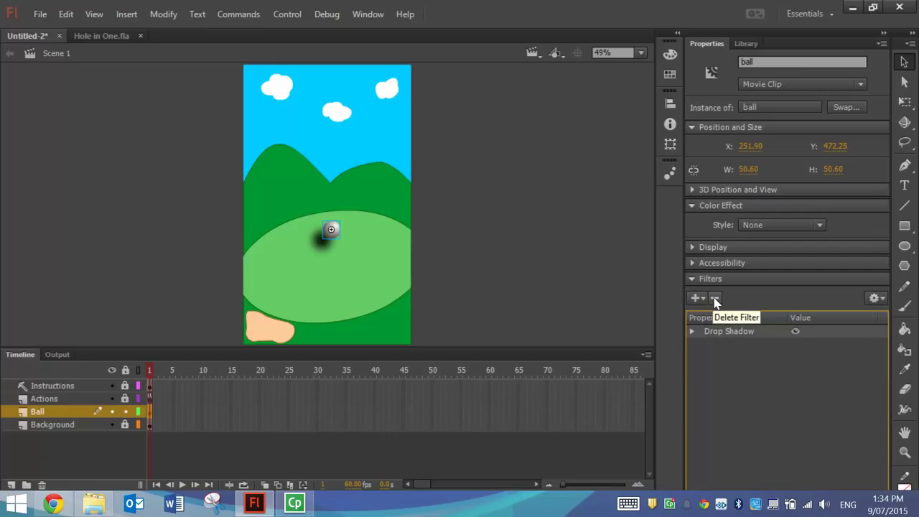
left_click(715, 299)
left_click(608, 264)
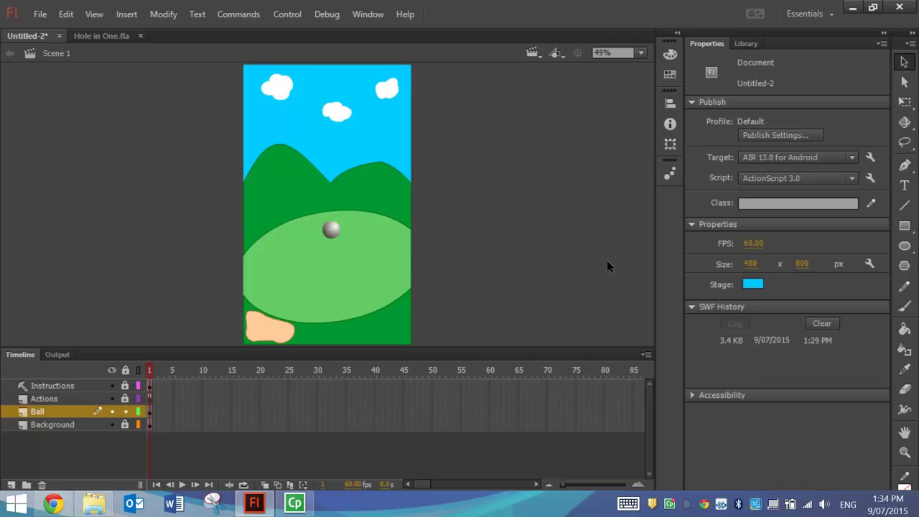
key("ctrl+a")
key("ctrl+z")
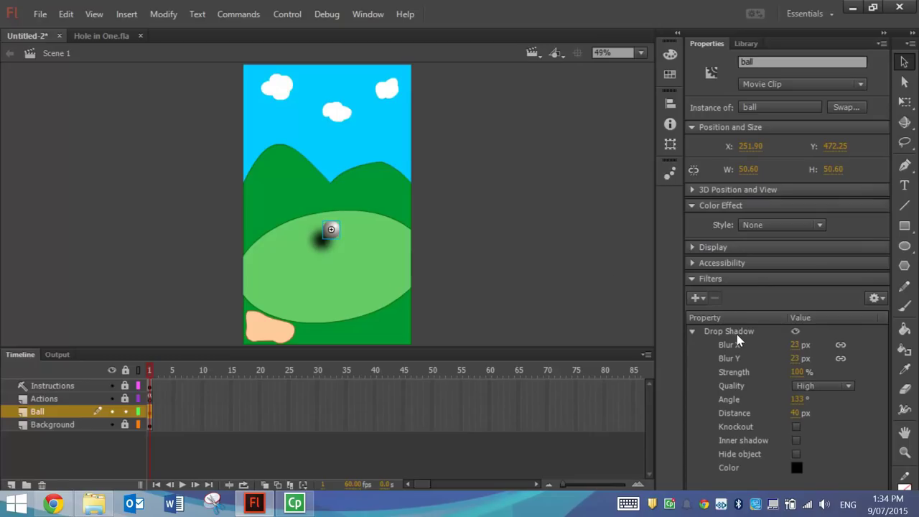
Set the ball's Drop Shadow to 5 px blur, 50% strength and 5 px distance.
left_click(799, 347)
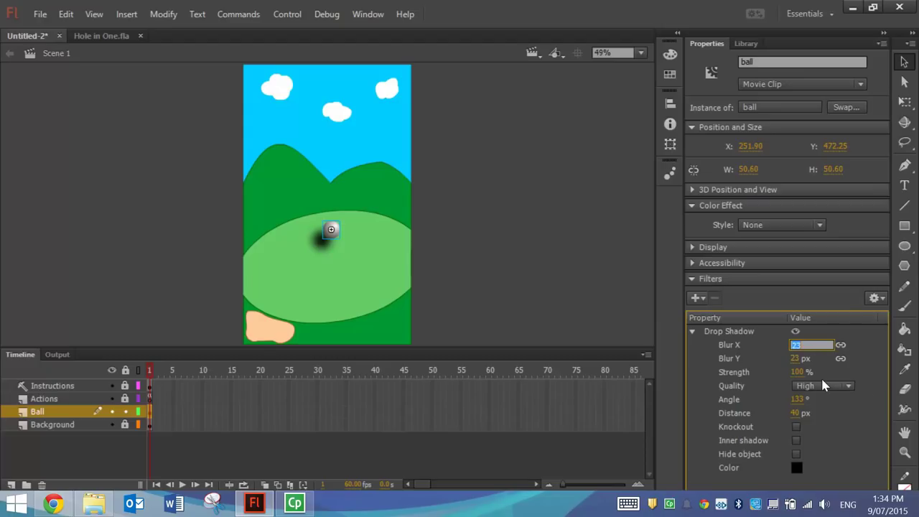
type("5")
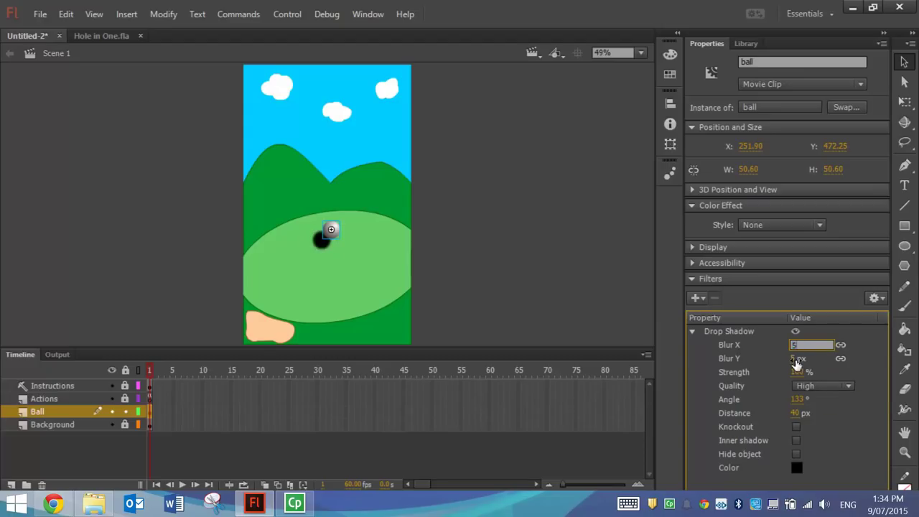
left_click(799, 371)
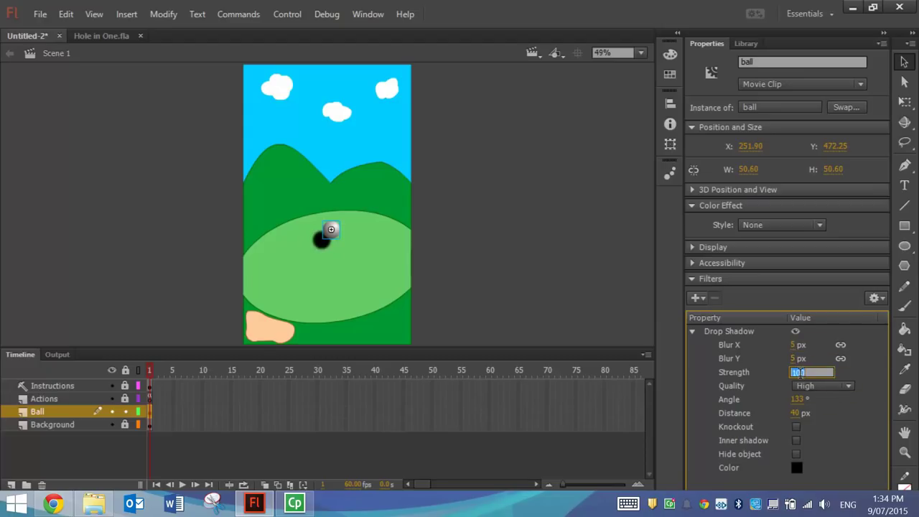
type("50")
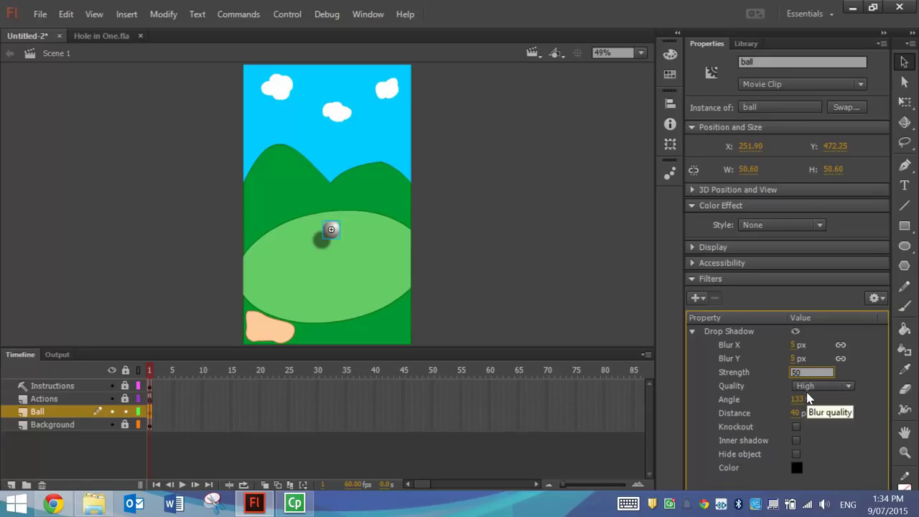
left_click(795, 413)
type("5")
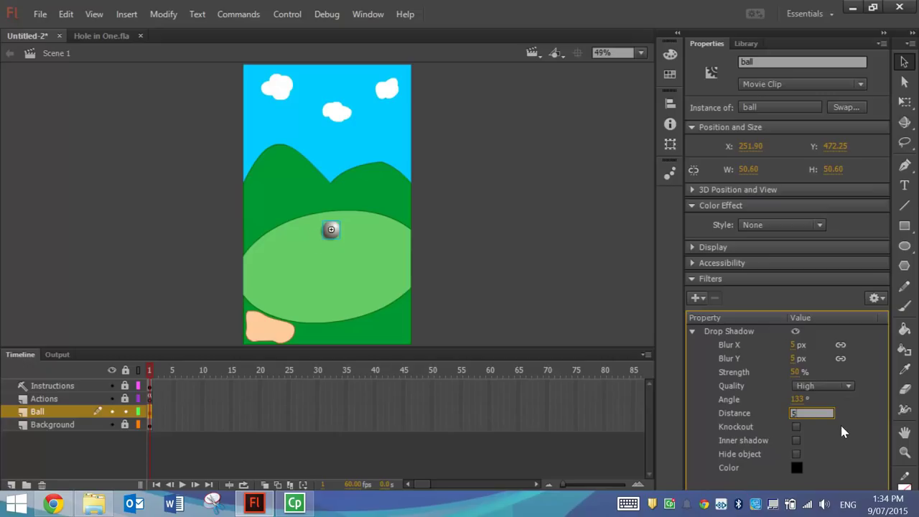
left_click(541, 208)
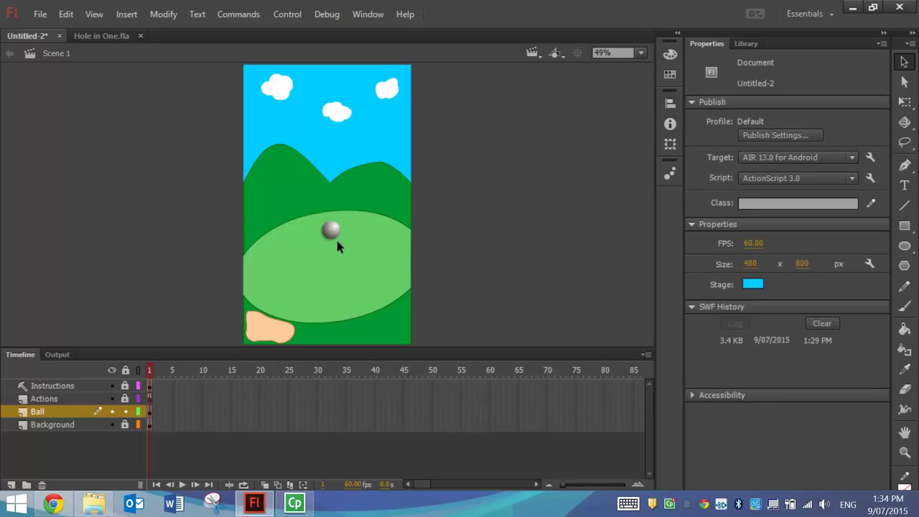
Move the ball onto the dark green hill at the stage's left, above the light green area, and lock the Ball layer.
left_click_drag(332, 229, 309, 260)
left_click(488, 225)
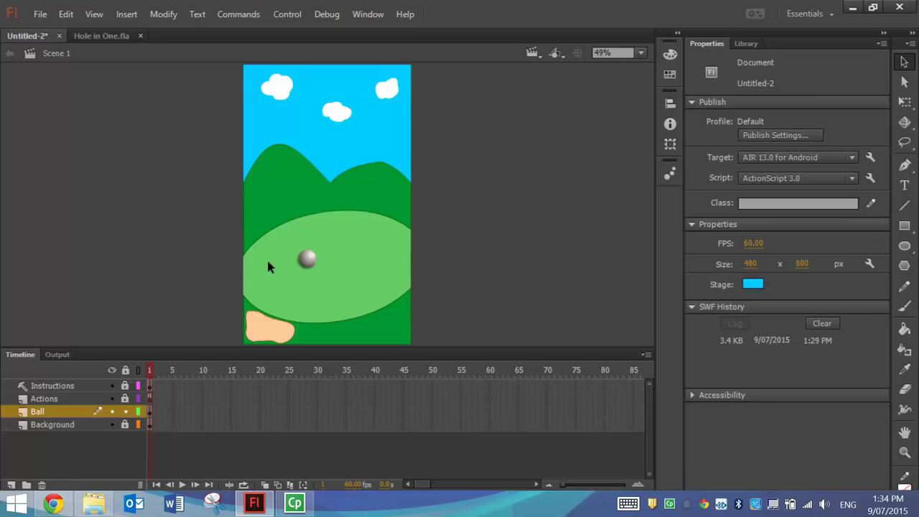
left_click_drag(305, 257, 270, 204)
left_click(125, 411)
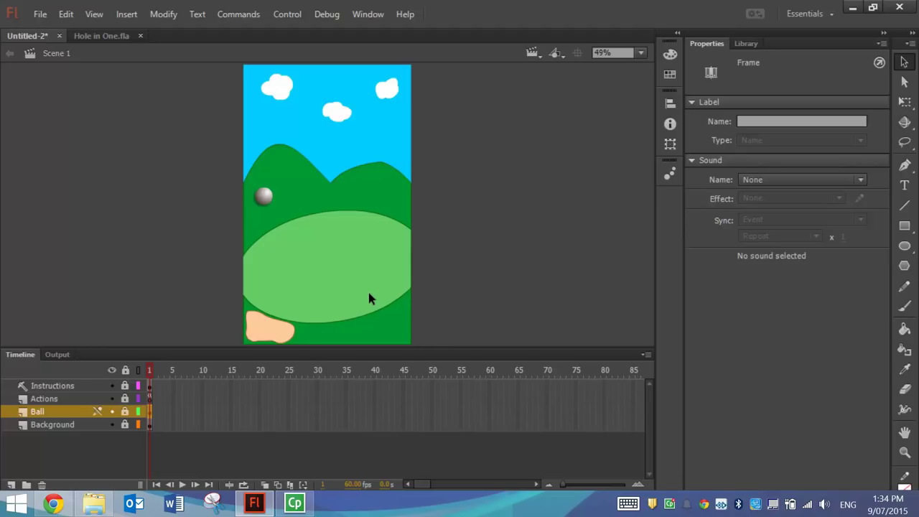
Add a new layer directly above Background and name it Hole.
left_click(74, 429)
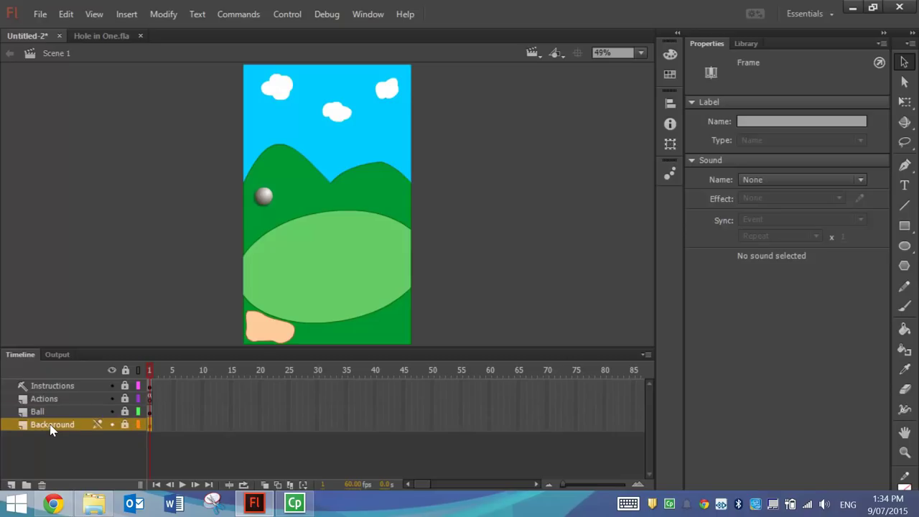
left_click(12, 486)
double_click(44, 425)
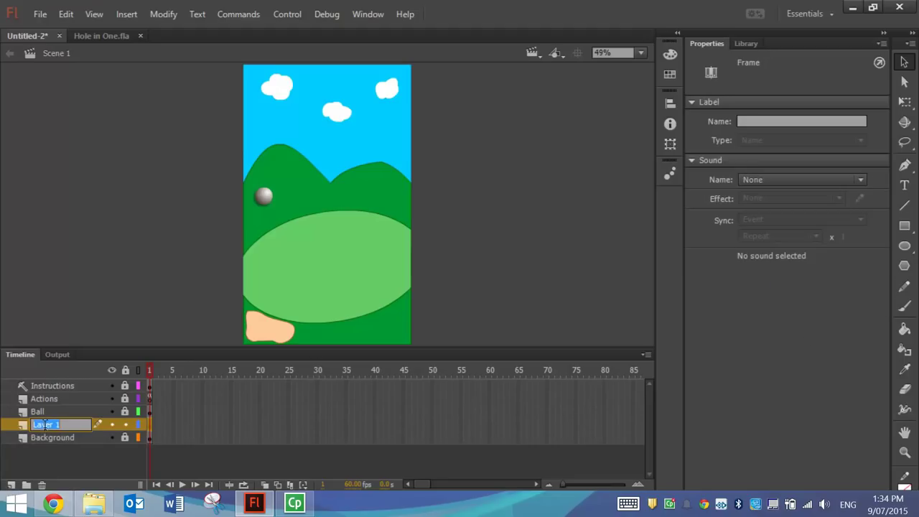
type("Hole")
left_click(166, 227)
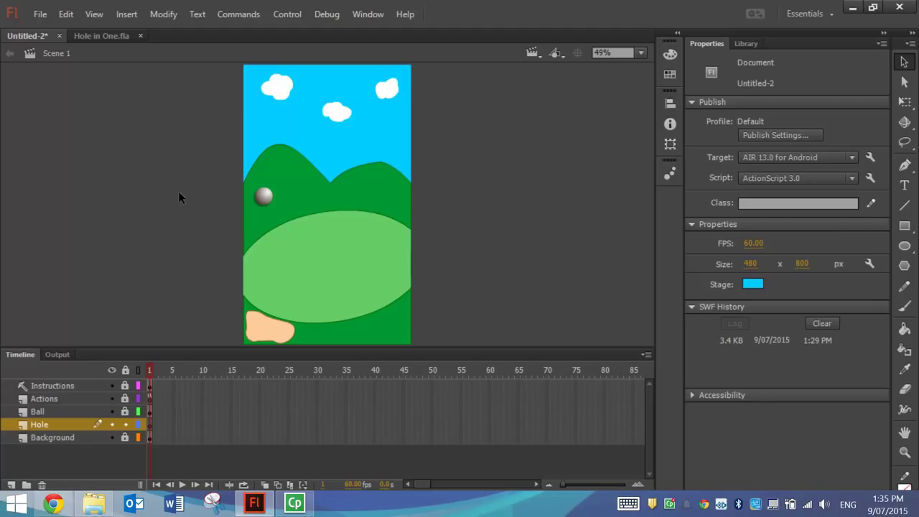
Copy the flag from Hole in One.fla into Untitled-2's Hole layer and place it over the light green area, about X 363, Y 422.
left_click(100, 37)
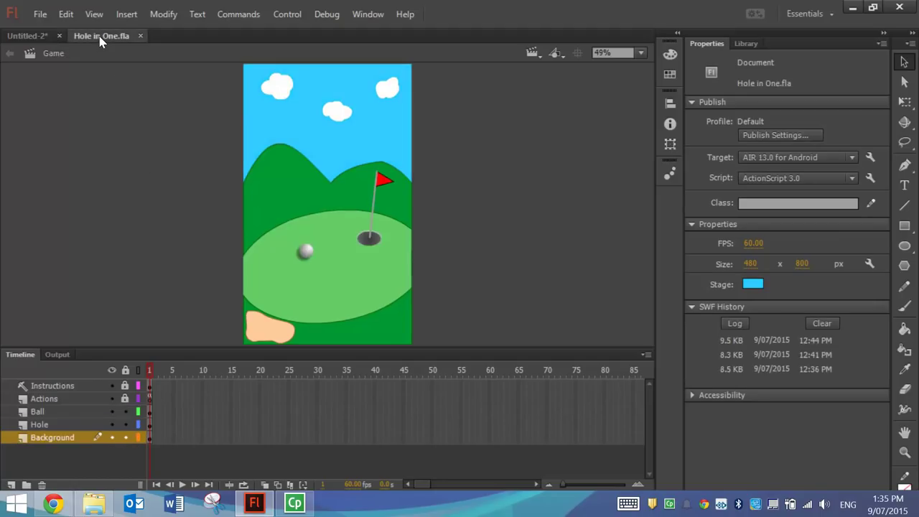
left_click(383, 184)
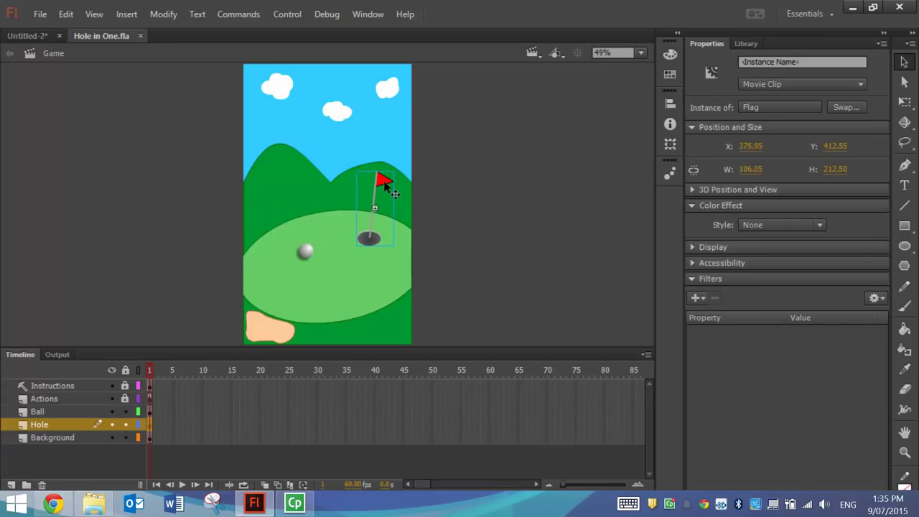
double_click(385, 185)
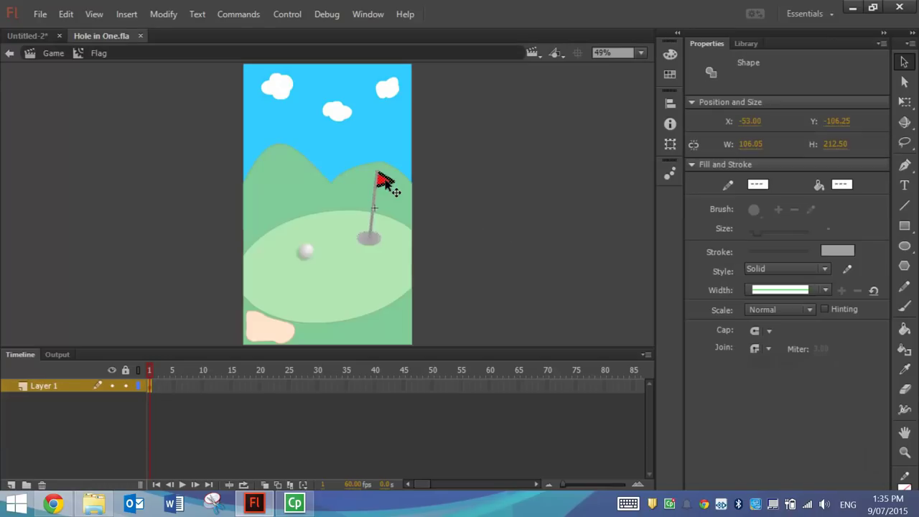
double_click(466, 194)
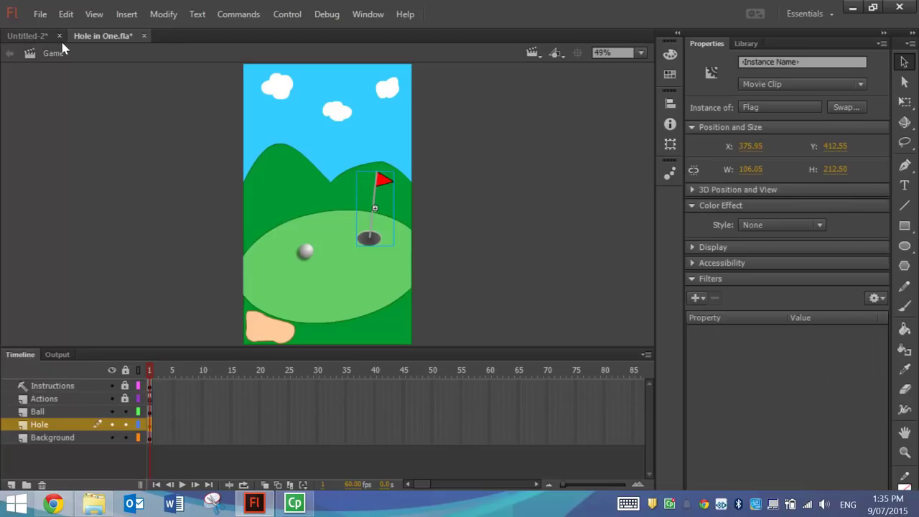
left_click(32, 37)
right_click(132, 106)
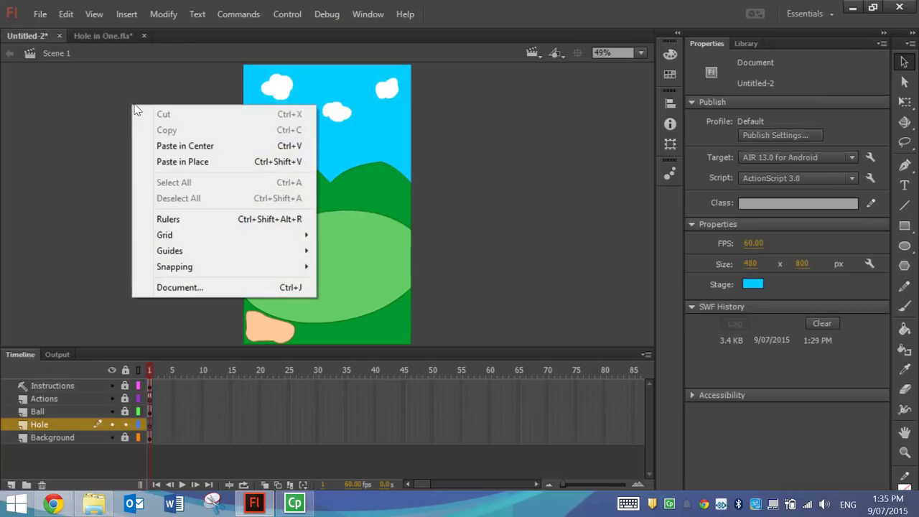
left_click(185, 146)
left_click_drag(348, 188, 374, 182)
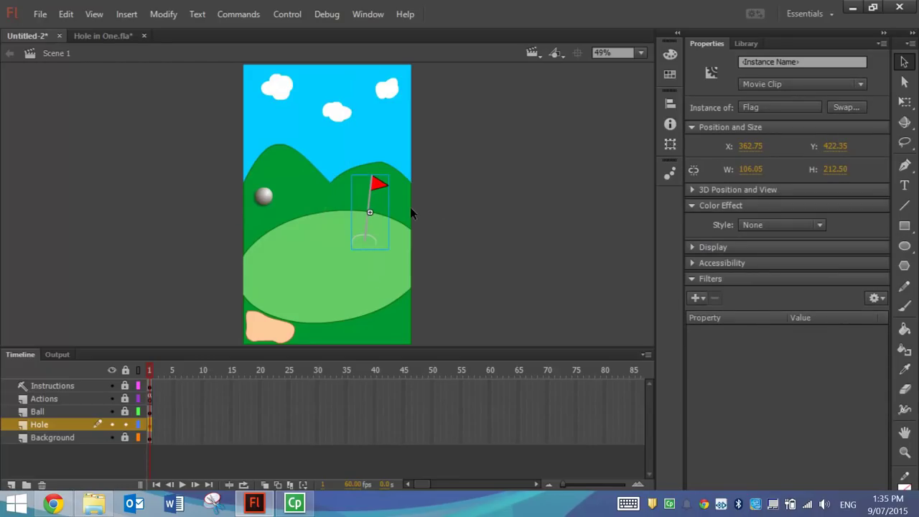
left_click(164, 14)
left_click(260, 60)
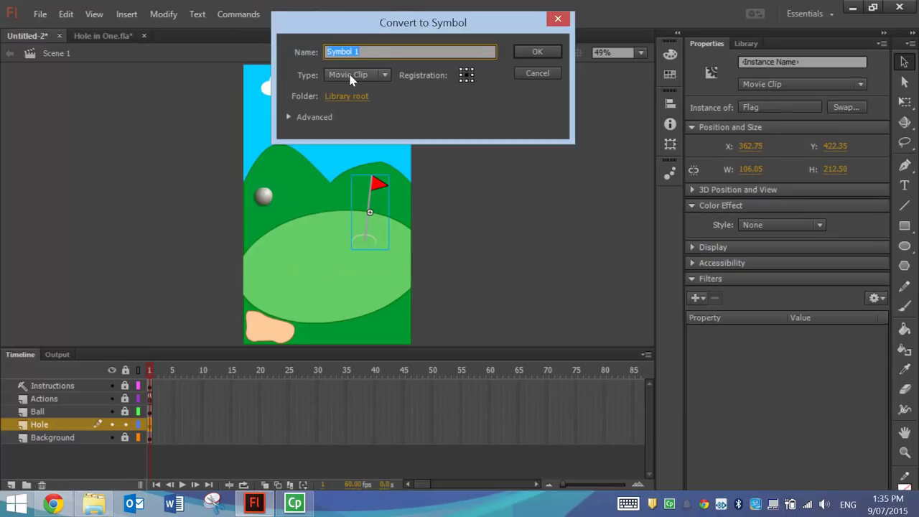
left_click(381, 75)
left_click(377, 85)
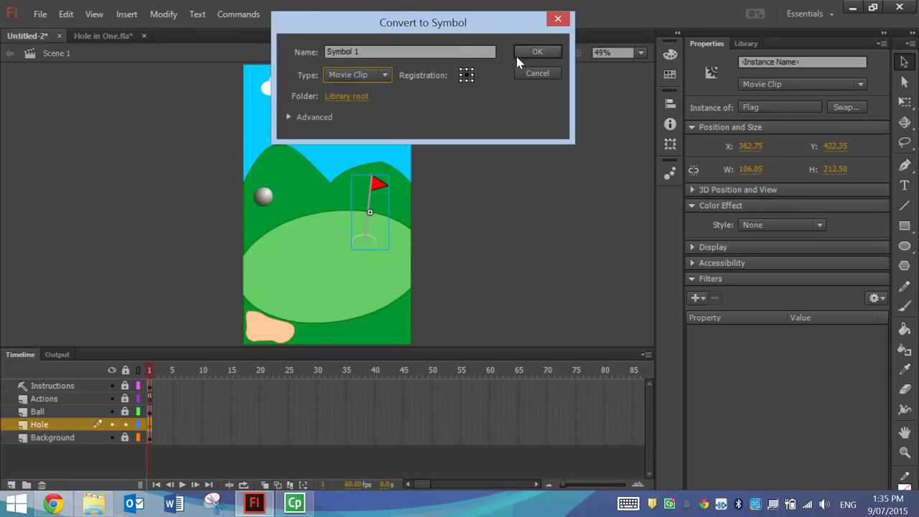
left_click(536, 74)
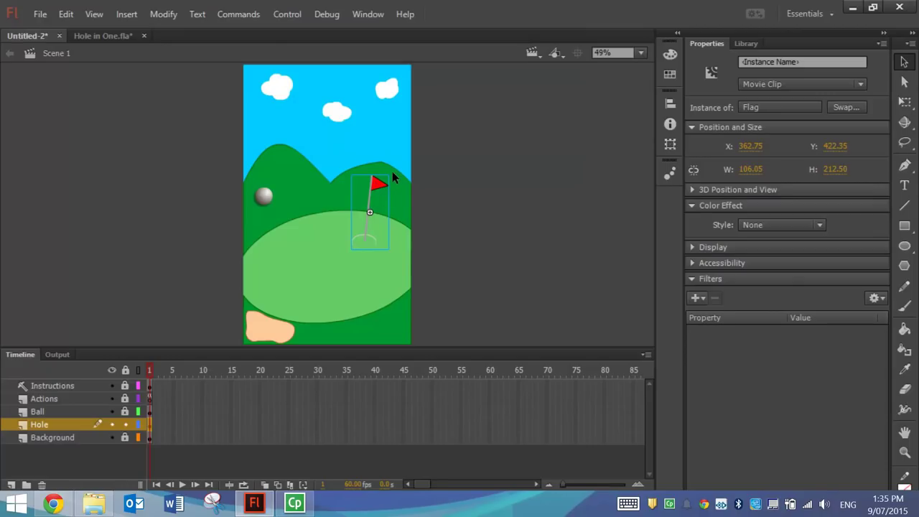
Copy the dark oval shape from inside the Hole symbol in Hole in One.fla.
left_click(106, 36)
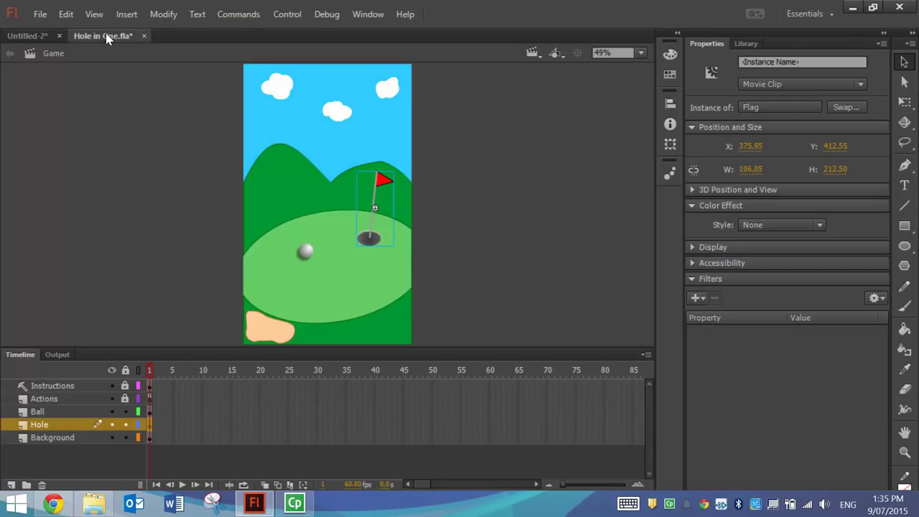
left_click(489, 239)
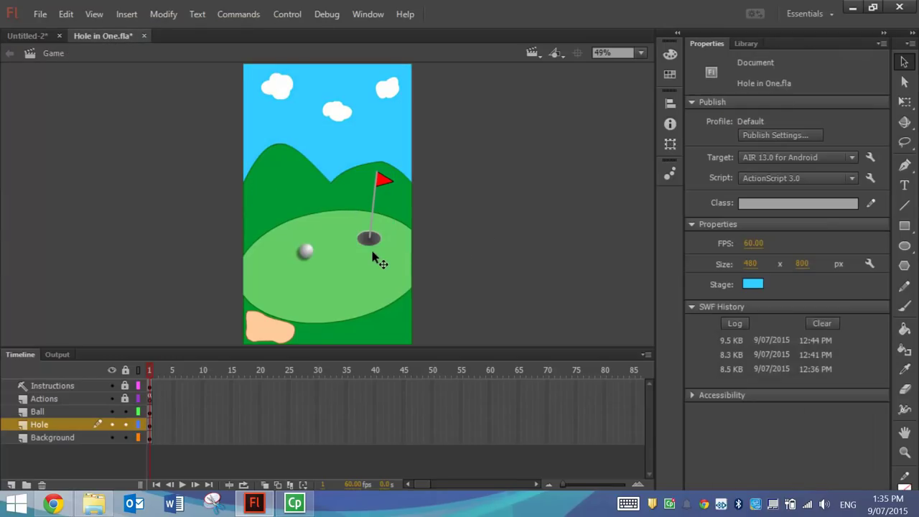
key("ctrl+equal")
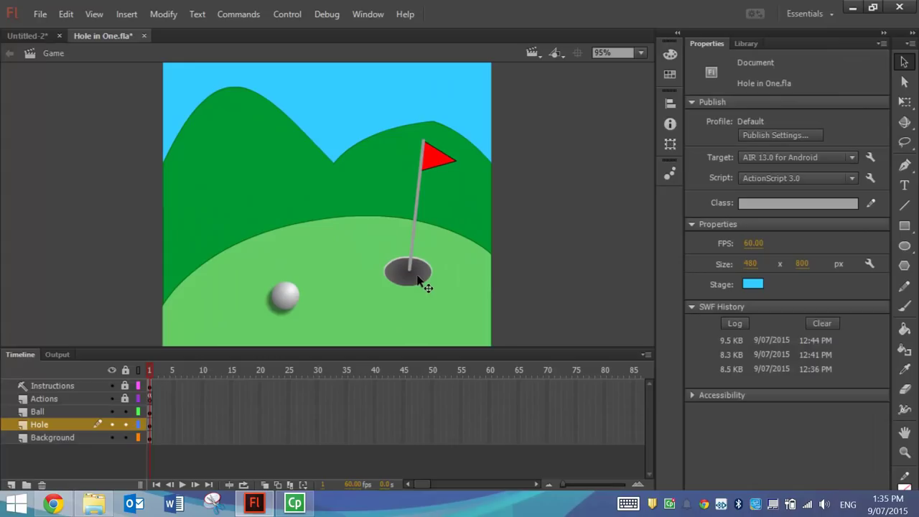
left_click(421, 277)
double_click(420, 276)
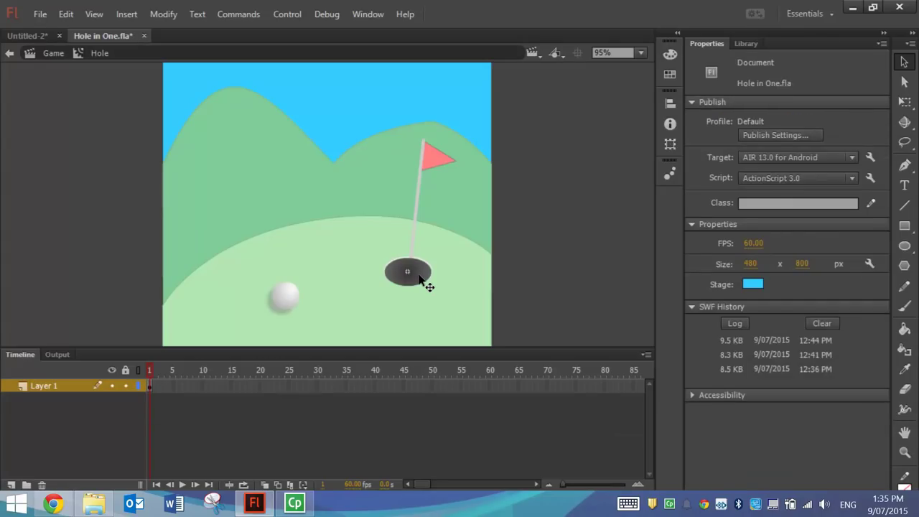
left_click(420, 277)
Paste the hole shape into Untitled-2's Hole layer and align it with the flagpole's base, about X 311, Y 487.
left_click(35, 34)
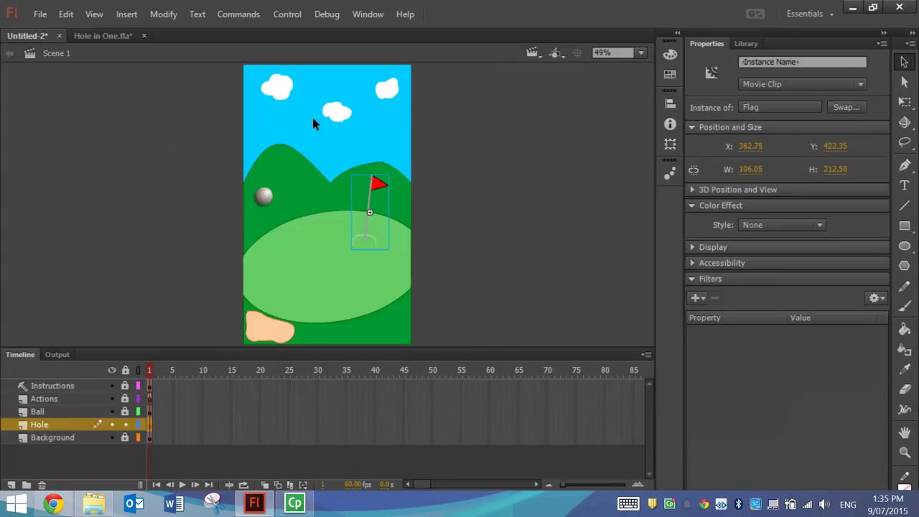
left_click(513, 211)
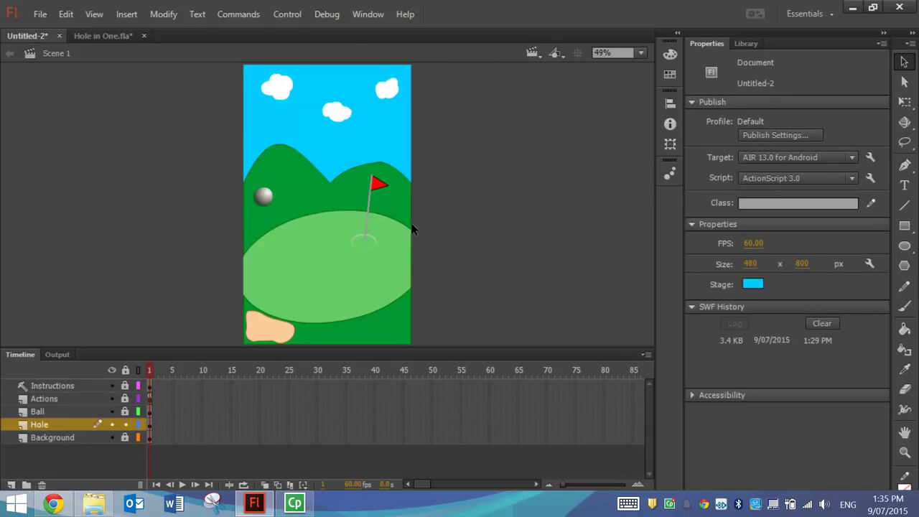
right_click(468, 213)
left_click(494, 249)
left_click_drag(333, 201, 371, 245)
scroll(386, 260, "up", 5)
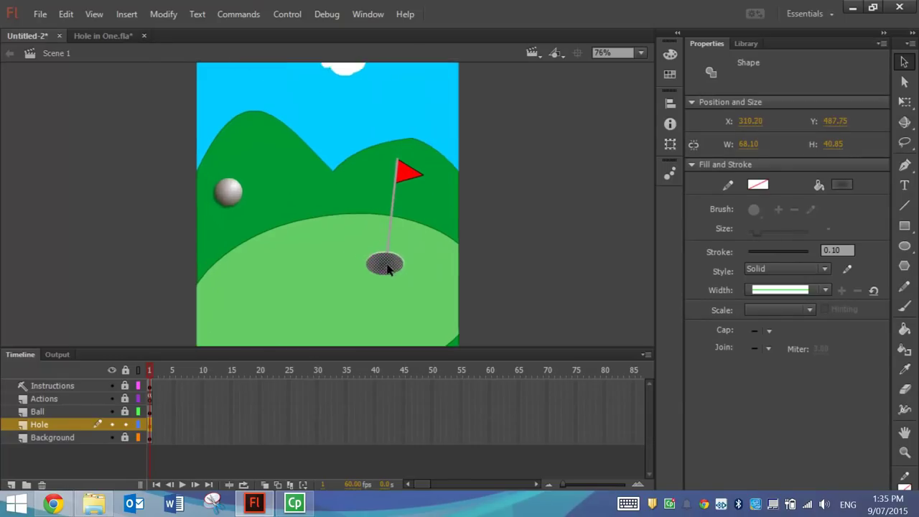
left_click_drag(436, 307, 432, 306)
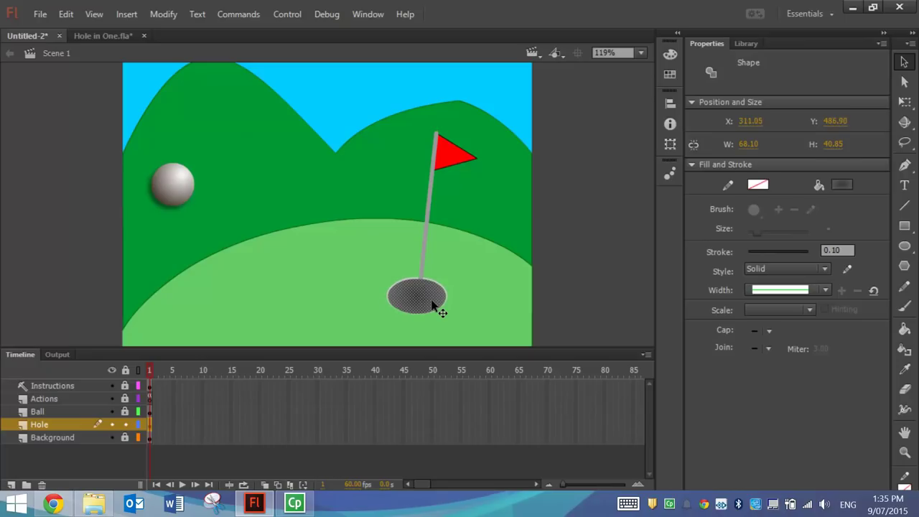
left_click(477, 300)
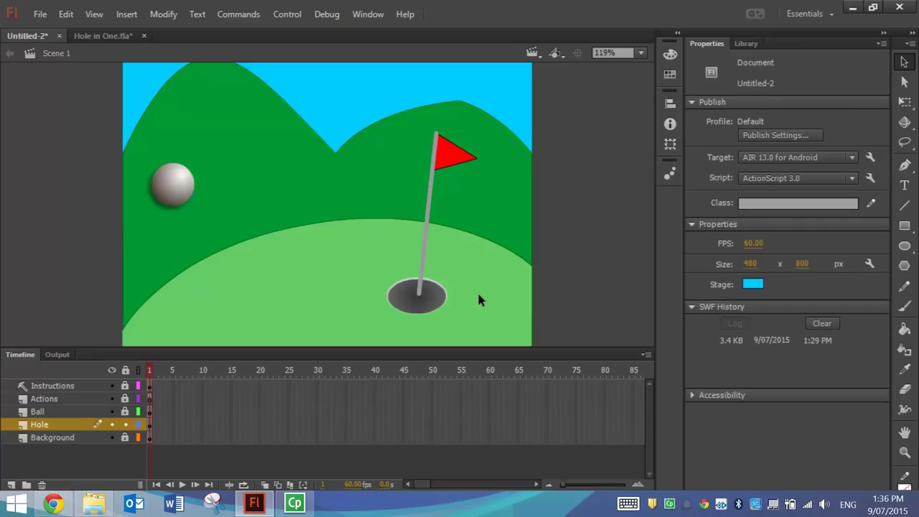
Convert the hole shape to a Movie Clip symbol named Hole and give it the instance name hole.
left_click(440, 302)
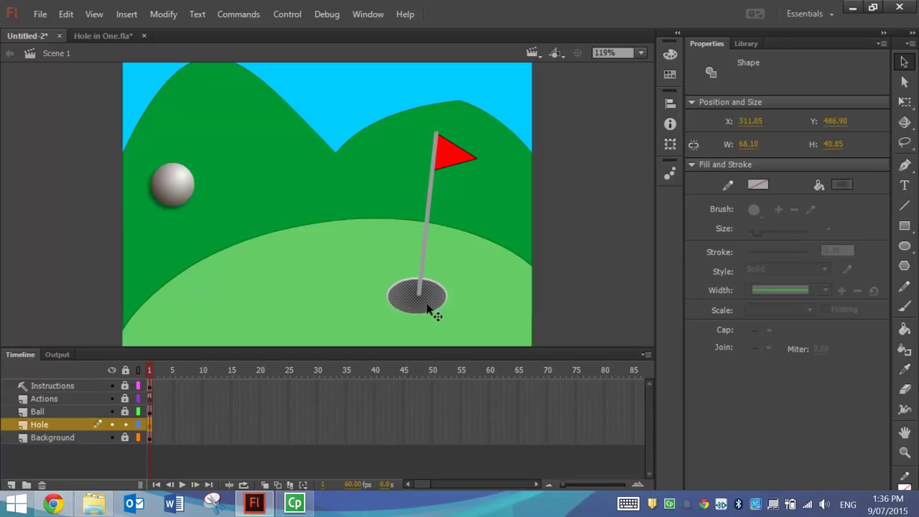
left_click_drag(410, 302, 425, 306)
key("ctrl+z")
left_click(165, 14)
left_click(271, 54)
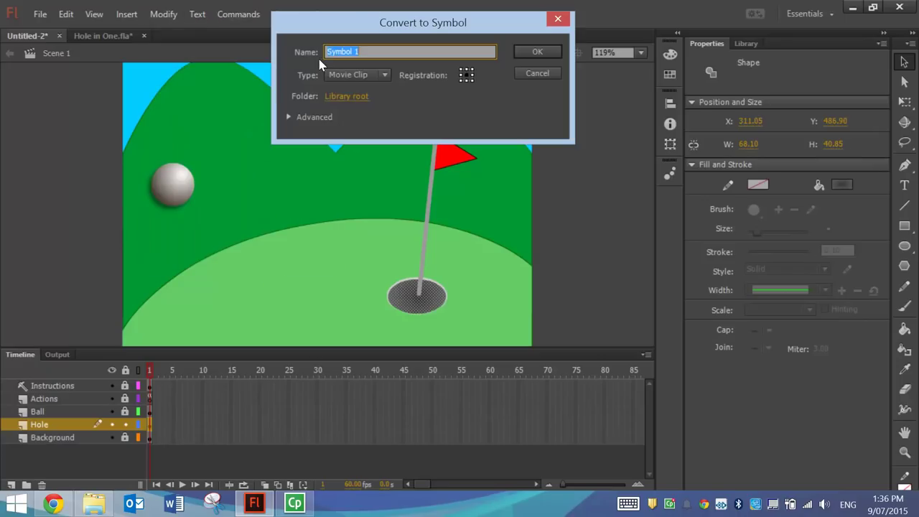
type("H")
type("Hole")
left_click(331, 78)
left_click(376, 92)
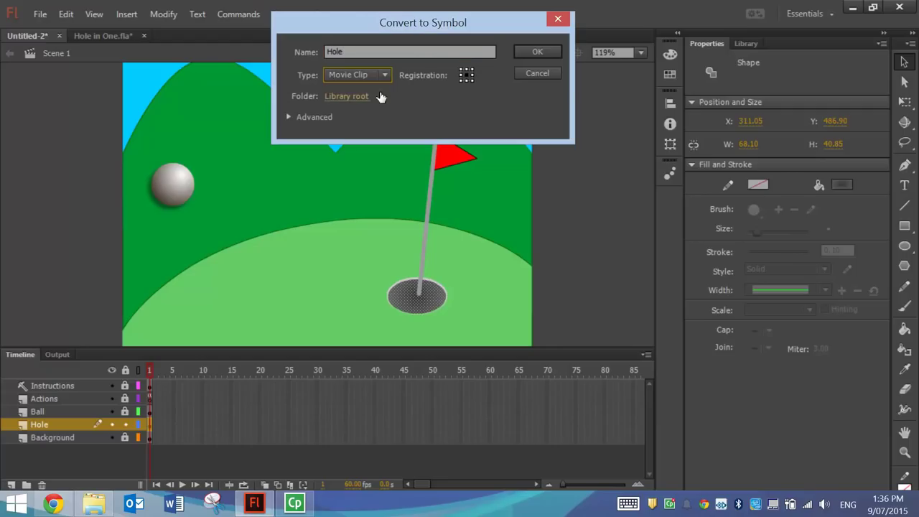
left_click(532, 53)
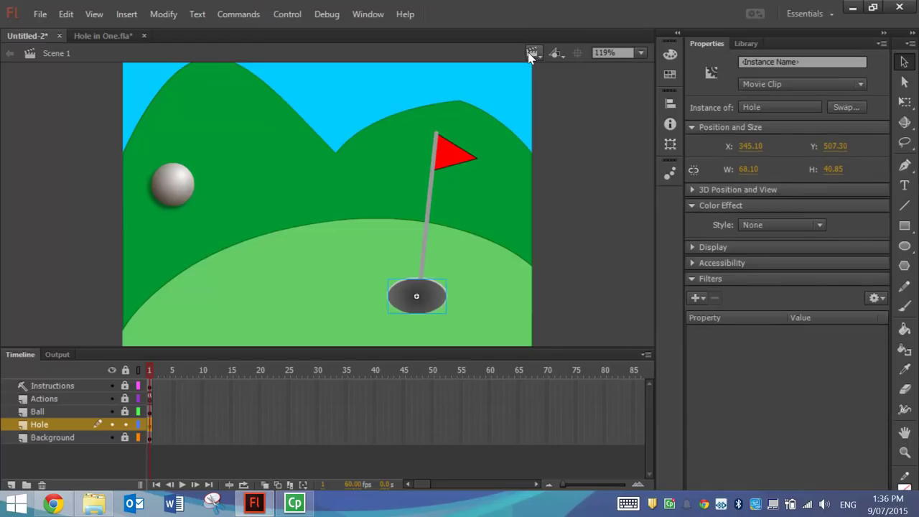
left_click(752, 62)
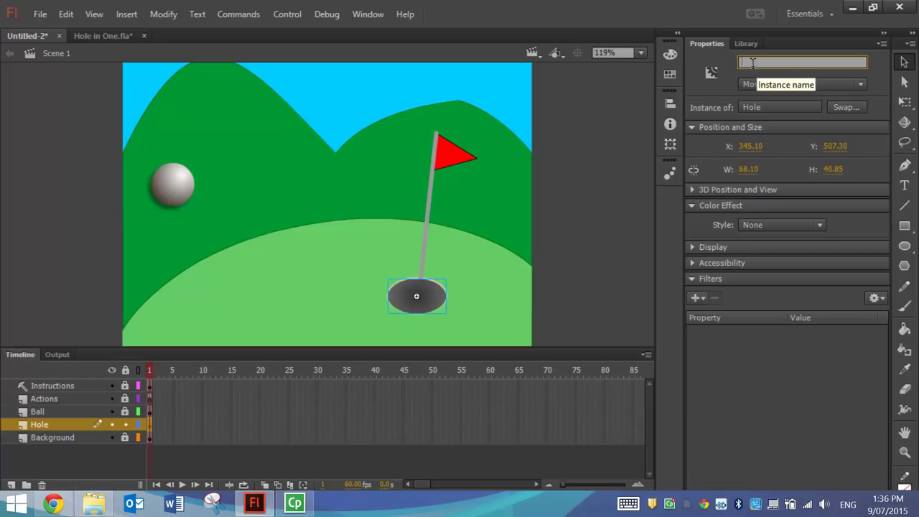
type("hole")
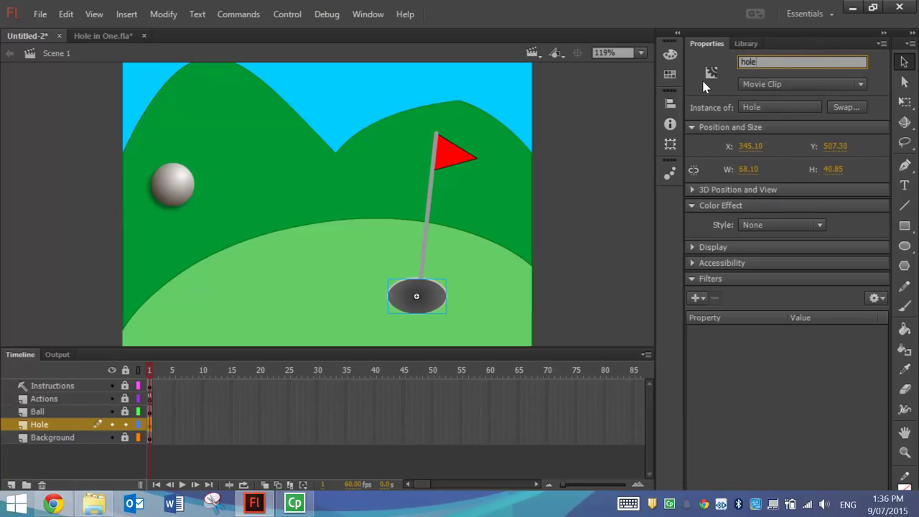
Deselect the hole, fit the whole stage in view and lock the Hole layer.
left_click(605, 107)
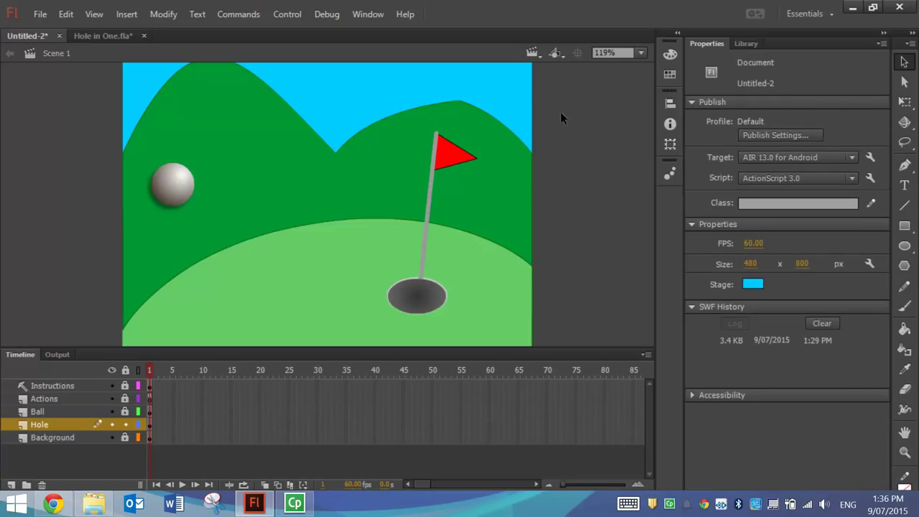
left_click(640, 53)
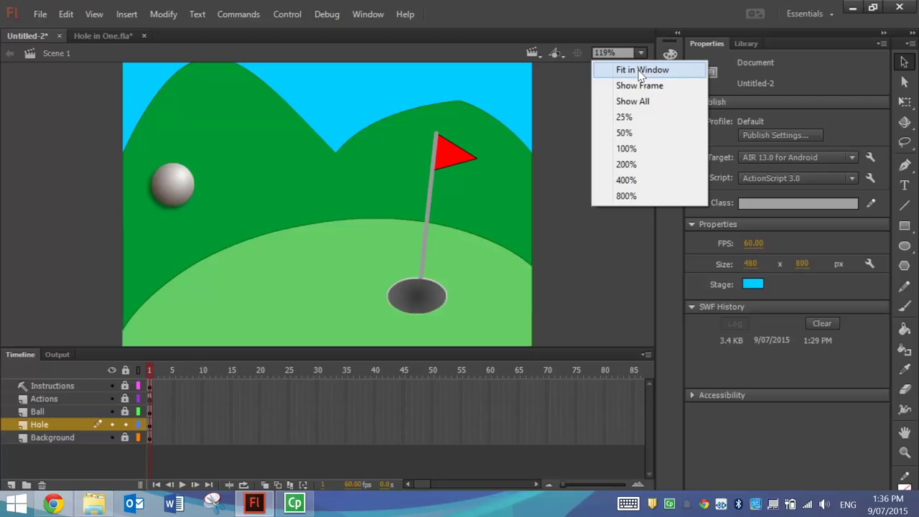
left_click(641, 70)
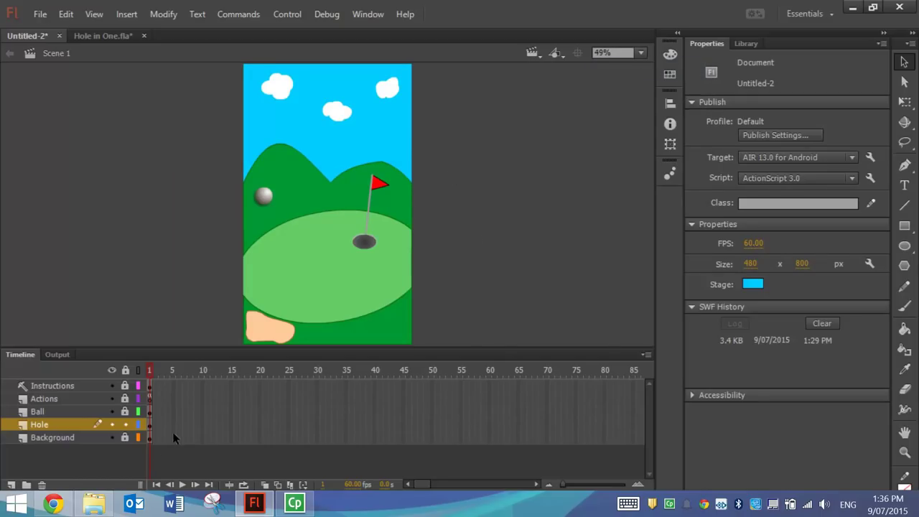
left_click(125, 424)
Open the script on frame 1 of the Actions layer and insert stop(); on a new first line above the import statement.
left_click(363, 17)
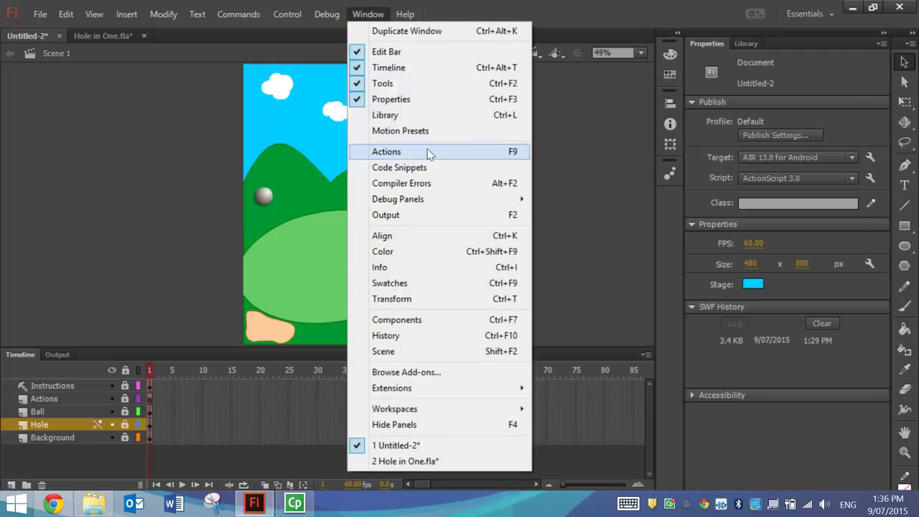
left_click(452, 156)
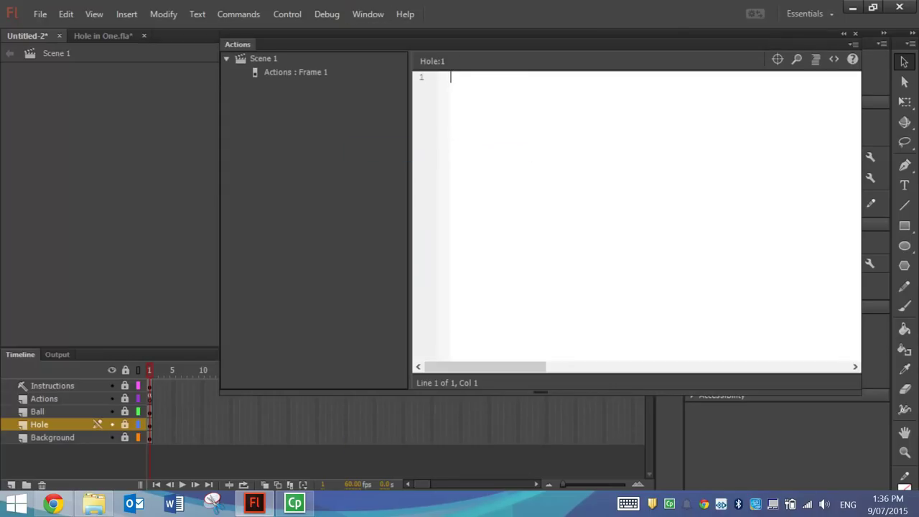
left_click(79, 398)
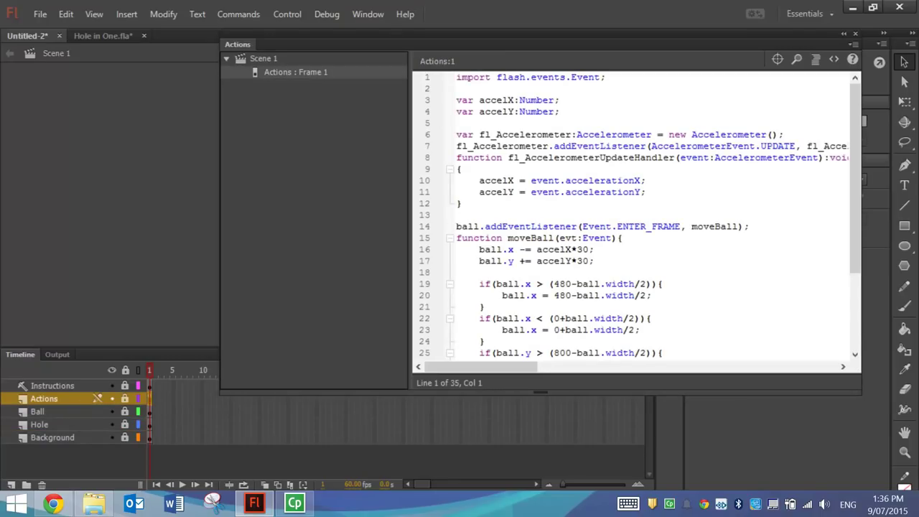
left_click_drag(859, 135, 869, 119)
key("Return")
key("Return")
key("Up")
key("Up")
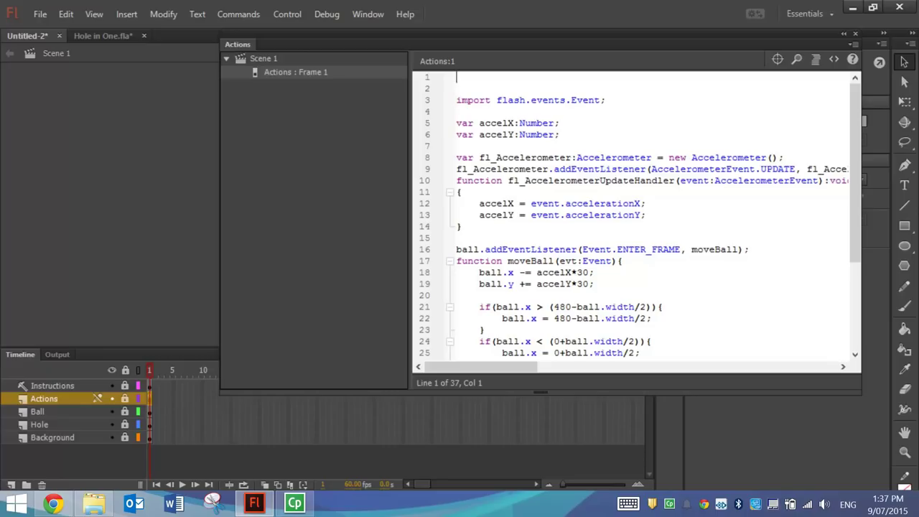
type("stop();")
left_click_drag(456, 77, 475, 77)
left_click(483, 77)
left_click(496, 77)
mouse_move(496, 76)
left_mouse_down()
mouse_move(474, 77)
mouse_move(496, 77)
left_mouse_up()
Reposition and enlarge the Actions panel so more of the script fits, and look through the code.
left_click_drag(853, 104, 866, 206)
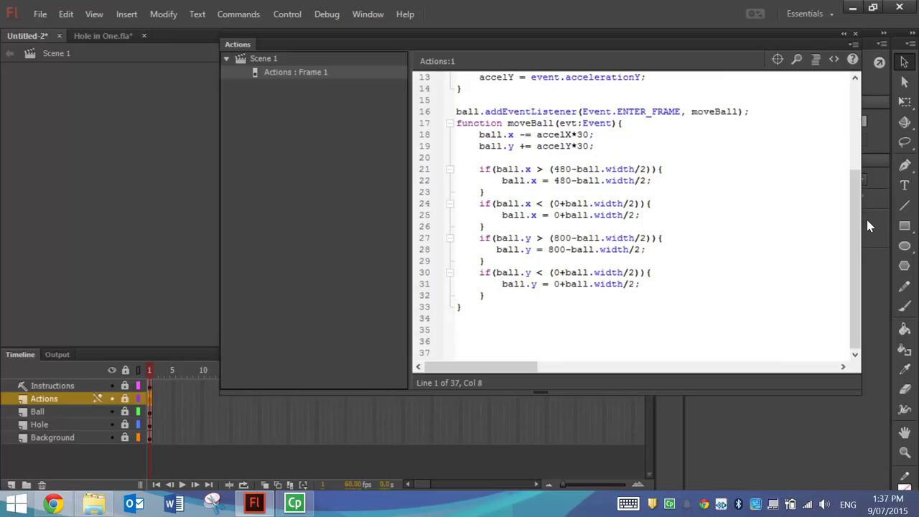
left_click_drag(256, 47, 477, 67)
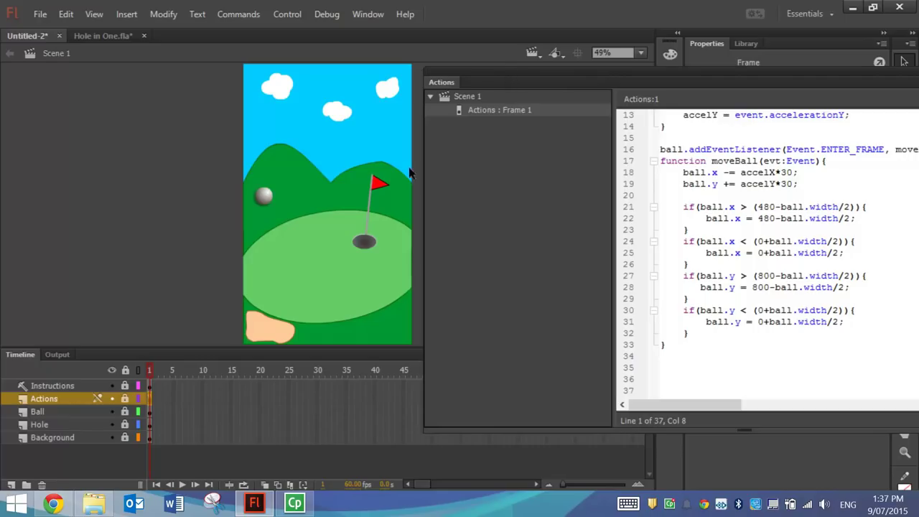
left_click_drag(596, 76, 233, 32)
left_click_drag(708, 392, 796, 445)
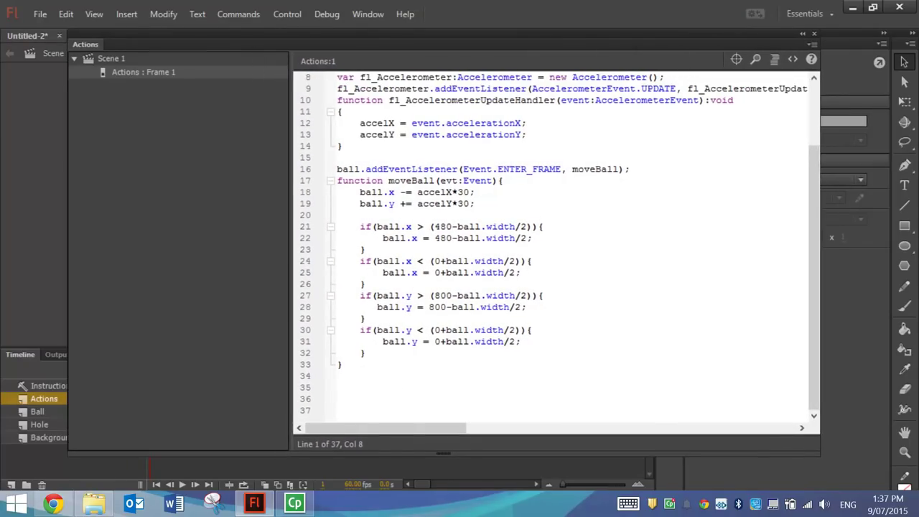
scroll(814, 226, "up", 2)
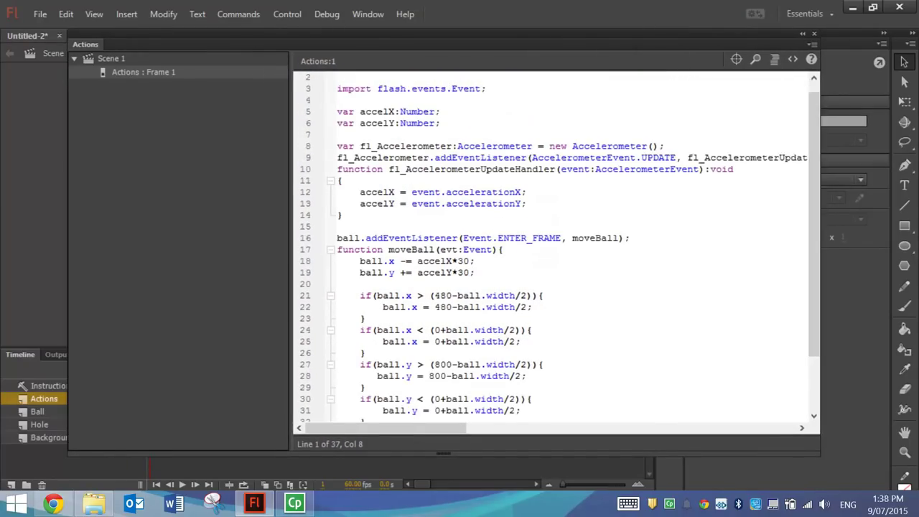
scroll(815, 244, "down", 2)
On line 35, below the moveBall function, add ball.addEventListener(Event.ENTER_FRAME, targetHit); followed by a blank line.
left_click(337, 387)
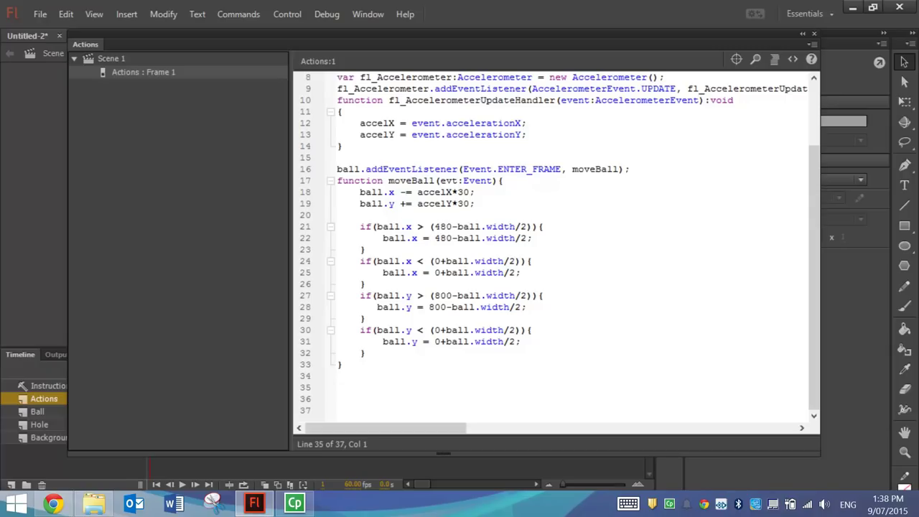
type("ball.addEve")
type("Listener")
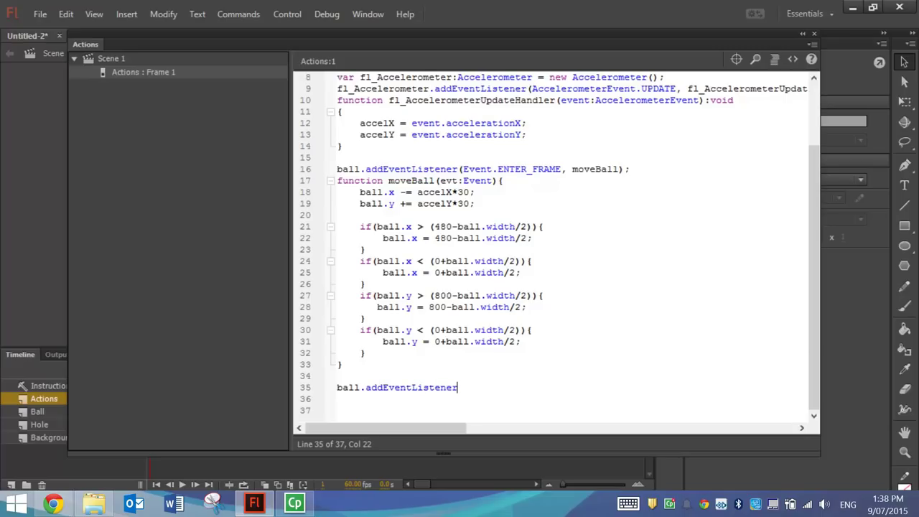
type("(Event.ENTER")
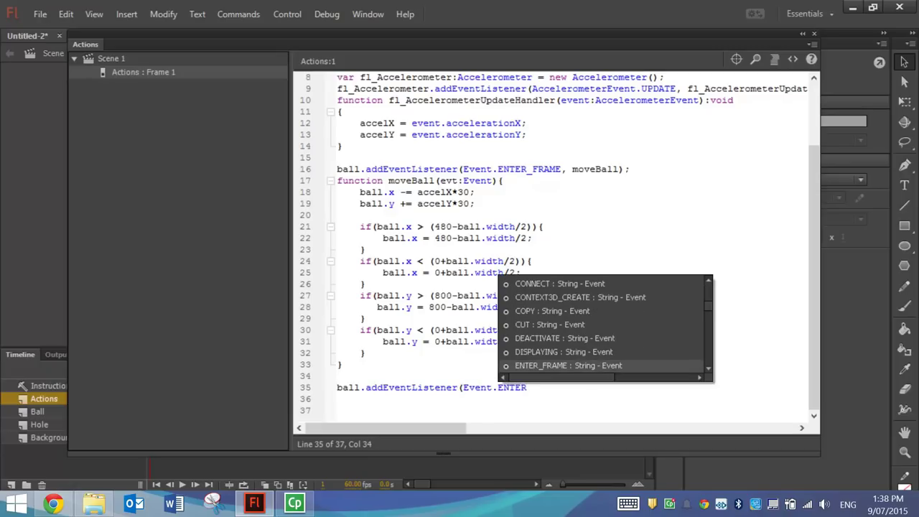
type("_FRAME")
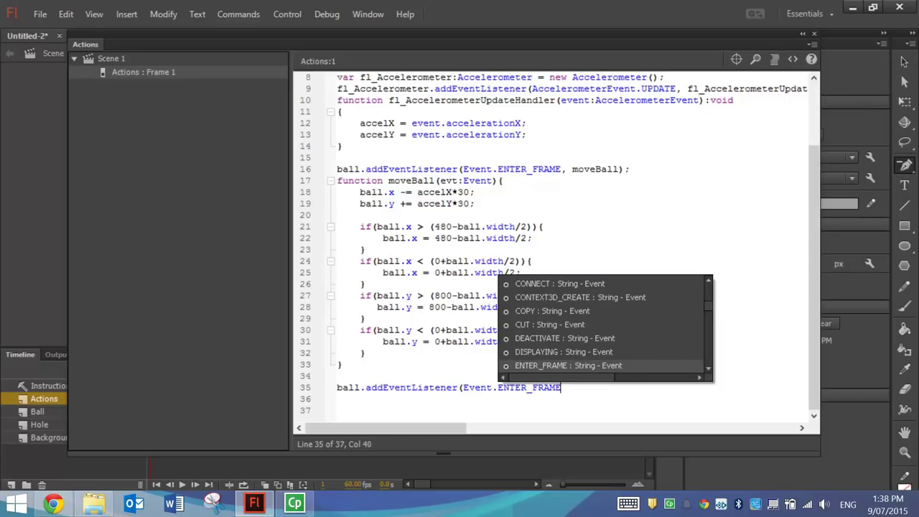
type(",")
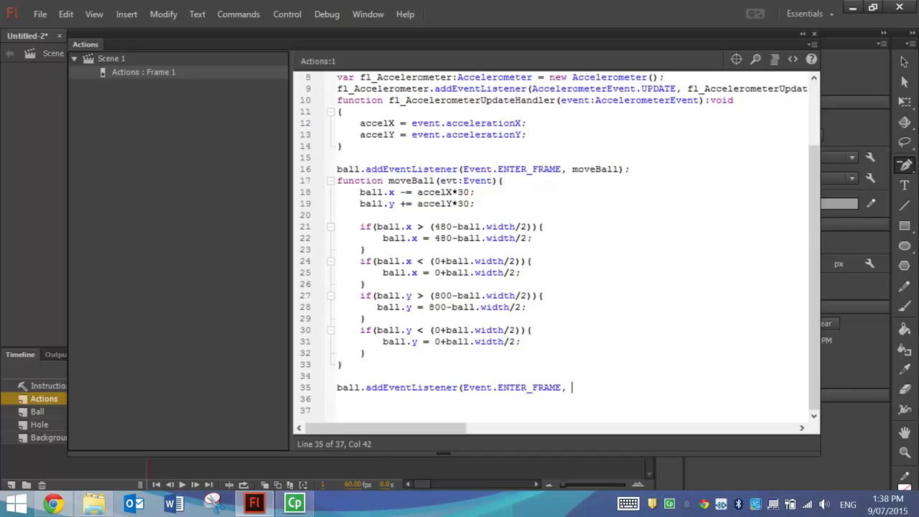
type(" targetHit);")
key("Return")
key("Return")
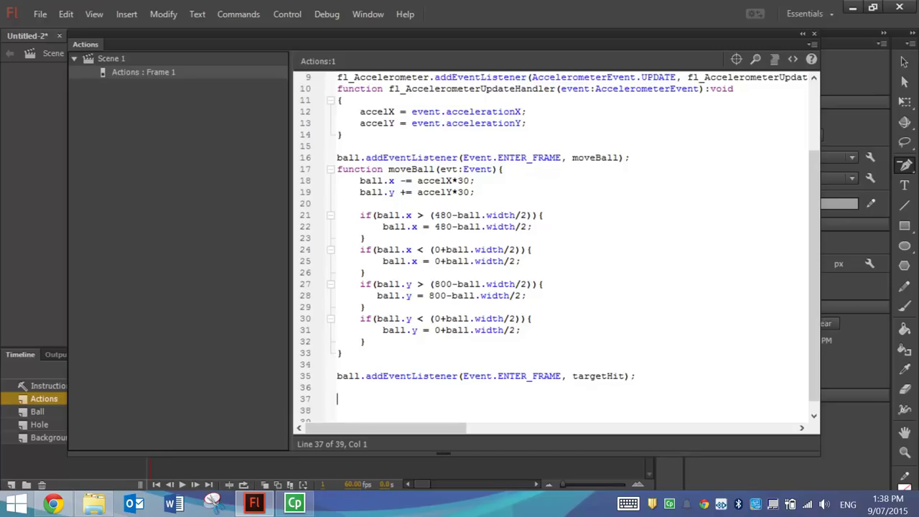
Declare function targetHit(event:Event):void with opening and closing braces and an empty body below the new listener.
type("function targetHit")
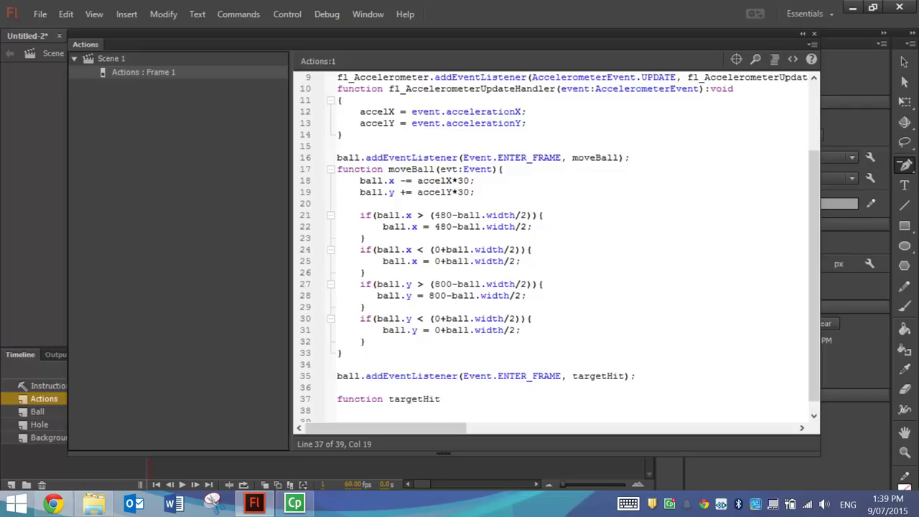
type("(event:Event")
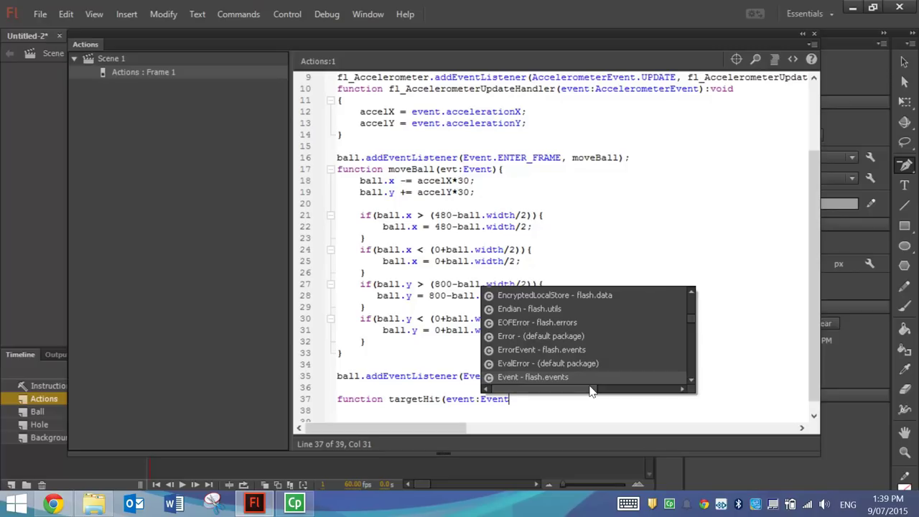
type("):void")
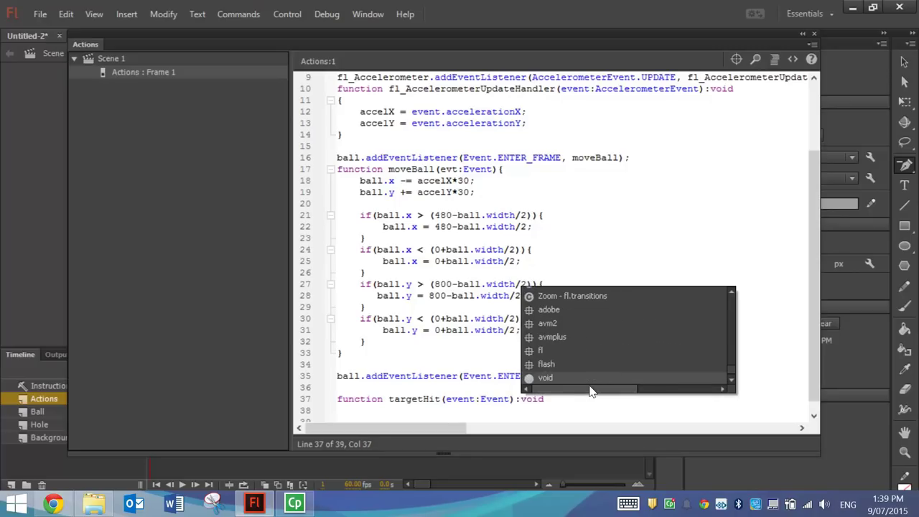
type(" {")
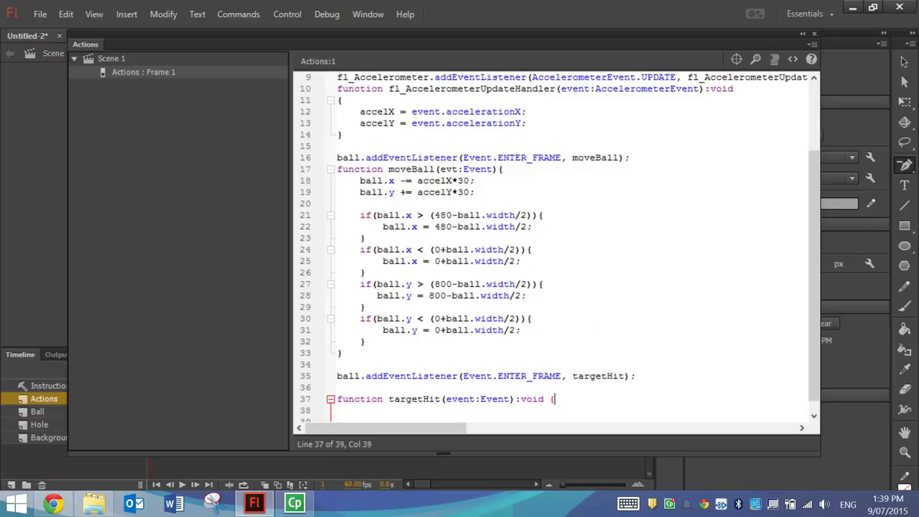
key("Return")
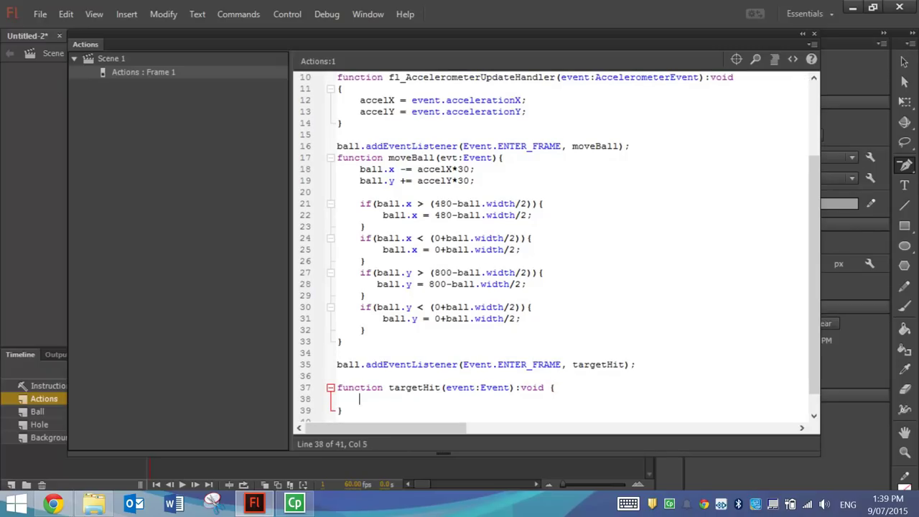
key("Return")
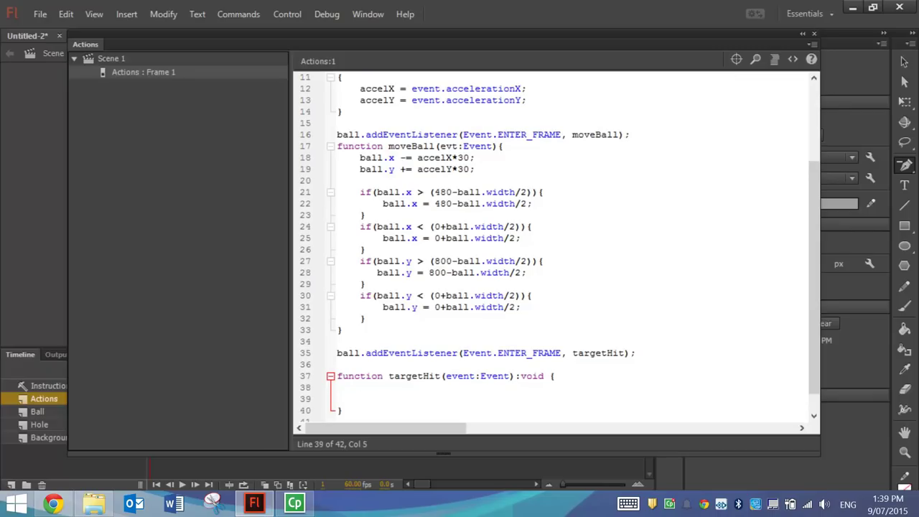
Inside targetHit, add an if (ball.hitTestObject(hole)) block that runs gotoAndStop(1,"End");.
type("if (ball.hitTest")
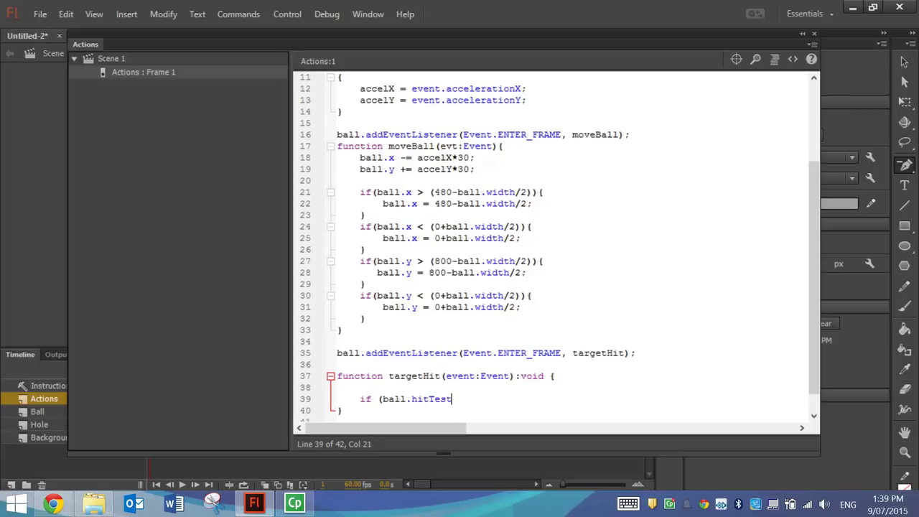
type("Object(hole)) {")
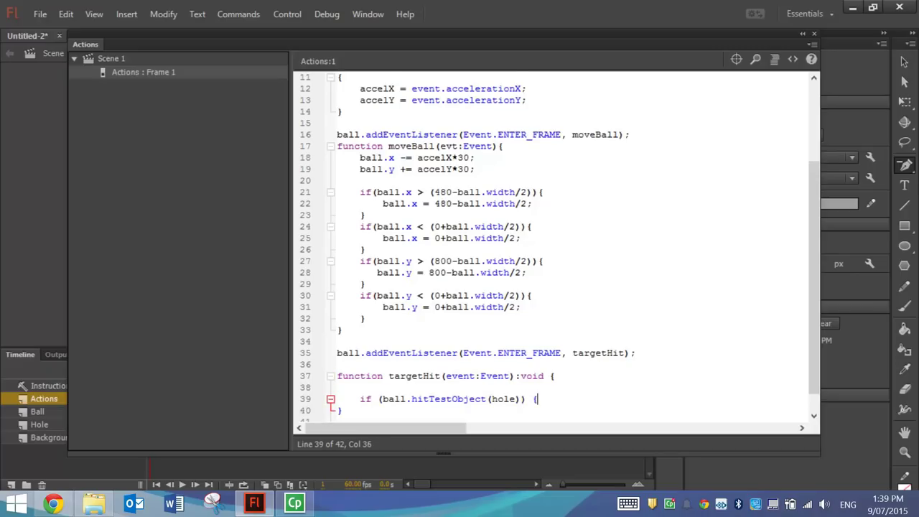
key("Return")
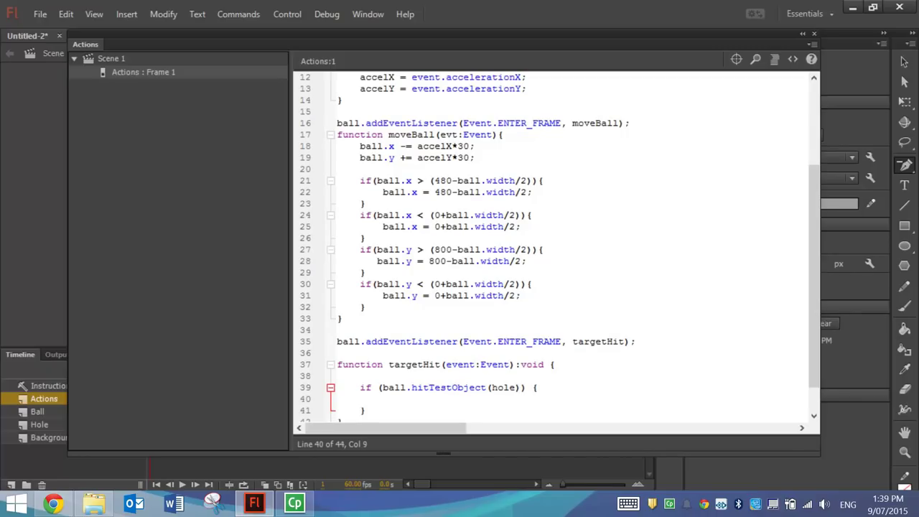
type("gotoAndStop(1,")
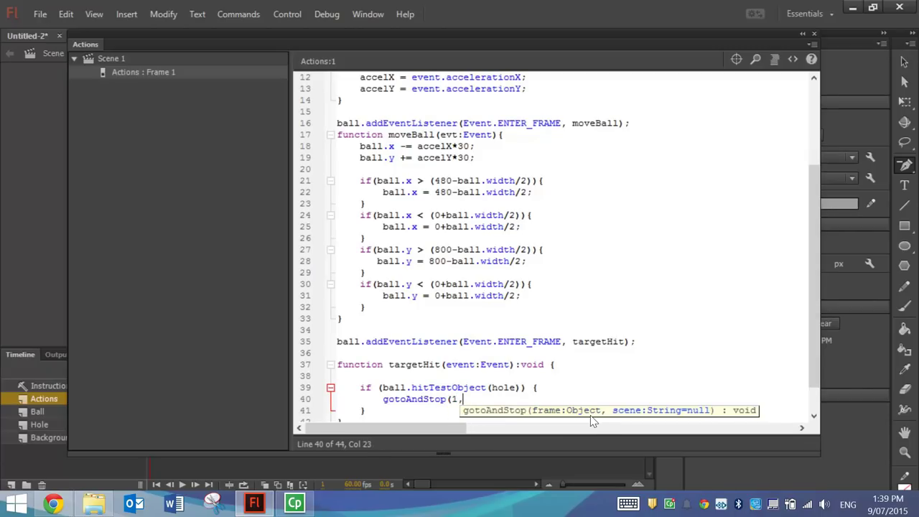
type("\"End\")")
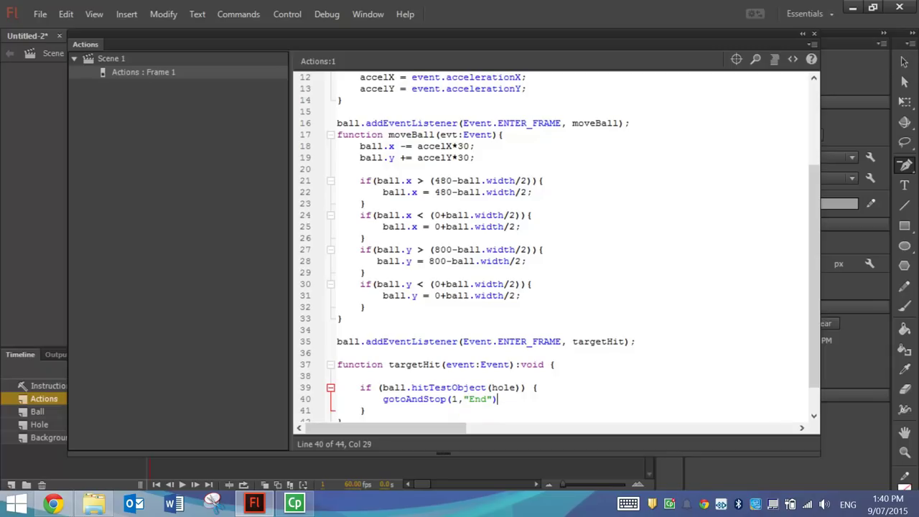
type(";")
scroll(561, 247, "down", 1)
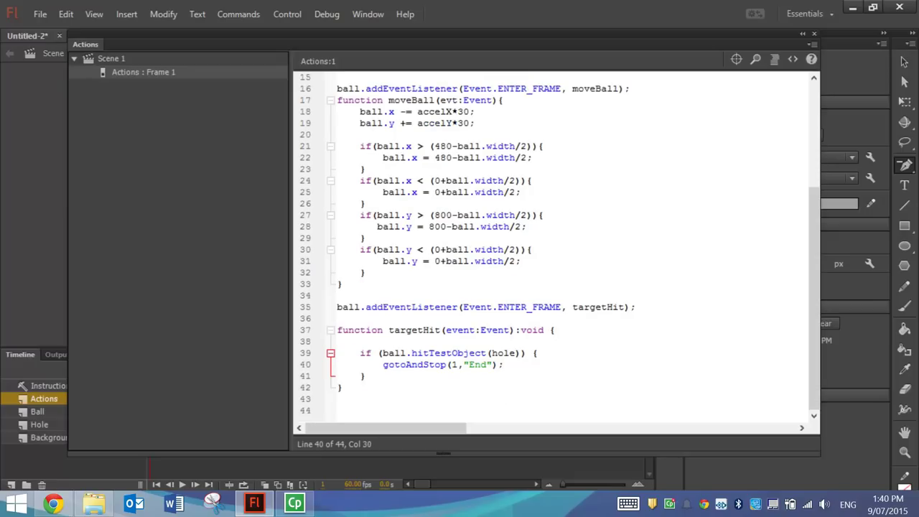
Highlight the targetHit listener and function on lines 35 to 42 to review the new code.
key("Down")
key("Down")
key("shift+Up")
key("shift+Up")
key("shift+Up")
key("shift+Up")
key("shift+Up")
key("shift+Up")
key("shift+Up")
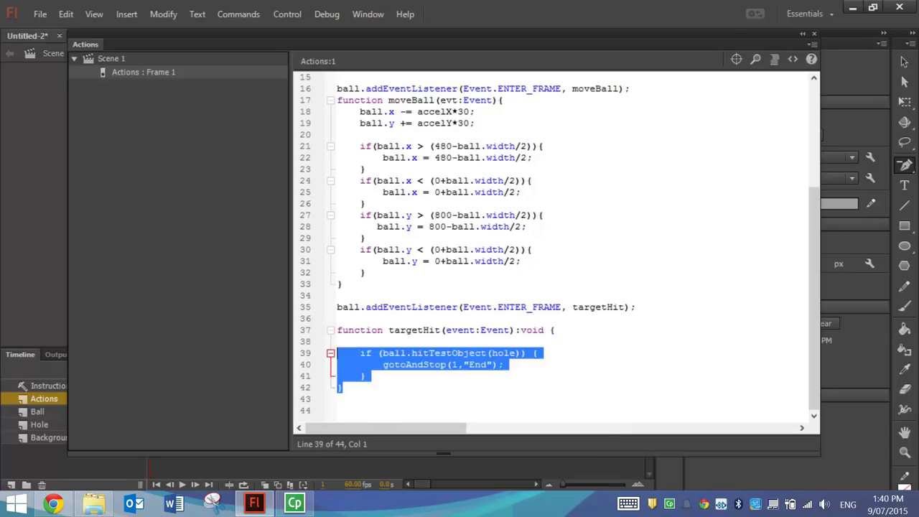
key("shift+Down")
key("shift+Down")
left_click(364, 306)
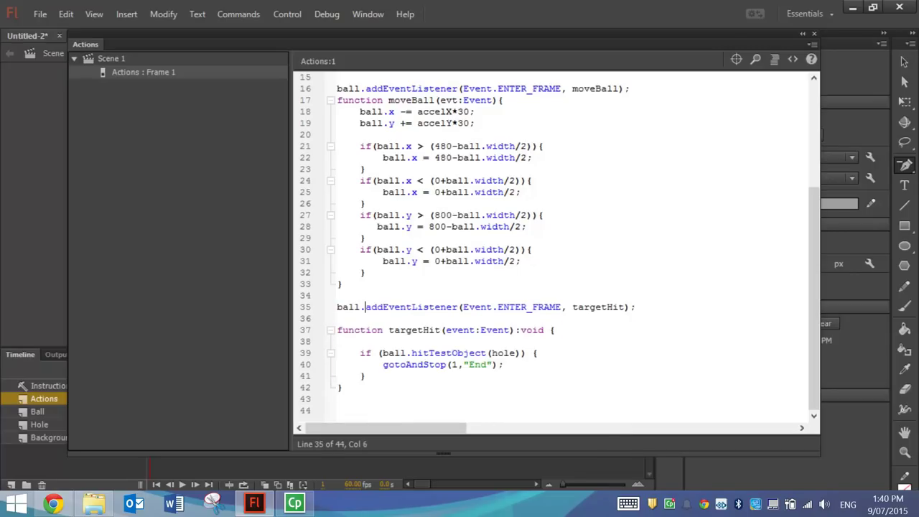
key("Home")
key("shift+Down")
key("shift+Down")
key("shift+Down")
key("shift+Down")
key("shift+Down")
key("shift+Down")
key("shift+Down")
key("shift+End")
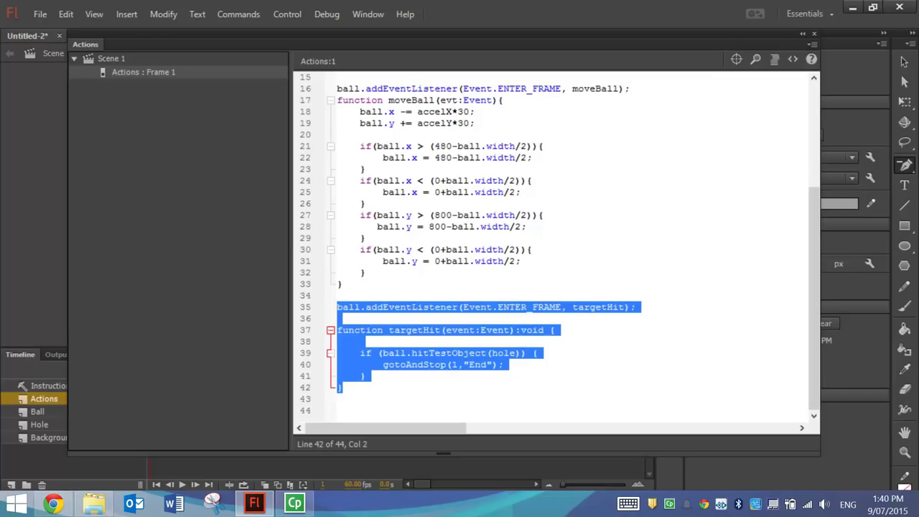
key("Right")
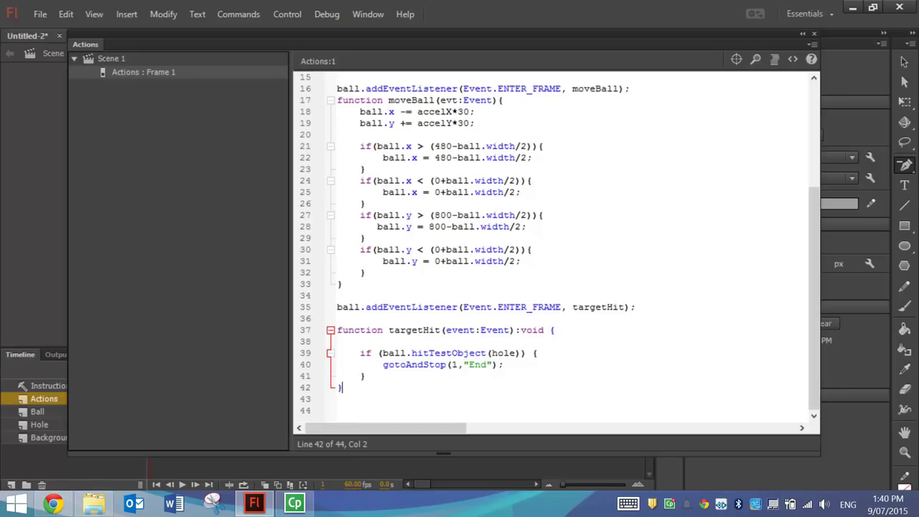
Collapse the Actions panel to an icon and dock it with the other collapsed panels beside Properties.
left_click(803, 35)
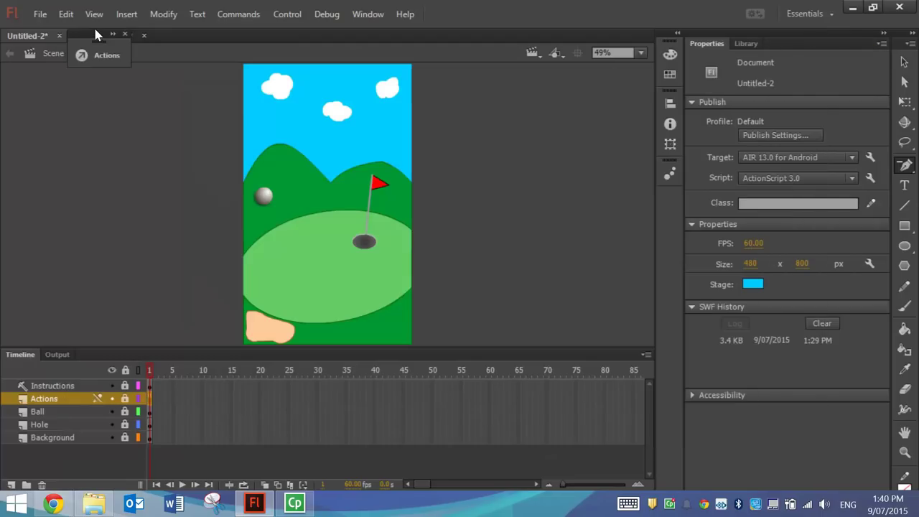
left_click_drag(91, 35, 670, 201)
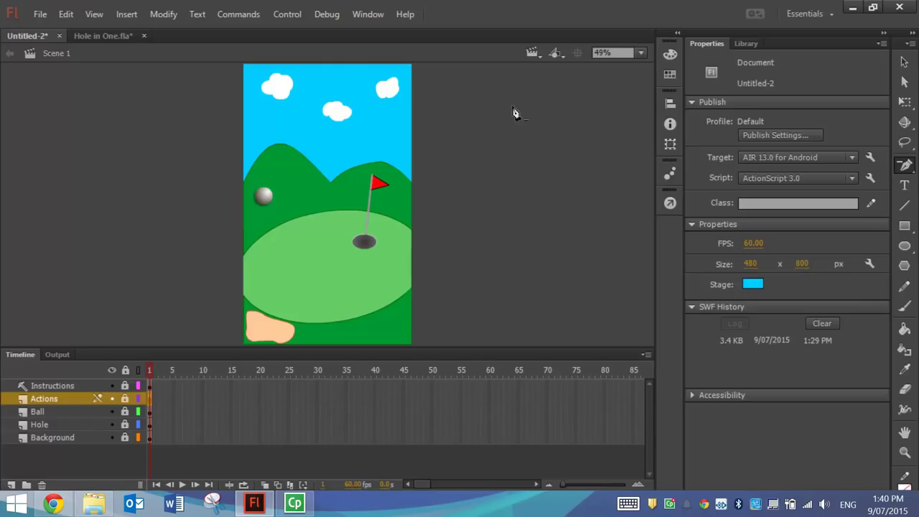
Display the Scene panel beside the stage and rename Scene 1 as Game.
left_click(369, 16)
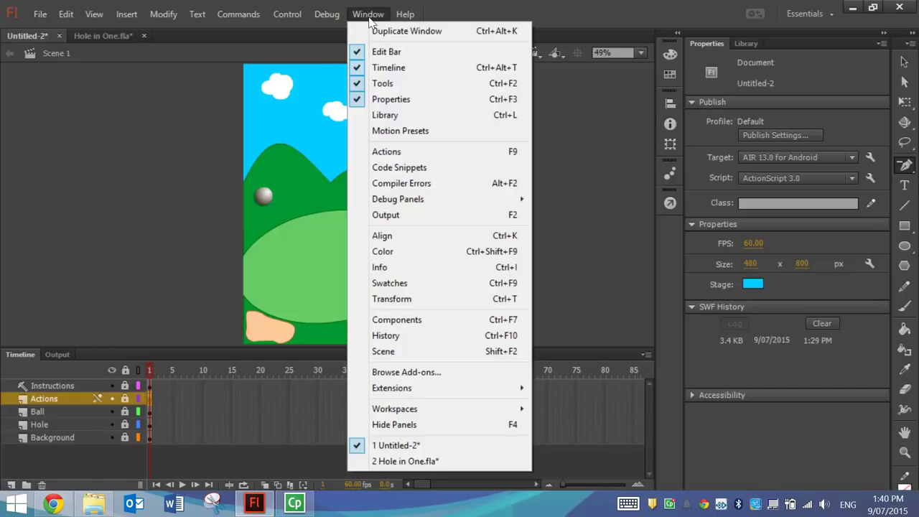
left_click(418, 351)
left_click_drag(463, 211, 544, 118)
double_click(501, 143)
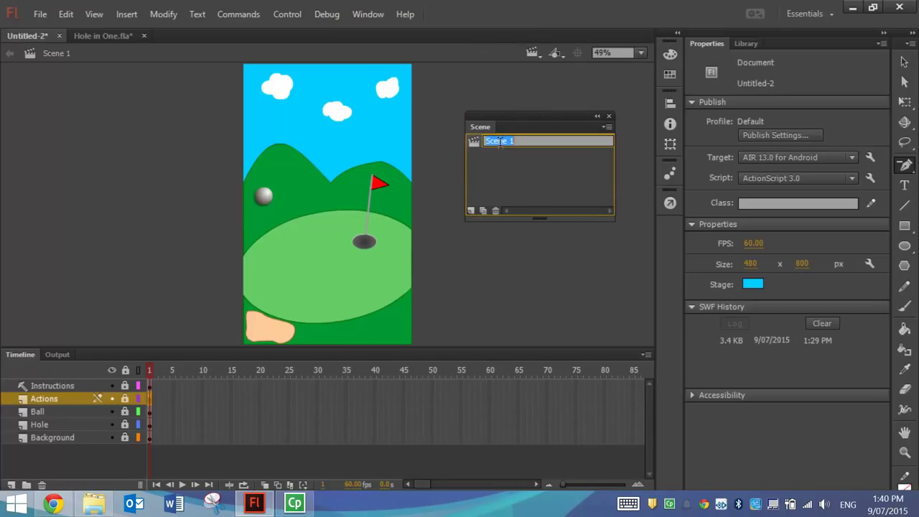
type("Game")
key("Return")
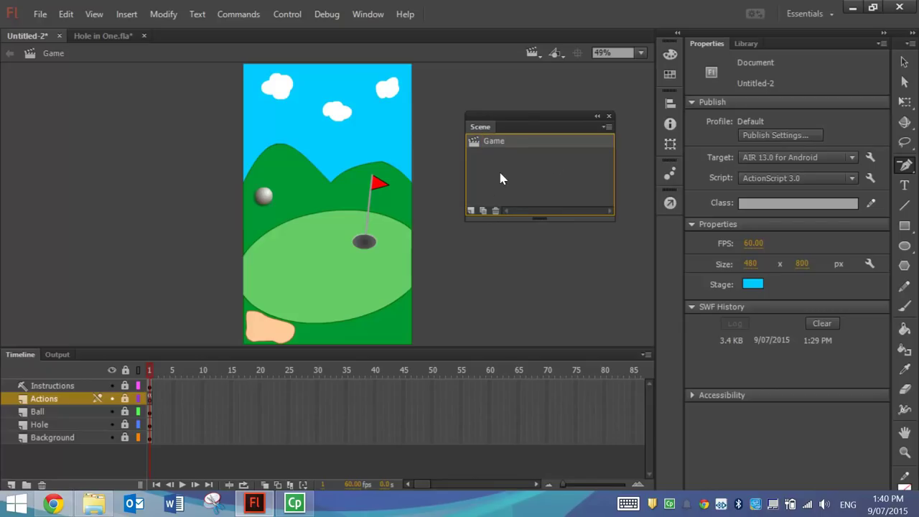
Add a new scene after Game and name it End.
left_click(470, 210)
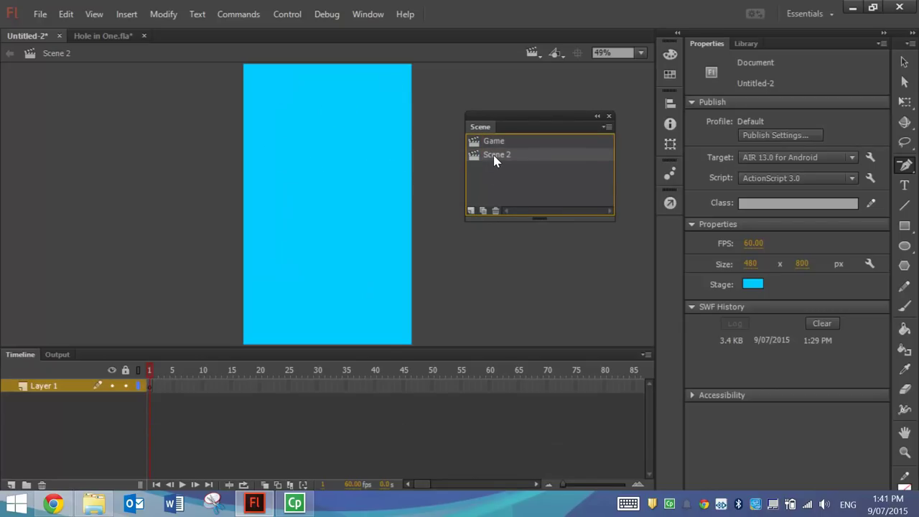
double_click(494, 156)
type("End")
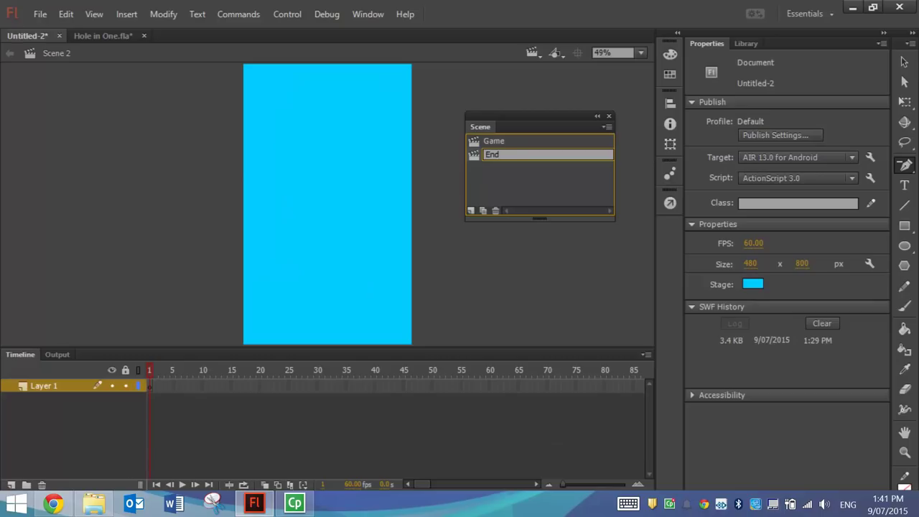
left_click(498, 142)
Add another scene, move it above Game in the scene order, and name it Intro.
left_click(471, 210)
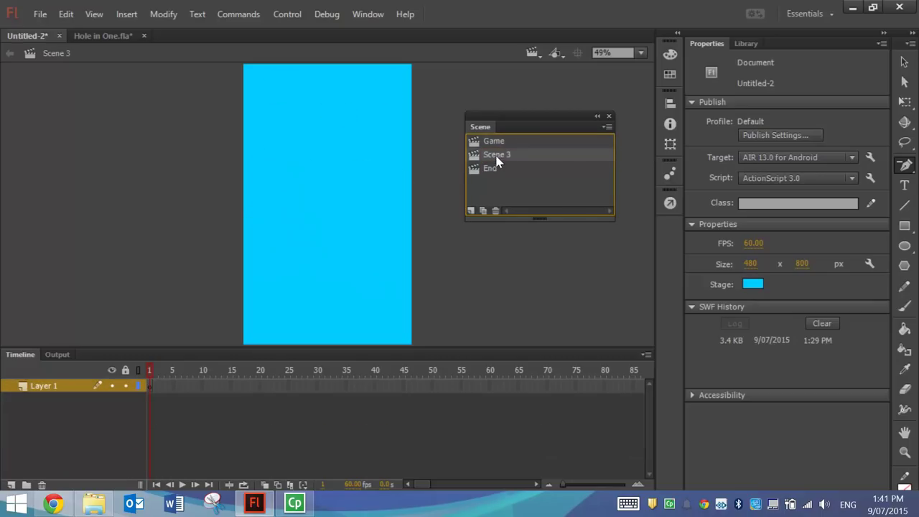
left_click_drag(503, 142, 505, 141)
double_click(505, 142)
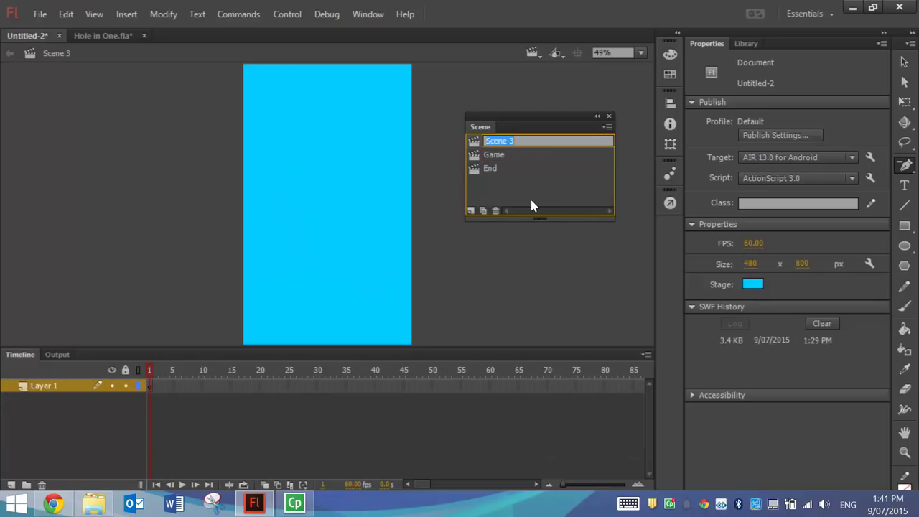
type("Intro")
key("Return")
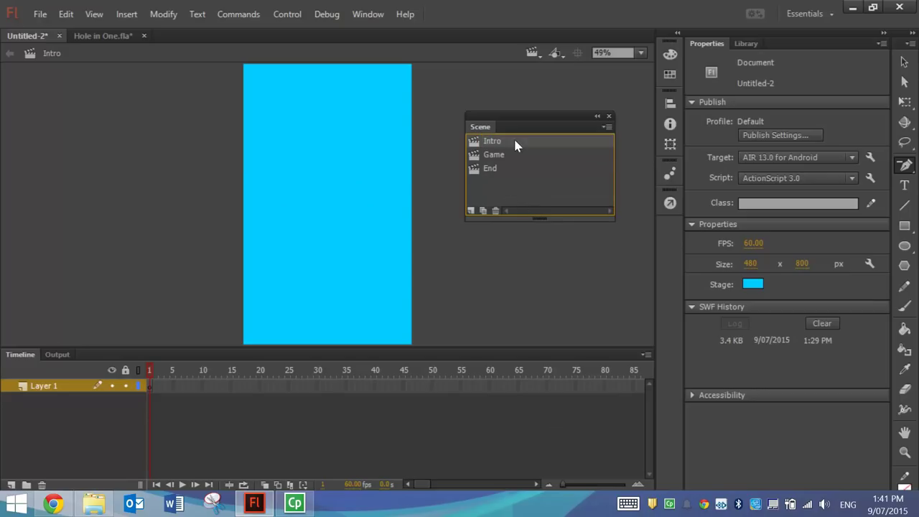
Activate the Selection tool and look through the Game and End scenes before returning to Intro.
left_click(906, 63)
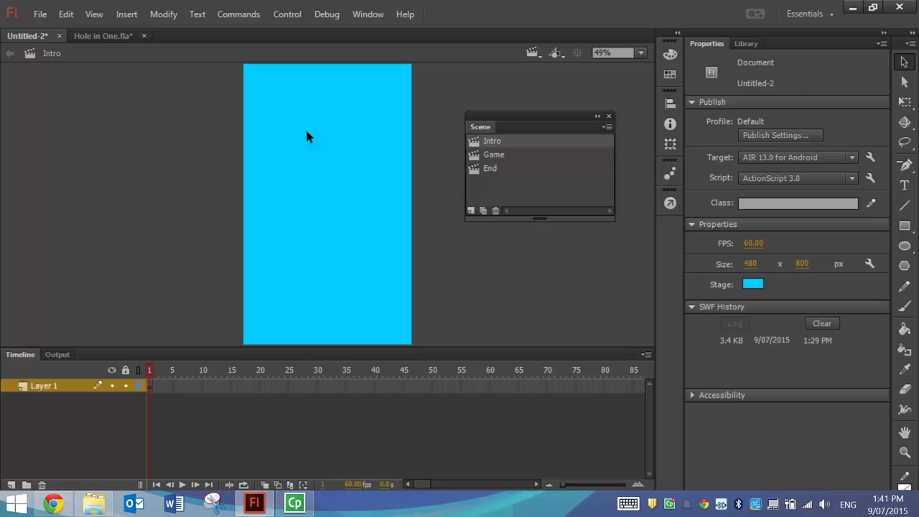
left_click(500, 154)
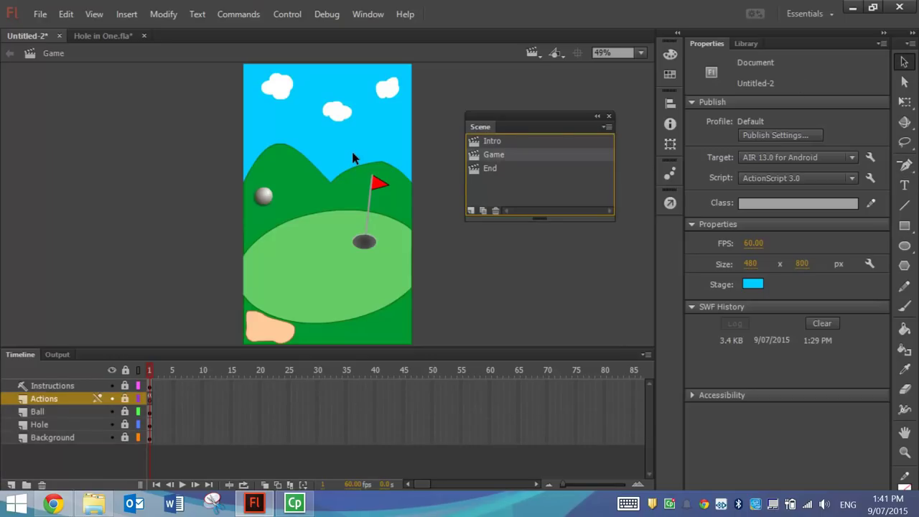
left_click(492, 171)
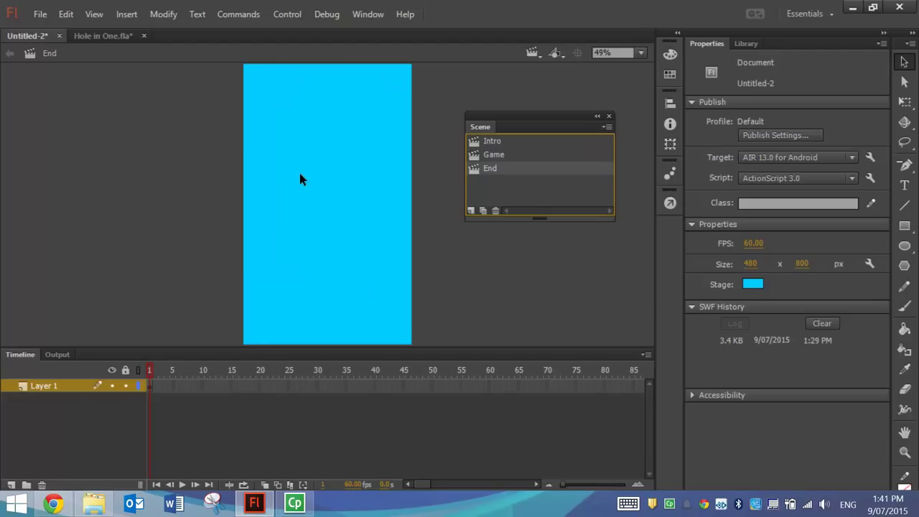
left_click(498, 141)
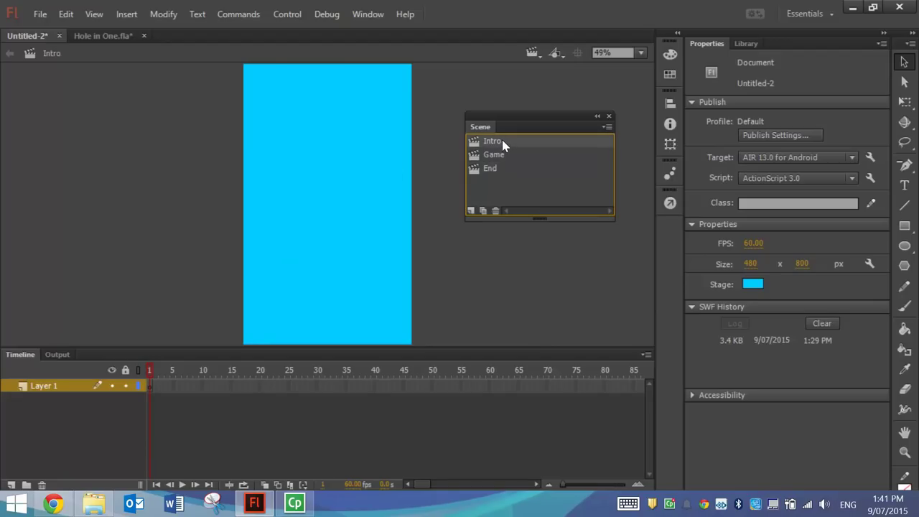
In Hole in One.fla, go to the Intro scene, fit it in the window, and select and copy the Background layer's artwork.
left_click(109, 36)
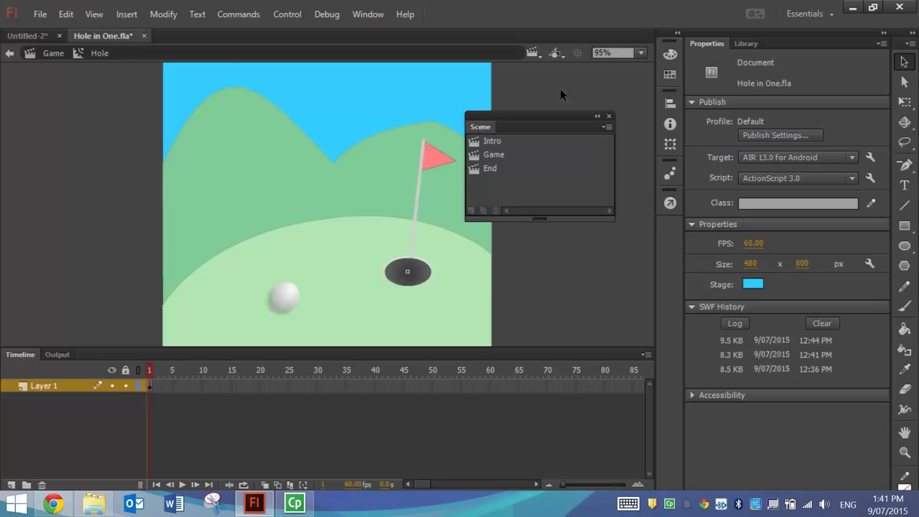
left_click(538, 53)
left_click(547, 77)
left_click(539, 55)
left_click(553, 72)
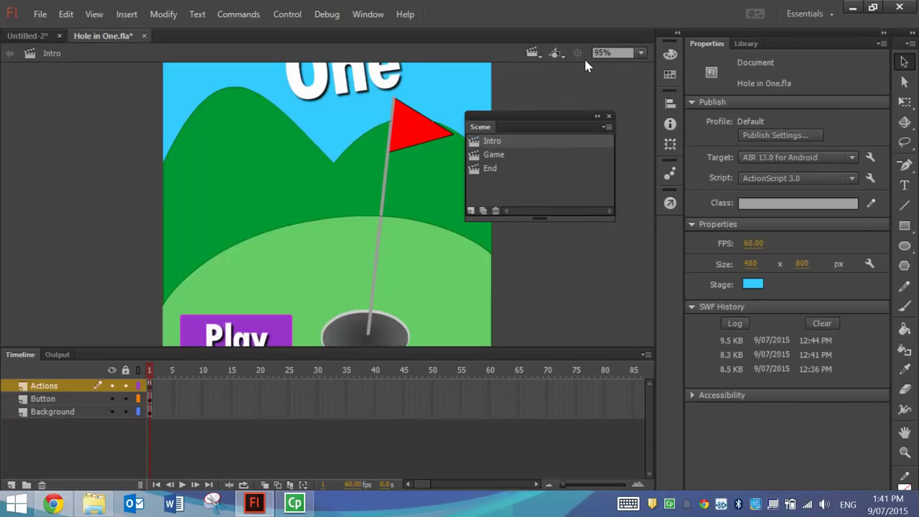
left_click(641, 52)
left_click(630, 68)
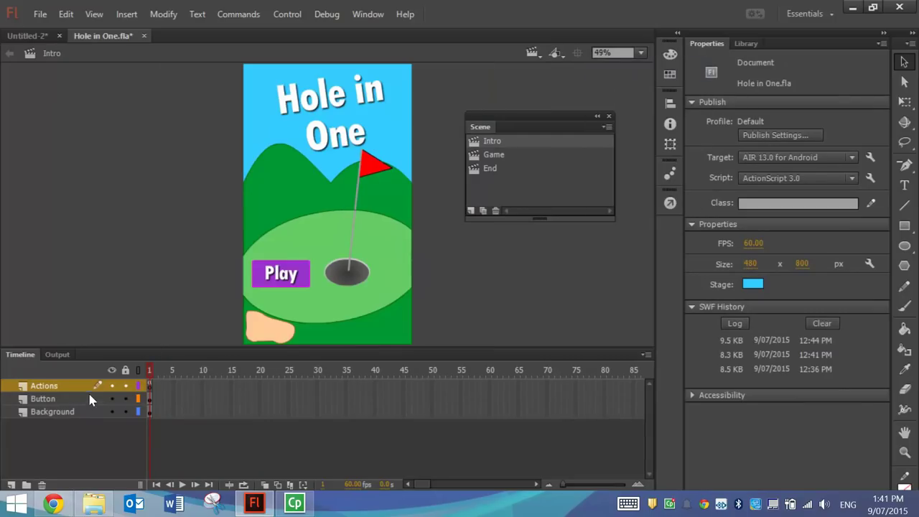
left_click(79, 415)
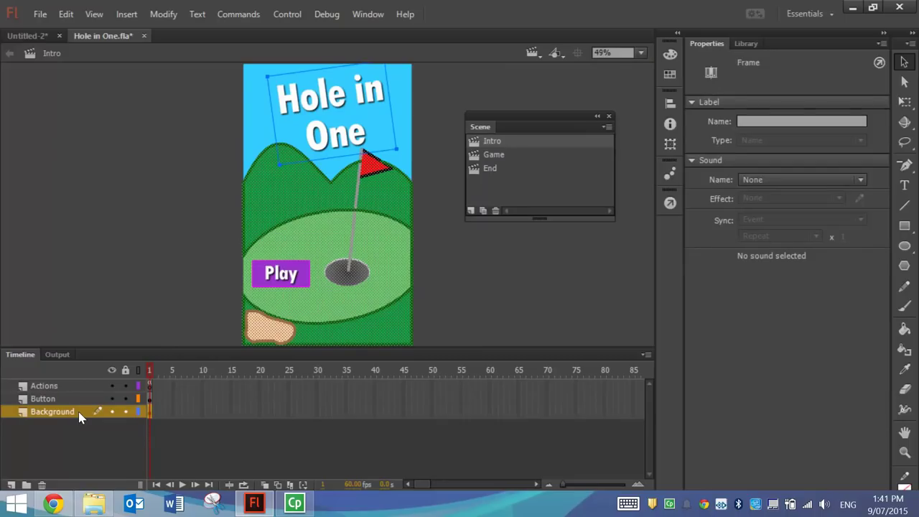
Paste the copied title and golf course artwork in place in the Intro scene of Untitled-2.
left_click(30, 41)
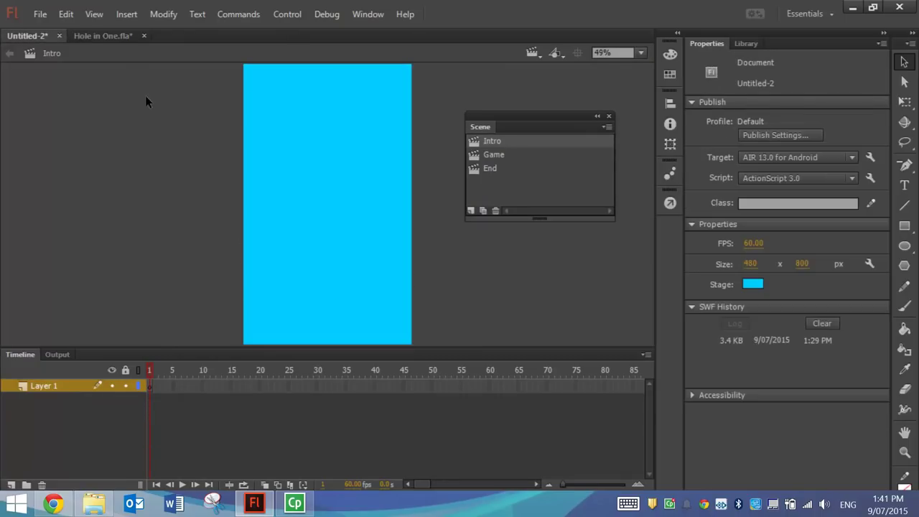
right_click(145, 97)
left_click(189, 155)
left_click(191, 180)
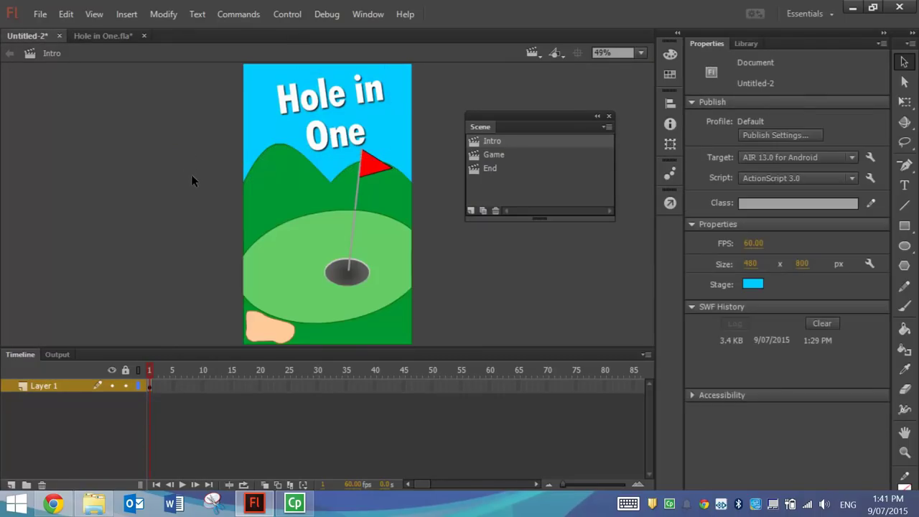
Move the Scene panel clear of the artwork and view the Game scene before returning to Intro.
left_click_drag(504, 126, 528, 94)
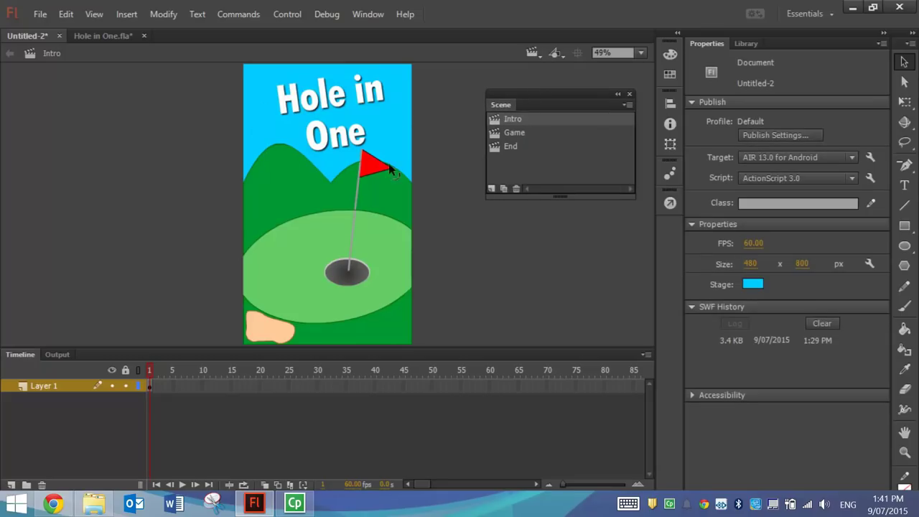
left_click(516, 133)
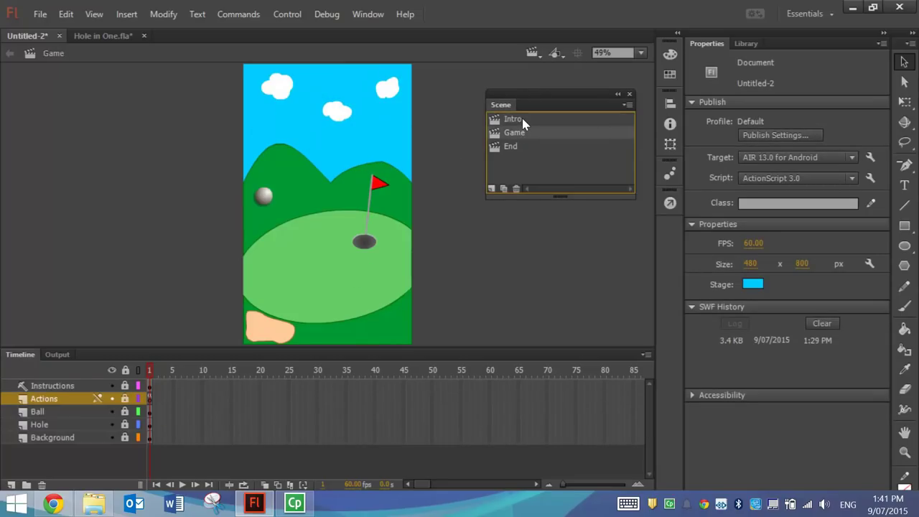
left_click(521, 118)
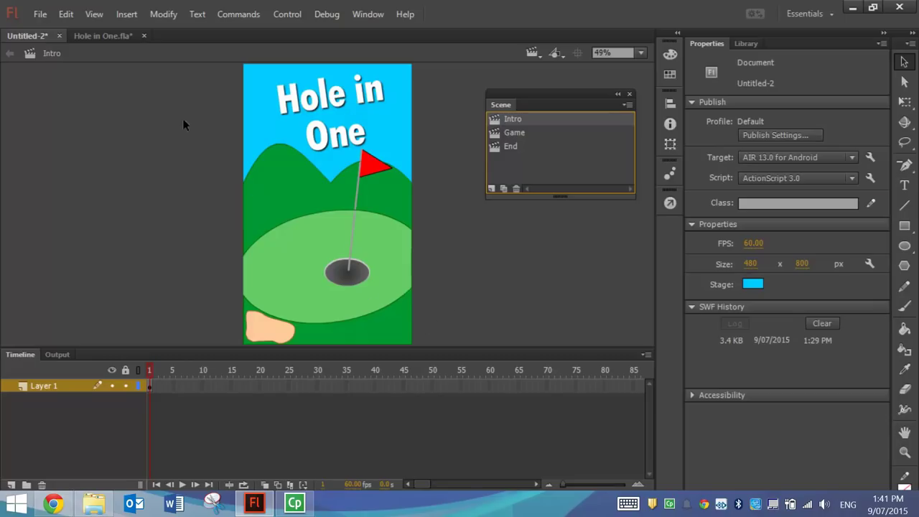
In Hole in One.fla, open the Play button symbol from the Button layer and copy all of its artwork.
left_click(102, 37)
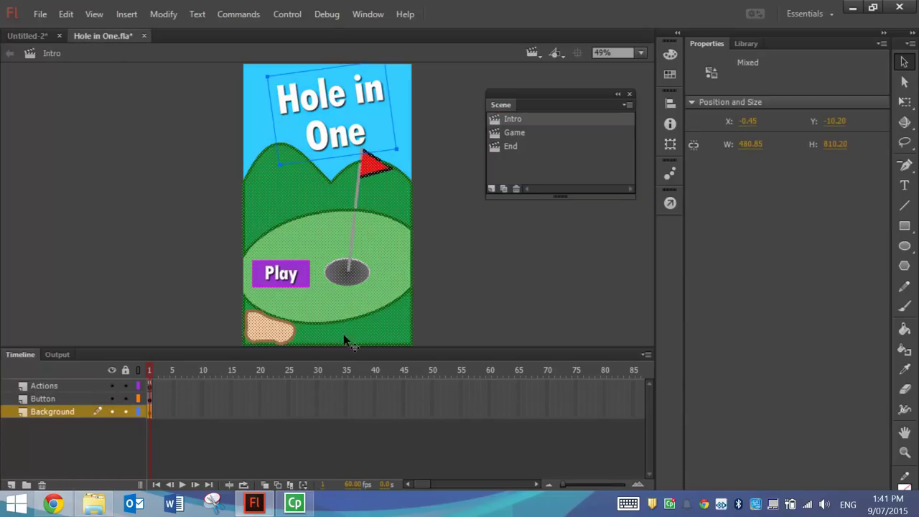
left_click(87, 400)
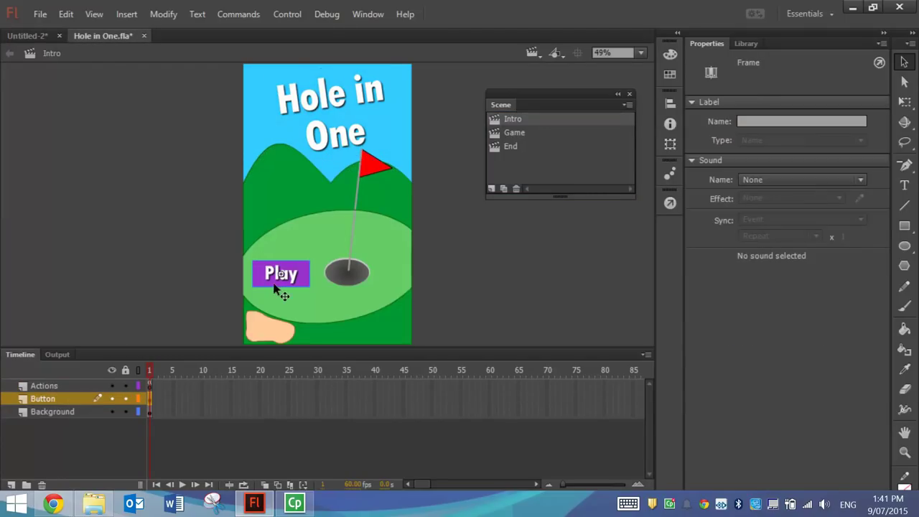
double_click(275, 280)
left_click(140, 255)
key("ctrl+a")
Back in the Intro scene of Untitled-2, rename Layer 1 as Background and lock it.
left_click(40, 36)
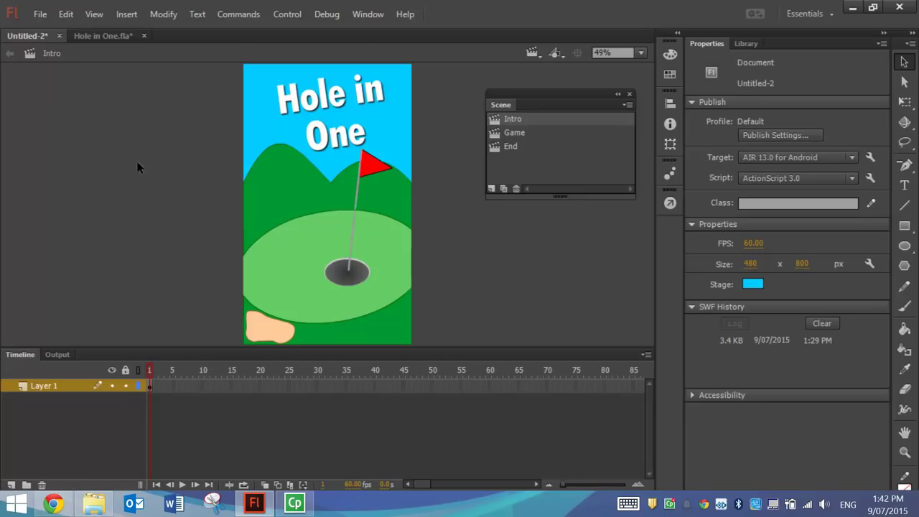
double_click(50, 387)
type("B")
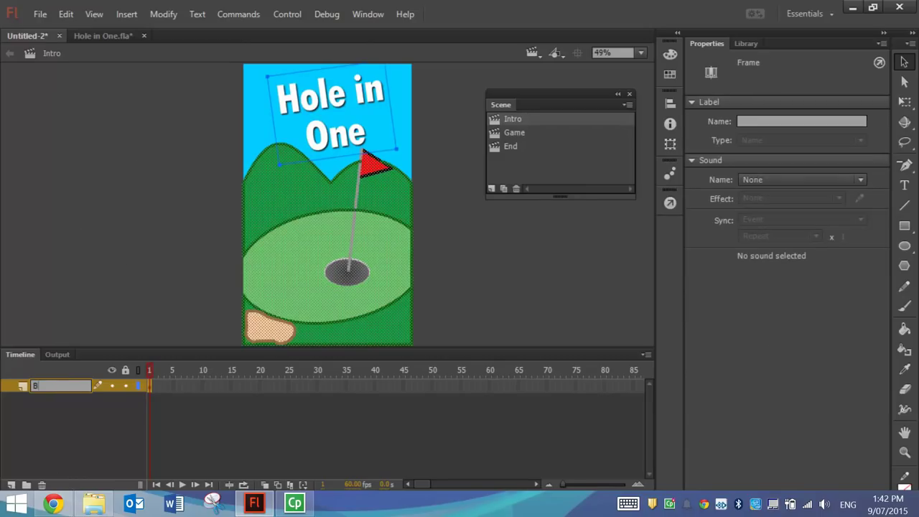
type("ackground")
key("Return")
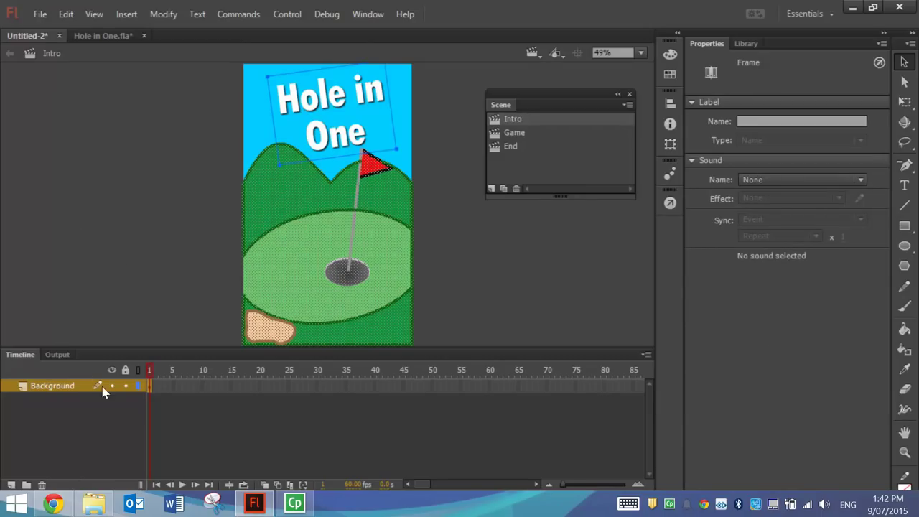
left_click(126, 385)
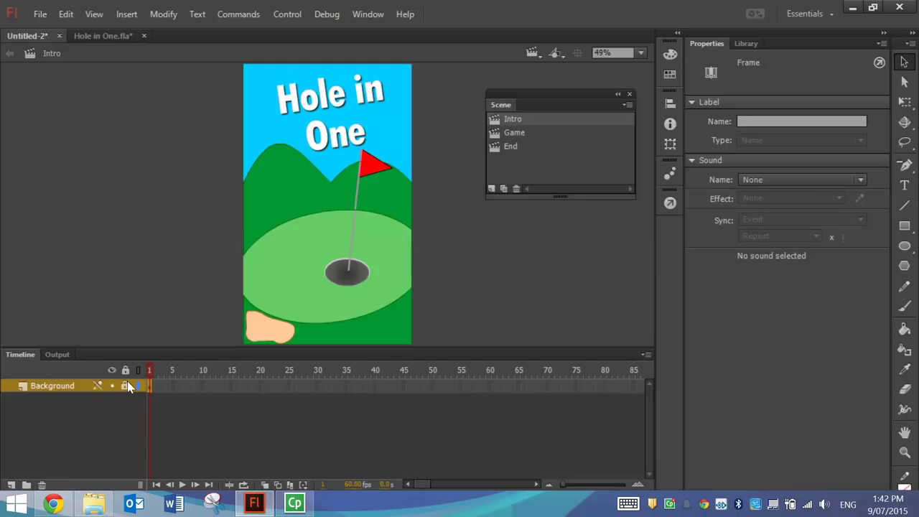
Add a new layer named Button above the Background layer.
left_click(11, 485)
double_click(46, 386)
type("Button")
left_click(99, 168)
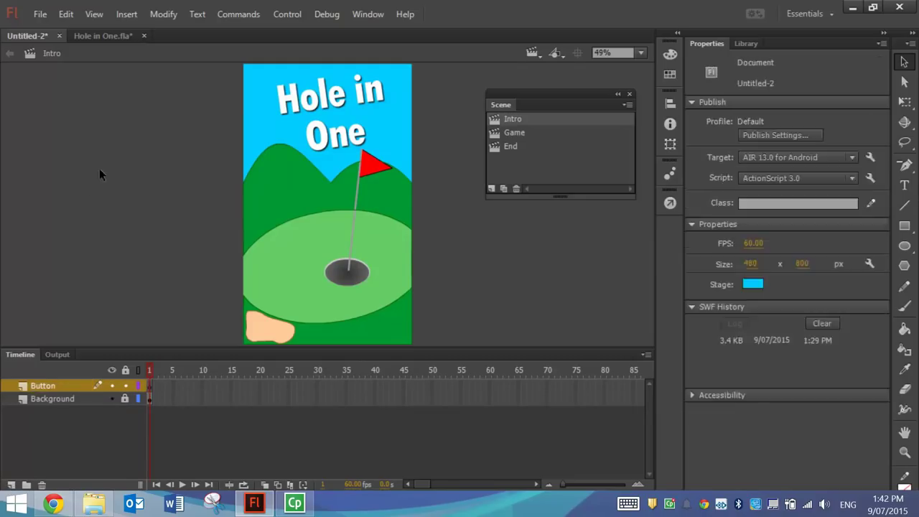
Paste the Play artwork onto the Button layer and move it beside the golf hole, at about X 33, Y 556.
right_click(100, 168)
left_click(201, 226)
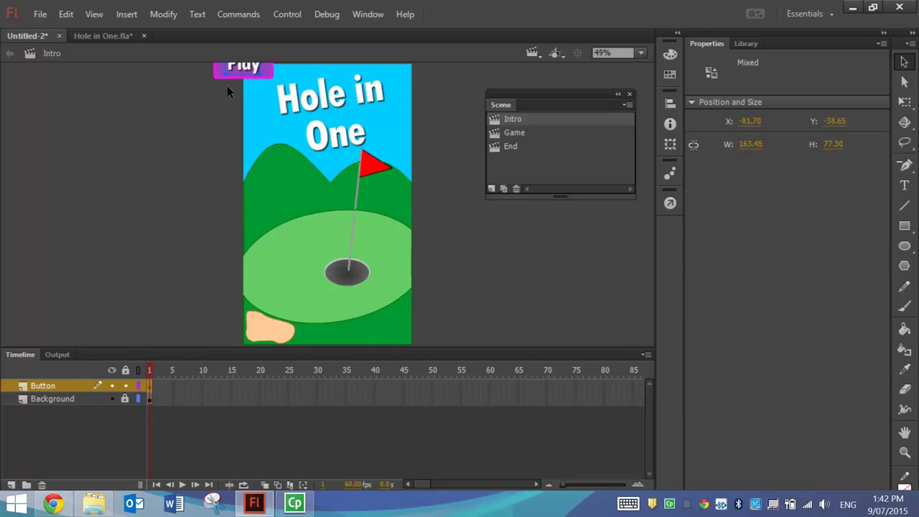
left_click_drag(237, 71, 277, 281)
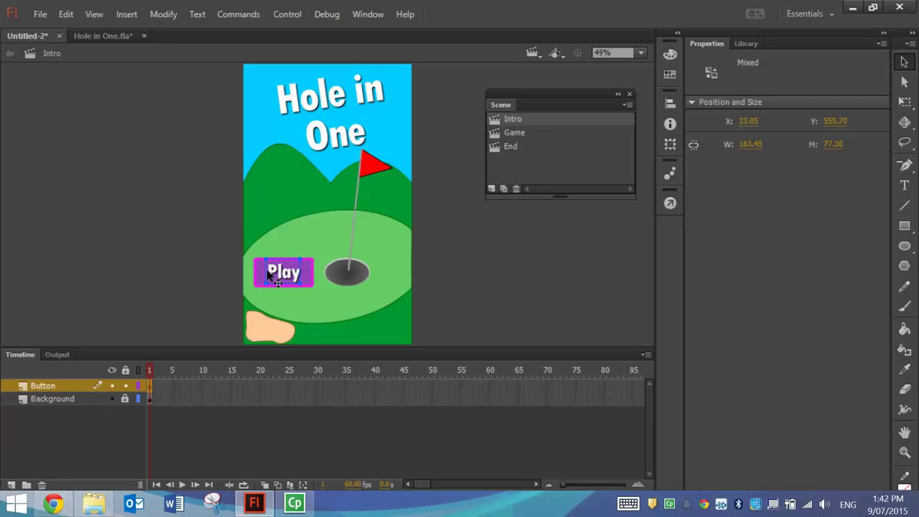
Convert the selected Play artwork into a Button symbol named PlayGame.
left_click(169, 20)
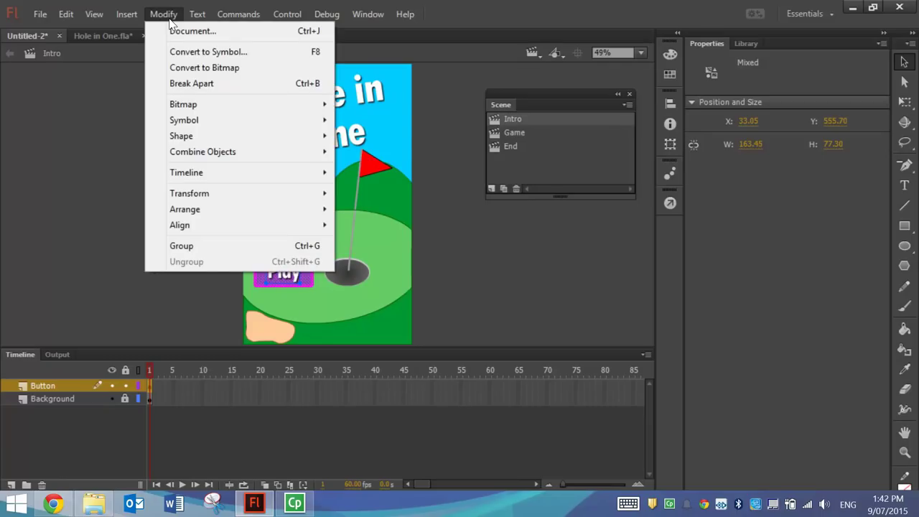
left_click(212, 52)
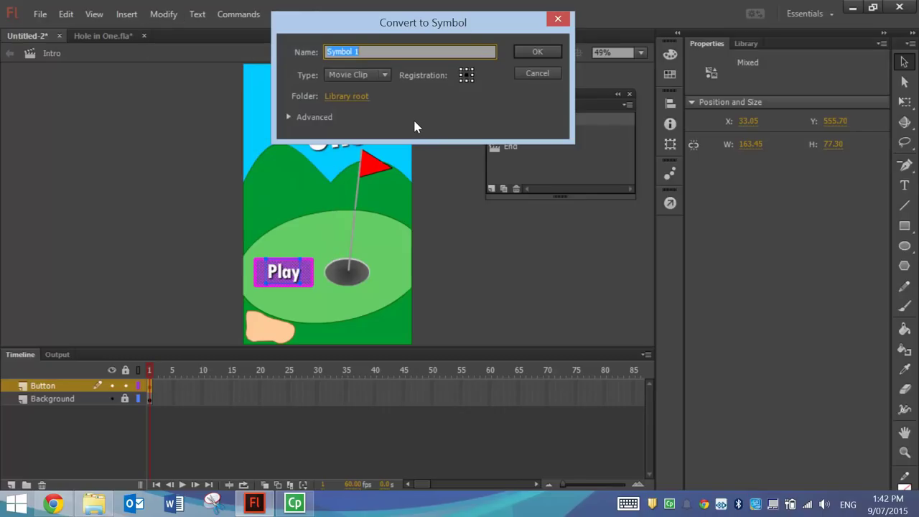
type("PlayGame")
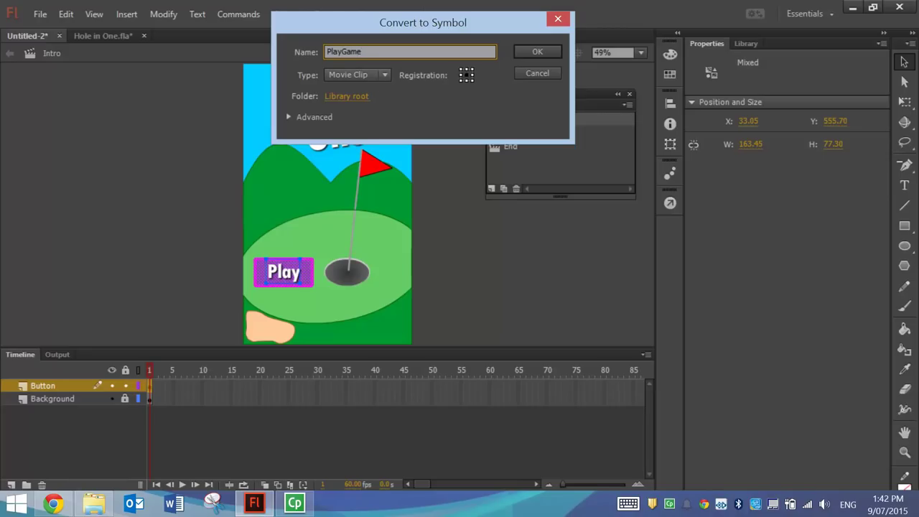
left_click(375, 73)
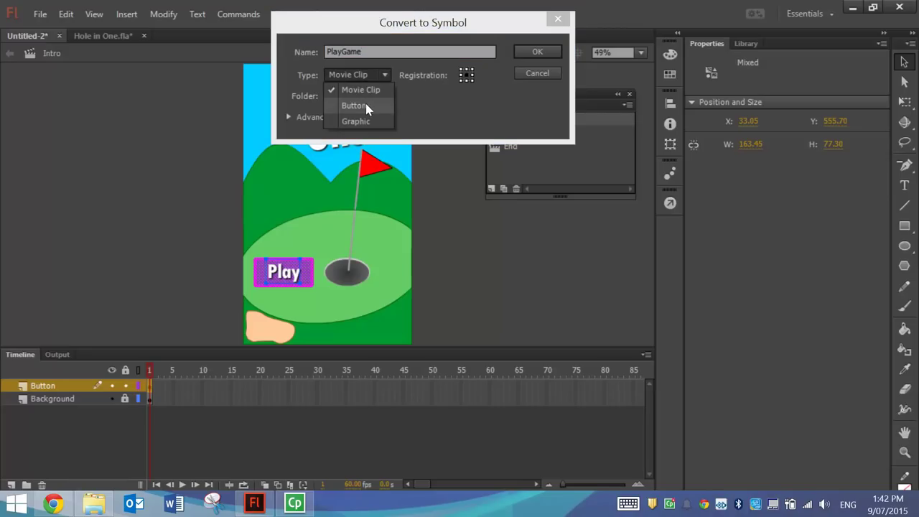
left_click(361, 108)
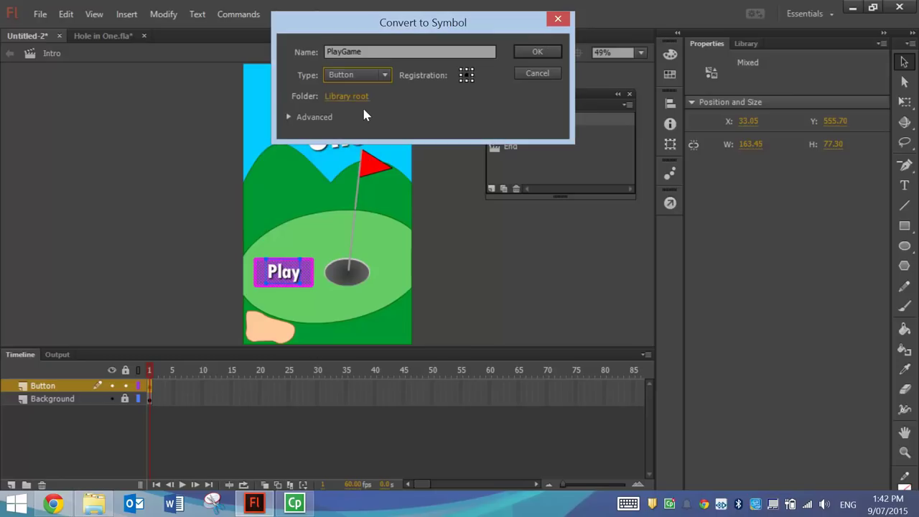
left_click(537, 54)
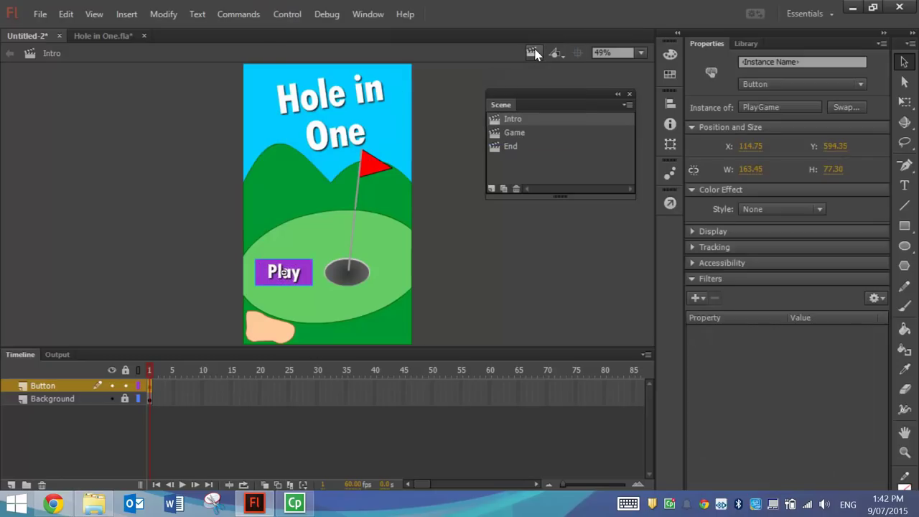
Give the Play button on the Intro scene the instance name playGame.
left_click(753, 63)
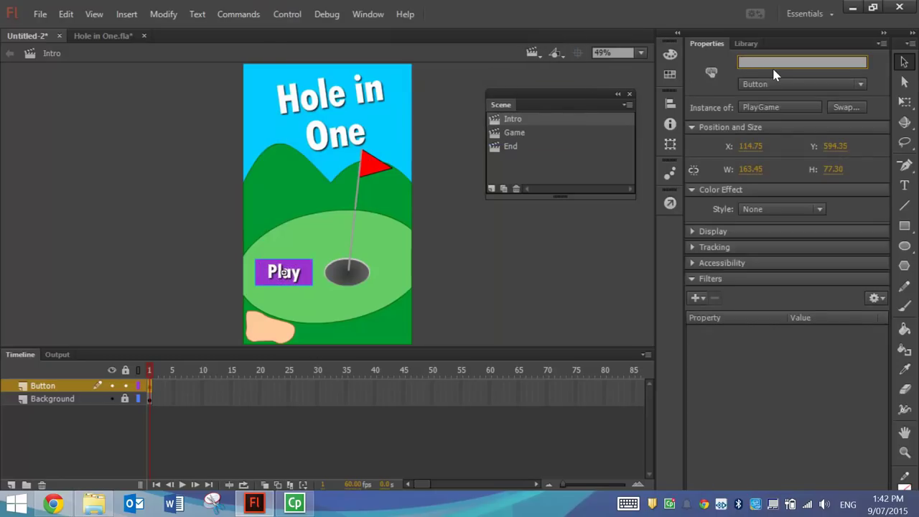
type("playGame")
left_click(515, 134)
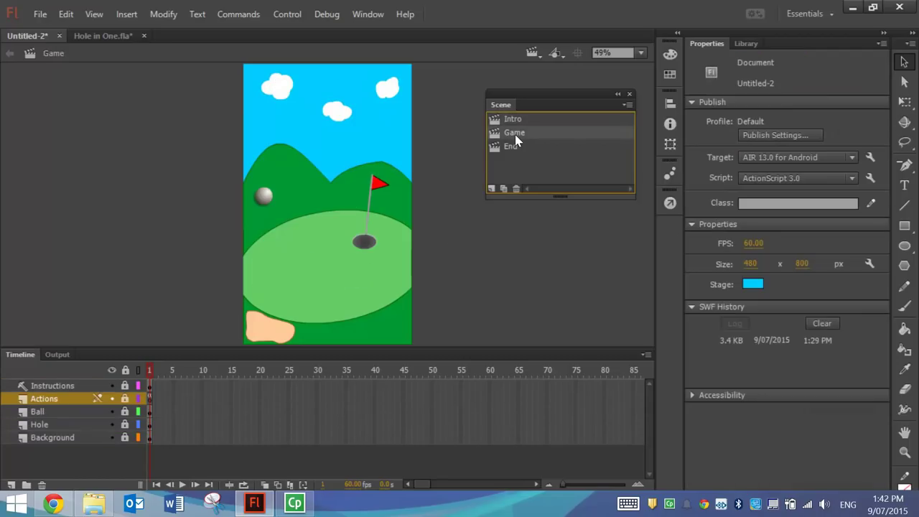
left_click(514, 120)
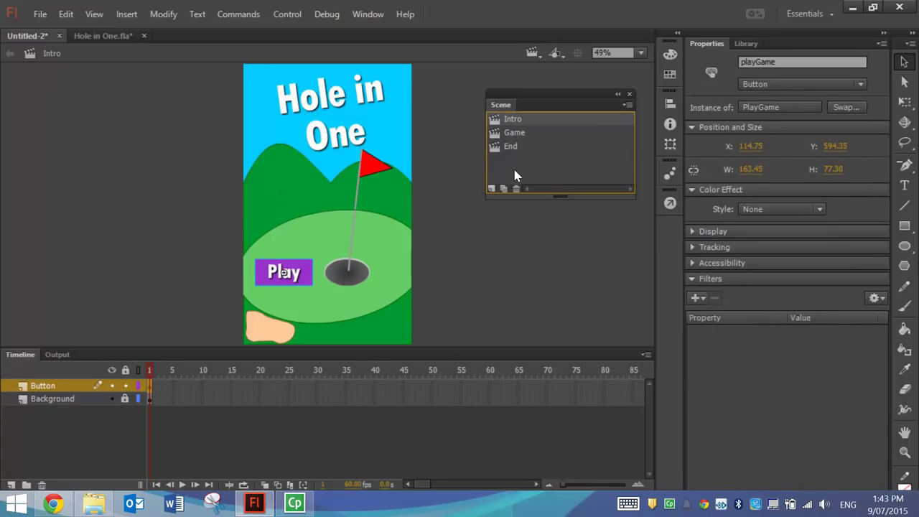
Open the Code Snippets panel and dock it as a collapsed icon beside the Properties panel.
left_click(371, 18)
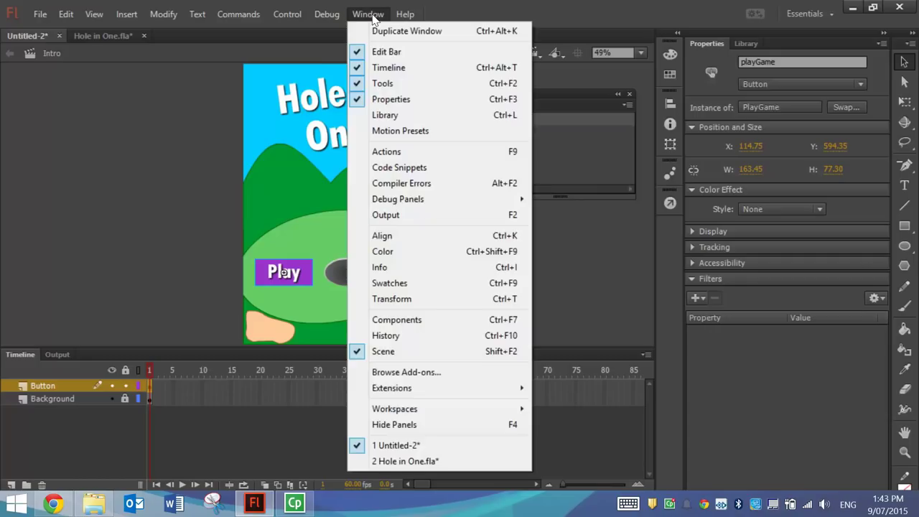
left_click(412, 170)
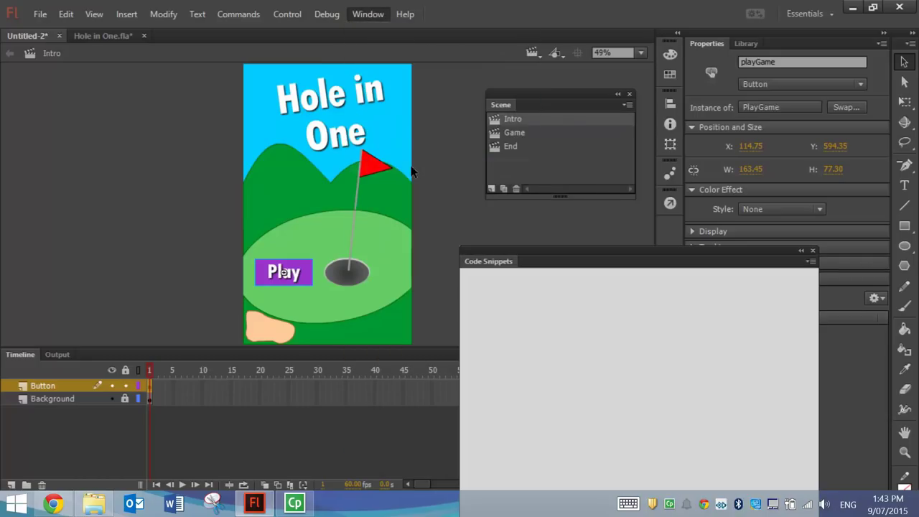
left_click_drag(506, 260, 673, 224)
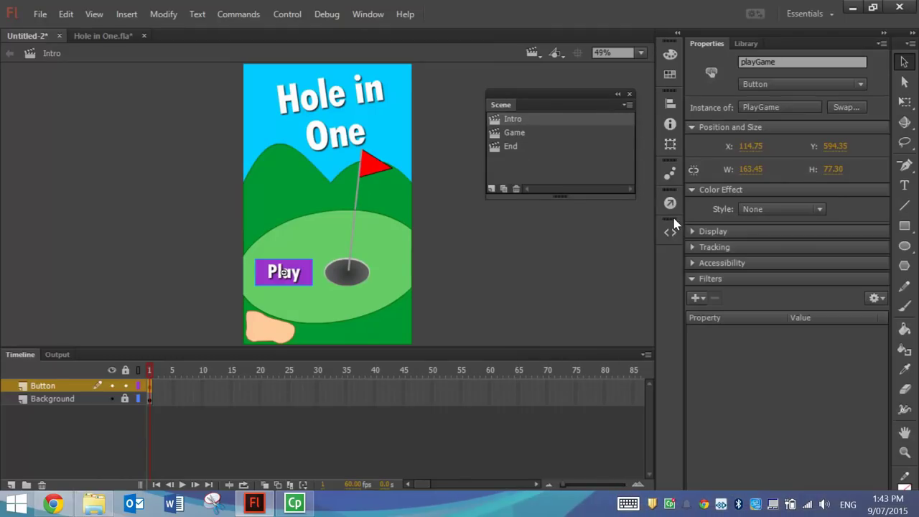
left_click(670, 228)
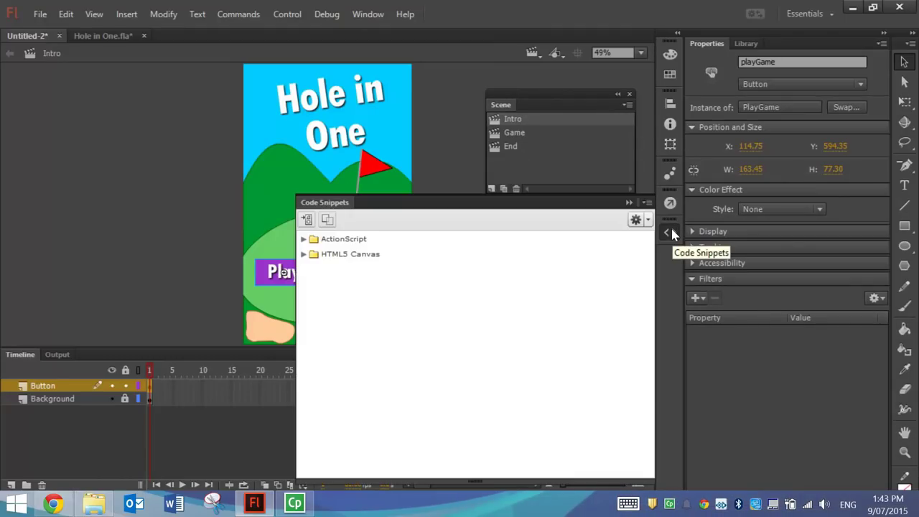
left_click(670, 233)
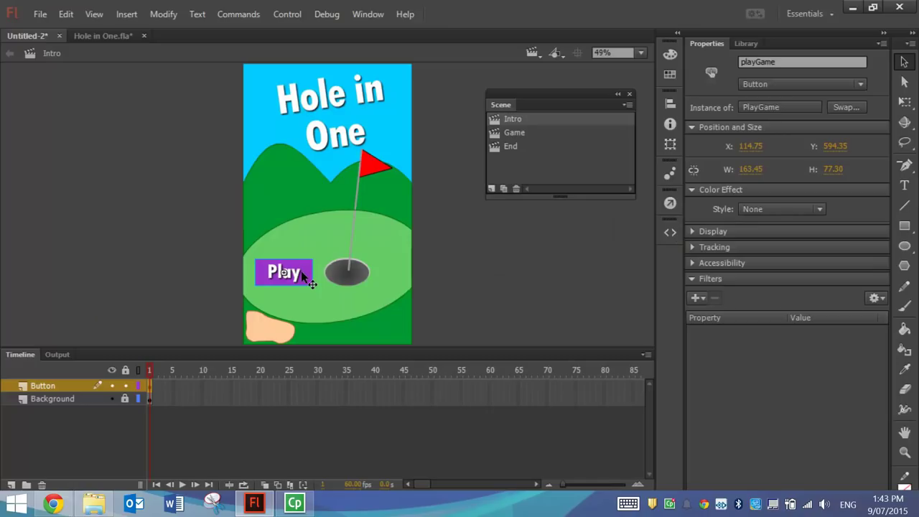
Apply the ActionScript Timeline Navigation snippet Click to Go to Next Scene and Play to the Play button.
left_click(668, 233)
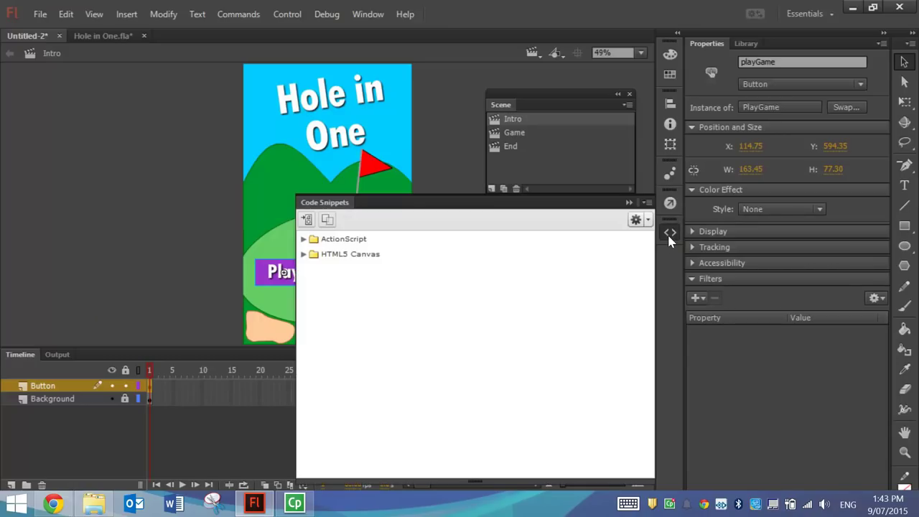
left_click(304, 240)
left_click(316, 271)
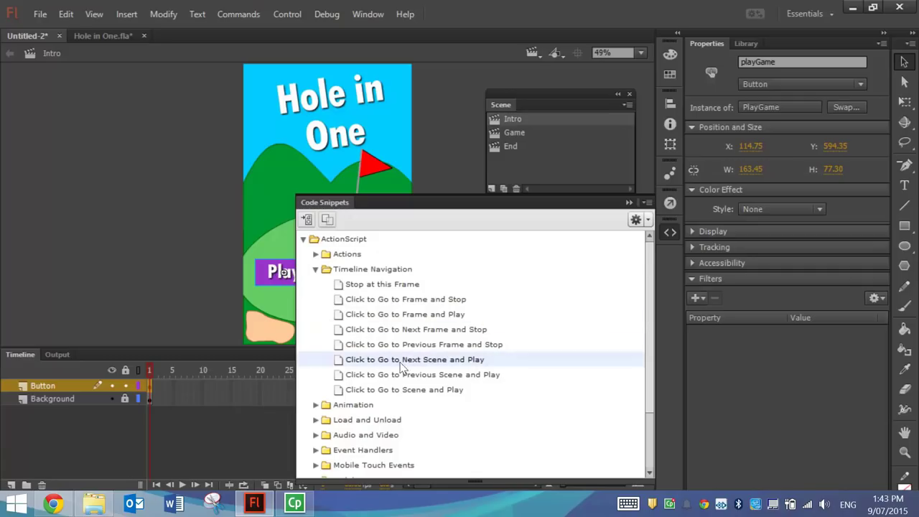
double_click(478, 361)
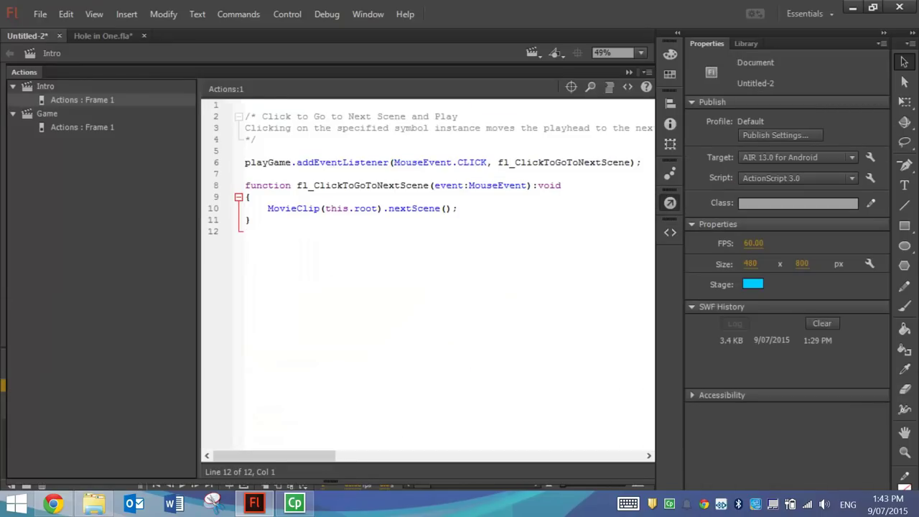
Review the inserted code that makes the Play button go to the next scene.
key("shift+Up")
key("shift+Up")
key("shift+Up")
key("shift+Up")
key("shift+Up")
key("shift+Up")
key("shift+Up")
key("shift+Up")
key("shift+Up")
key("shift+Up")
key("shift+Down")
key("shift+Down")
key("shift+Down")
key("shift+Down")
key("shift+Down")
key("shift+Down")
key("shift+Down")
key("shift+Down")
key("shift+Down")
key("shift+Down")
Dock the Actions panel with the Timeline and add stop(); on line 1 of the Intro script.
left_click_drag(27, 72, 127, 356)
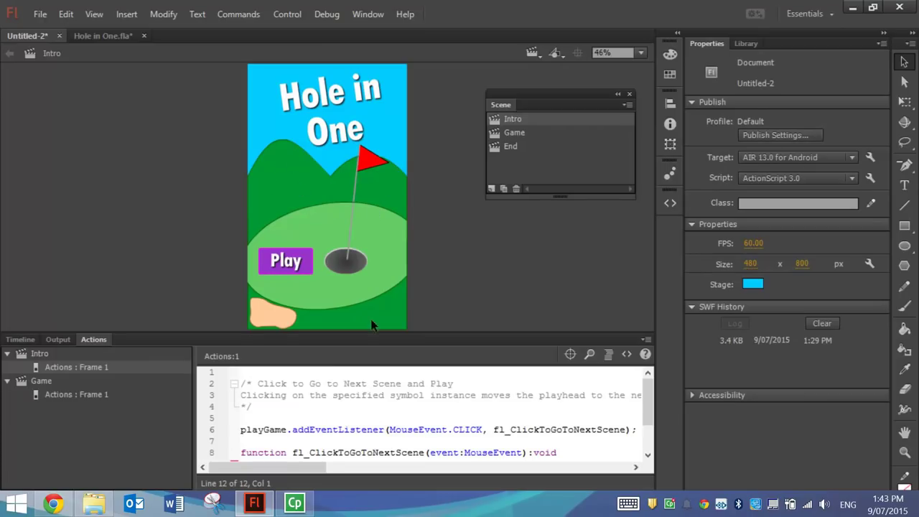
left_click(241, 372)
type("stop();")
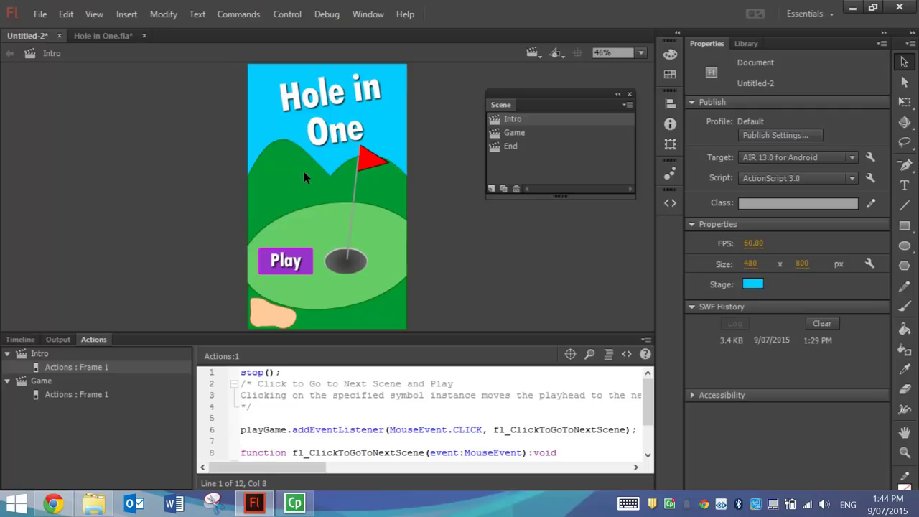
Look through the Game and End scenes and return to the Intro scene.
left_click(514, 133)
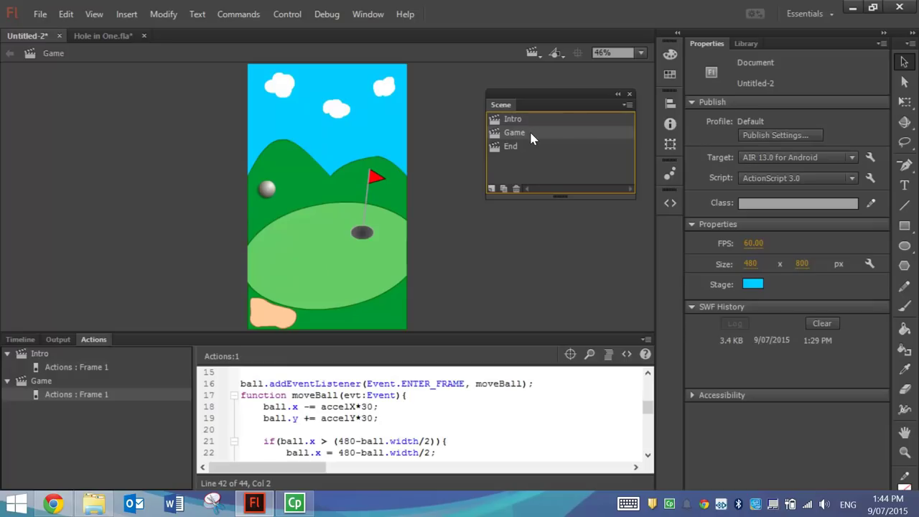
left_click(529, 144)
left_click(518, 135)
left_click(518, 143)
left_click(518, 133)
left_click(512, 117)
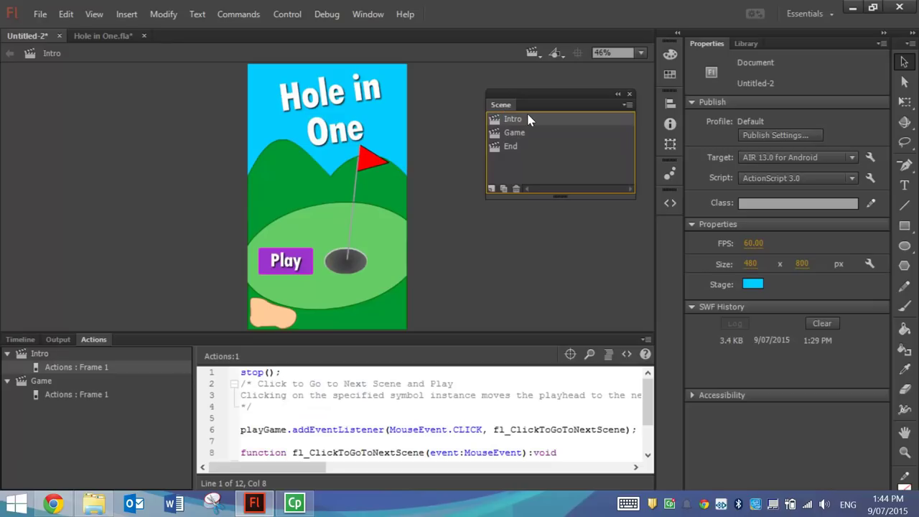
Examine the Intro scene's Actions layer and its script, enlarging the script area to view the code for the Play button.
left_click(23, 342)
left_click(65, 369)
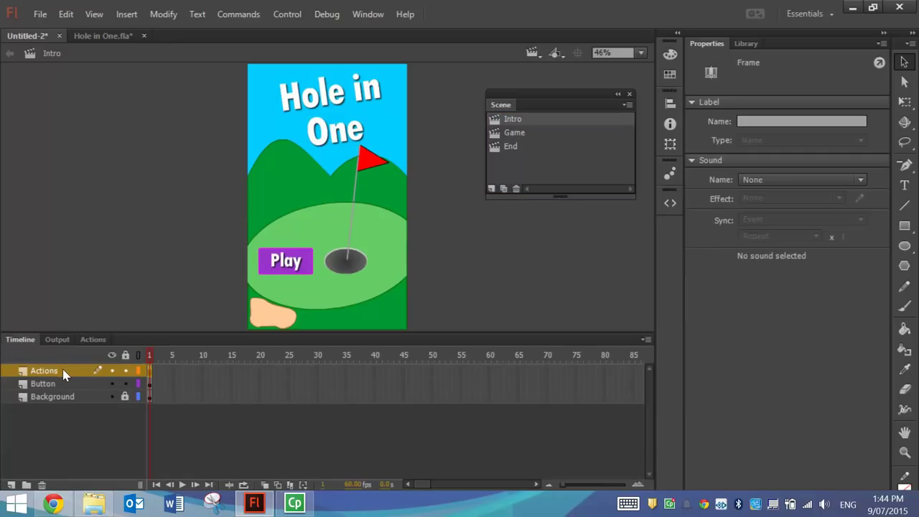
left_click(93, 340)
double_click(251, 371)
left_click_drag(241, 372, 281, 372)
left_click(280, 373)
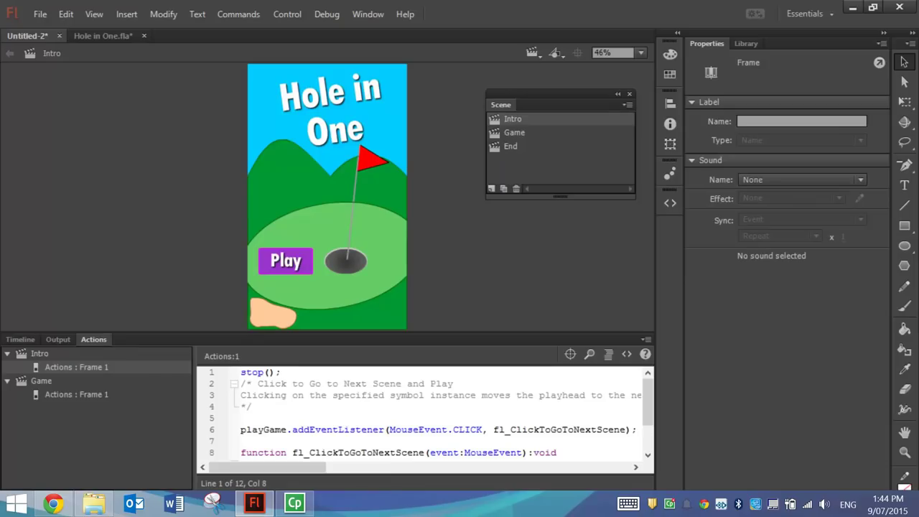
left_click_drag(582, 330, 582, 295)
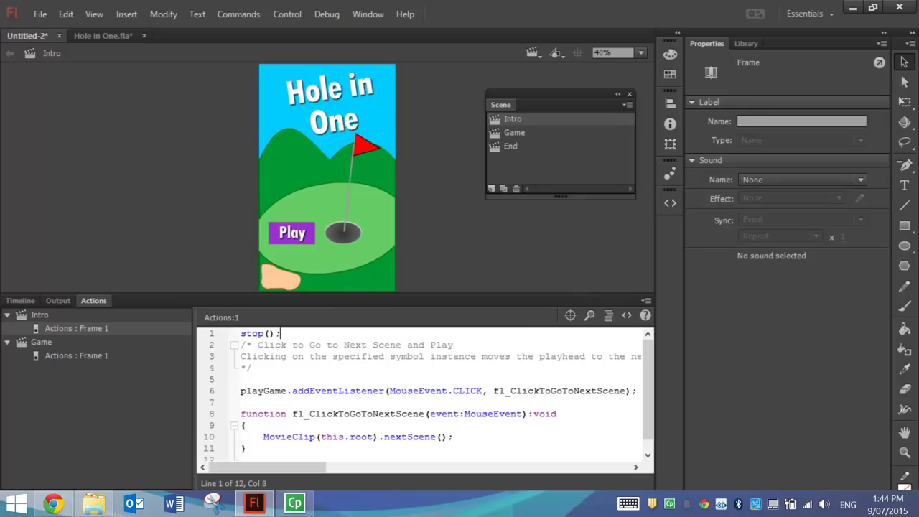
left_click(301, 238)
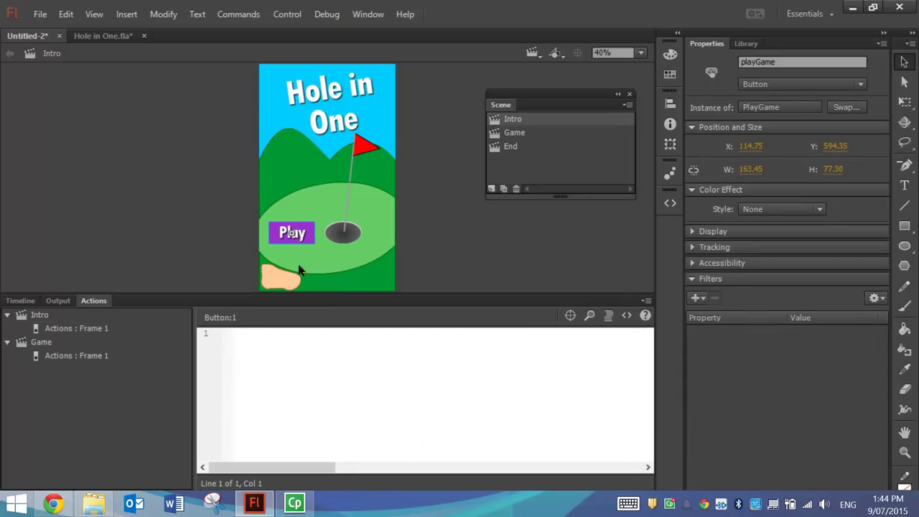
Show the End scene in Untitled-2, and copy the artwork of the End scene's Background layer in Hole in One.fla after unlocking it.
left_click(525, 134)
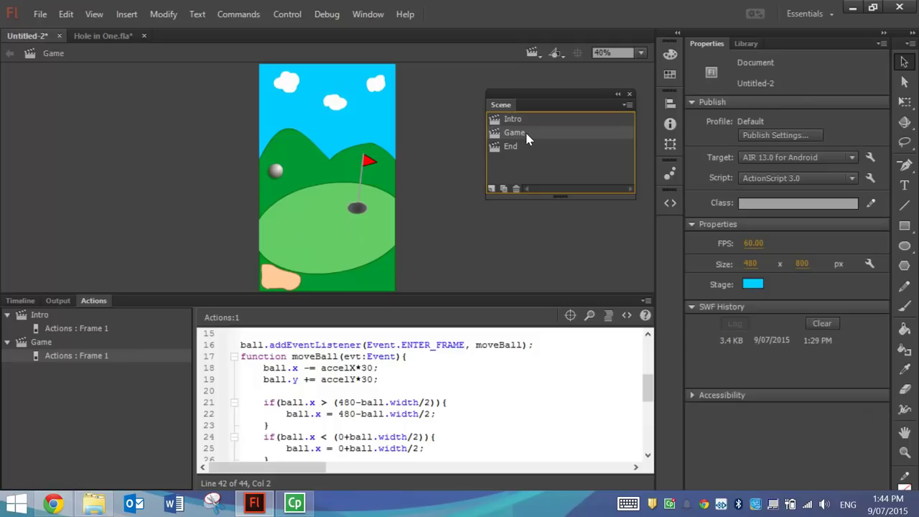
left_click(525, 147)
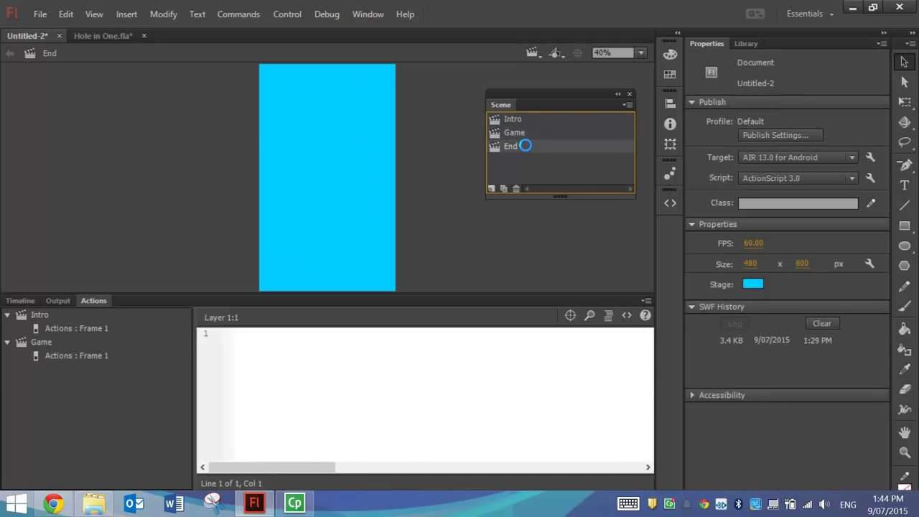
left_click(103, 35)
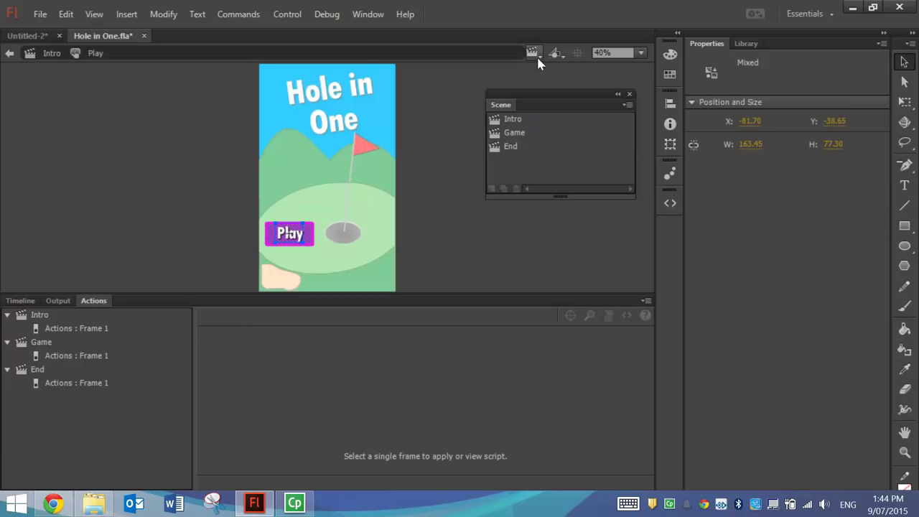
left_click(533, 53)
left_click(552, 90)
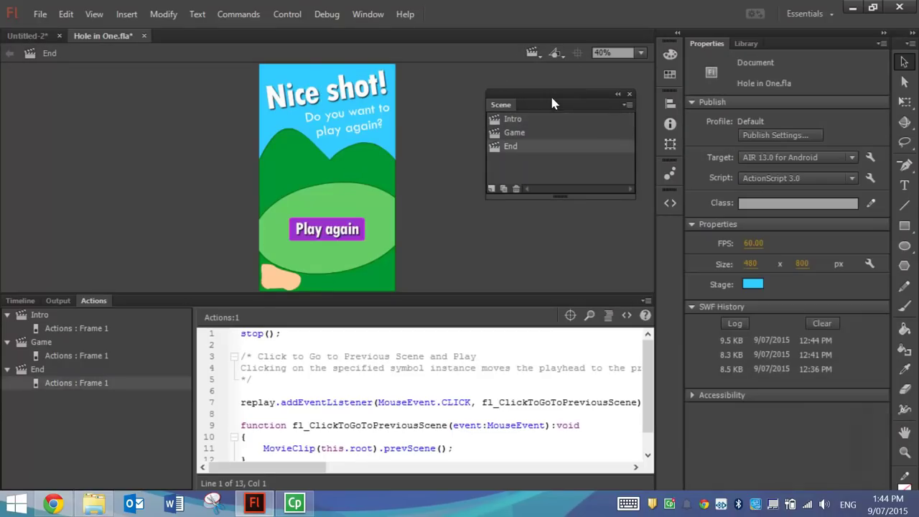
left_click(20, 300)
left_click(63, 358)
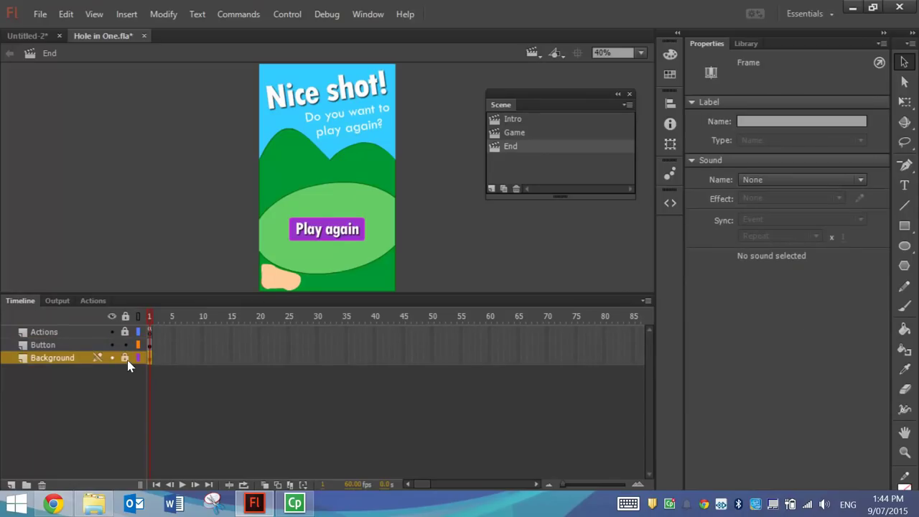
left_click(80, 359)
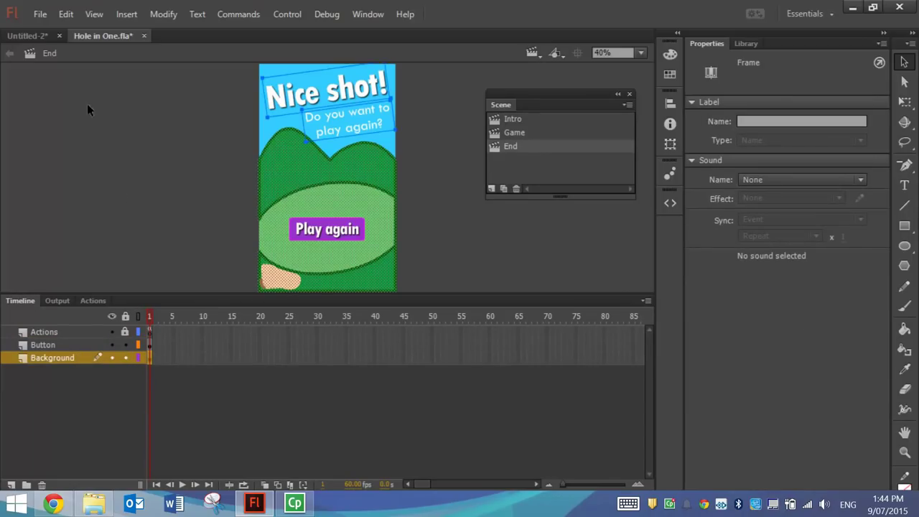
Paste the copied background artwork in place on the End scene of Untitled-2.
left_click(33, 40)
right_click(225, 111)
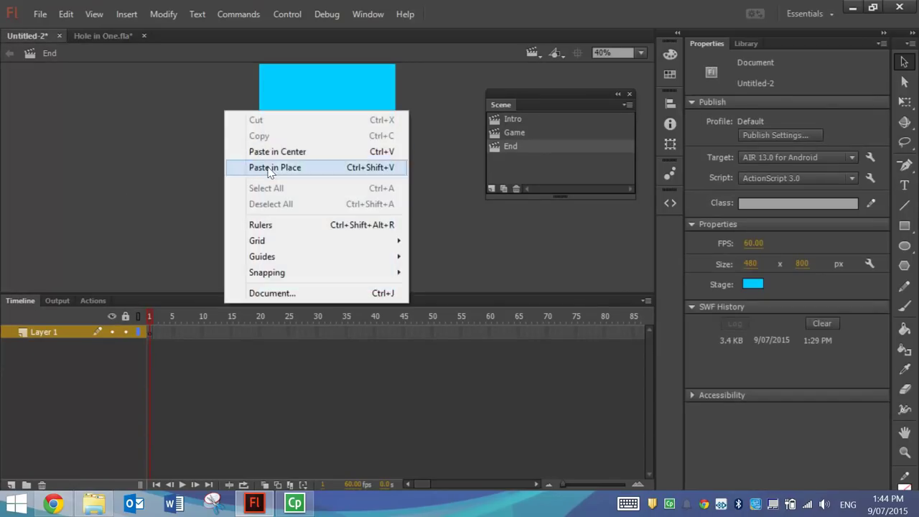
left_click(266, 185)
left_click(443, 106)
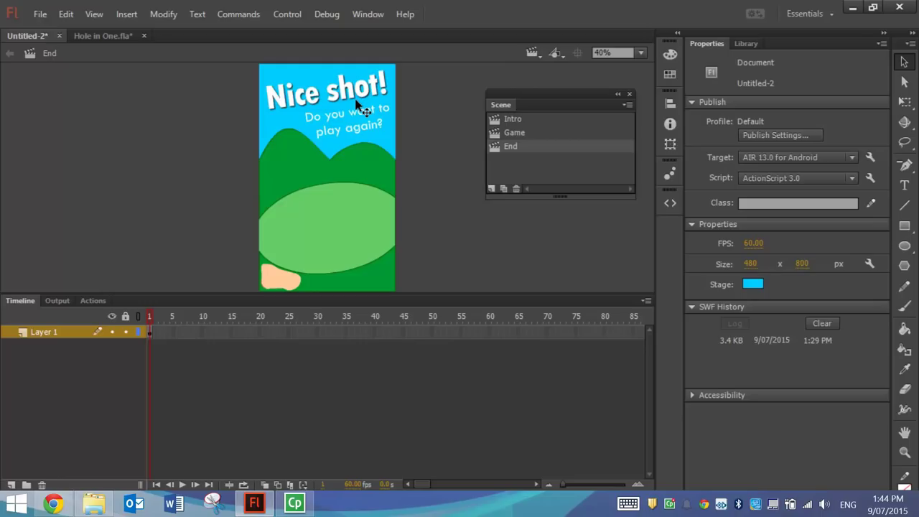
Rename Layer 1 of the End scene as Background.
double_click(42, 331)
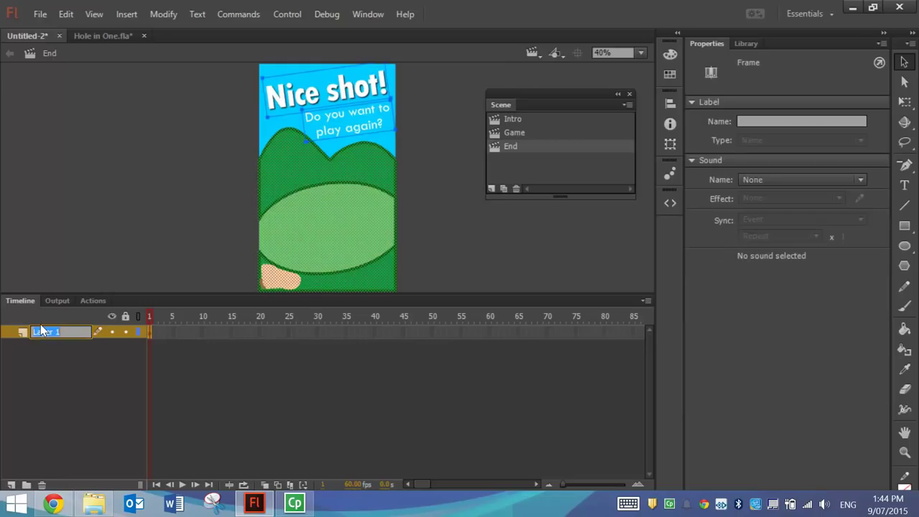
type("Background")
key("Return")
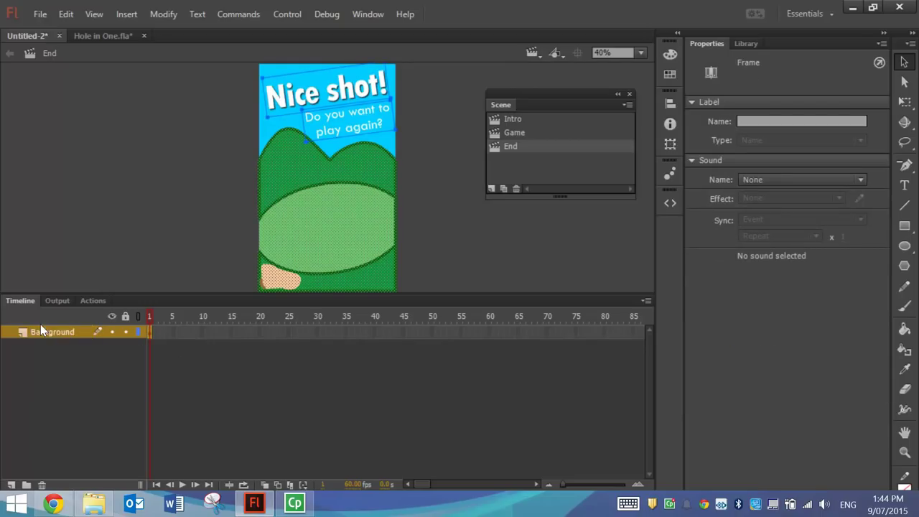
Lock the End scene's Background layer and add a new layer named Button above it.
left_click(126, 333)
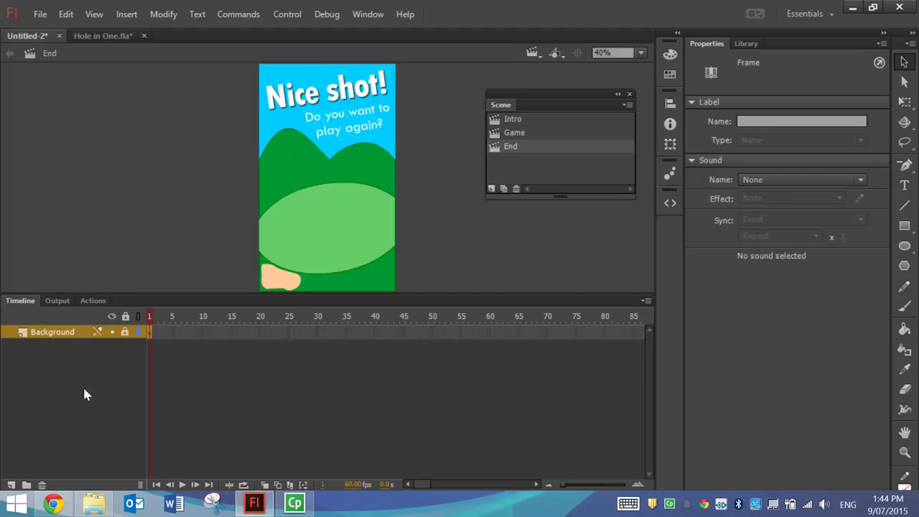
left_click(11, 485)
double_click(51, 332)
type("Button")
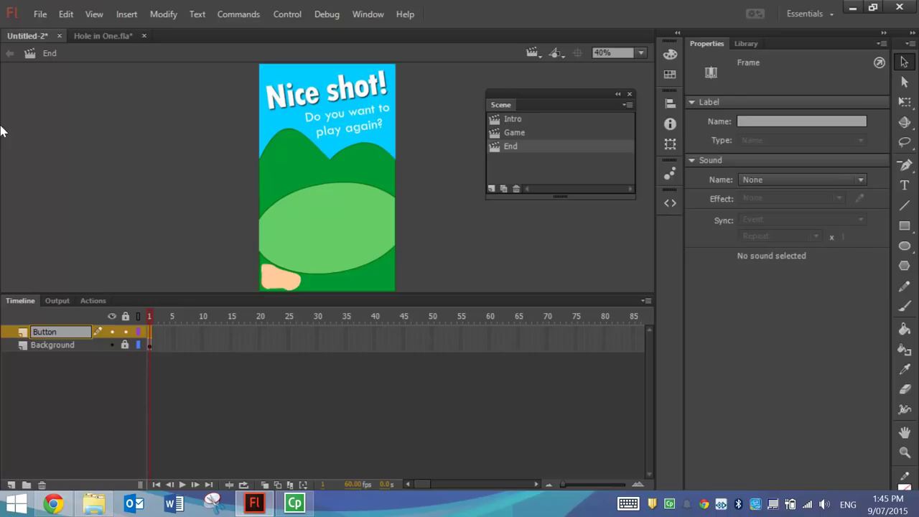
Copy the Play again button artwork from Hole in One.fla into Untitled-2's Button layer and place it on the light green oval.
left_click(104, 36)
left_click(199, 237)
double_click(316, 230)
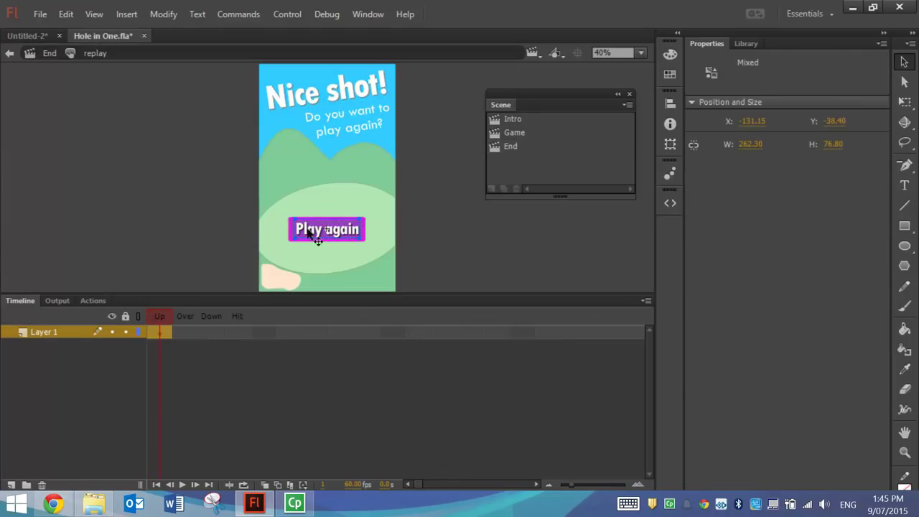
left_click(32, 35)
right_click(196, 173)
left_click(236, 207)
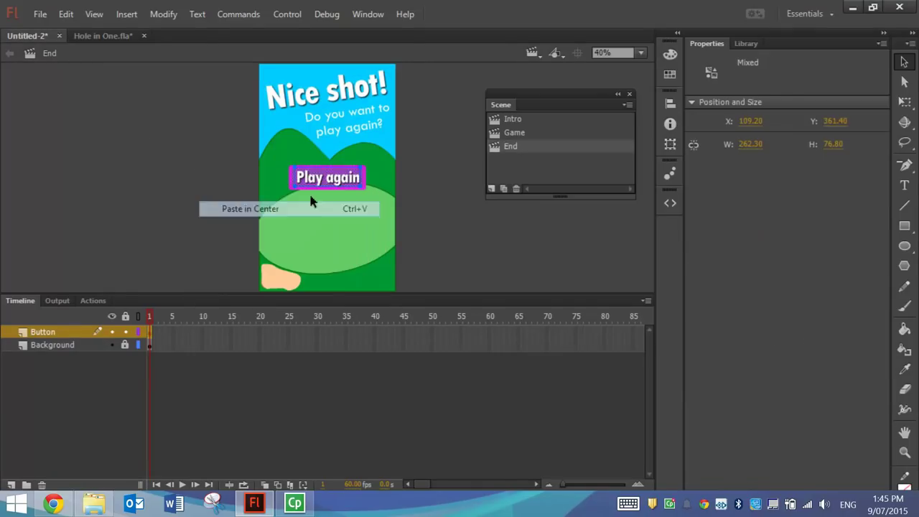
left_click_drag(332, 185, 335, 232)
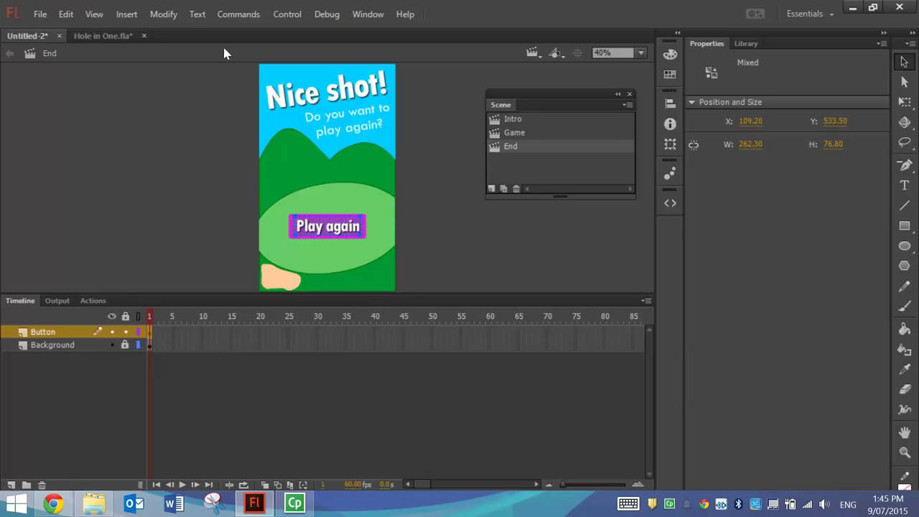
Convert the Play again artwork to a Button symbol named Replay and give its instance the name replay.
left_click(171, 16)
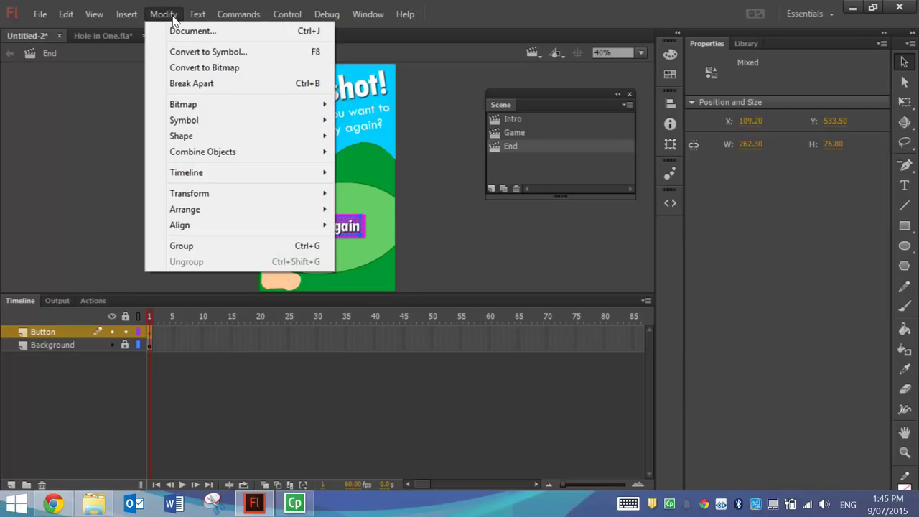
left_click(205, 53)
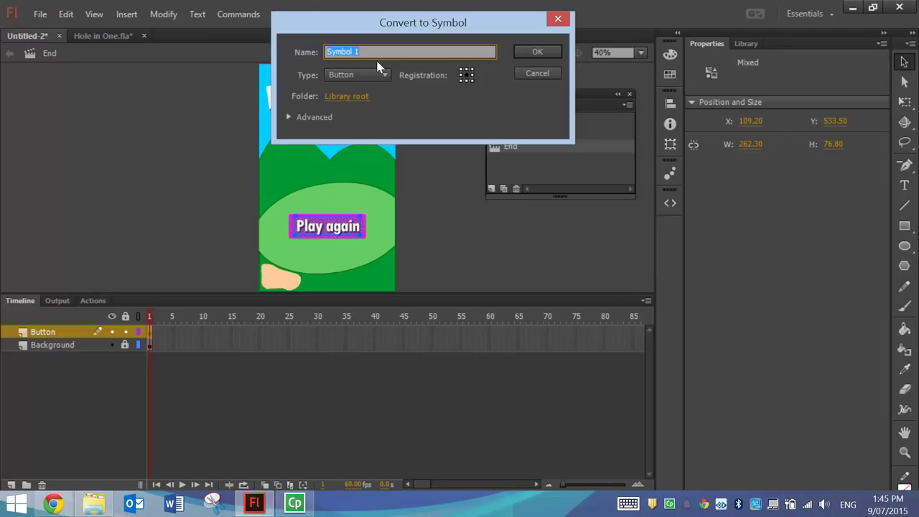
type("Replay")
left_click(378, 75)
left_click(387, 106)
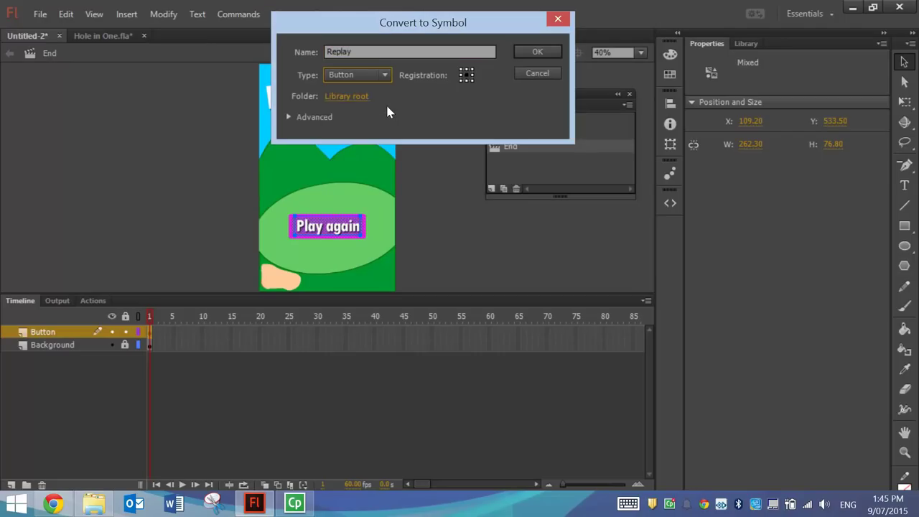
left_click(537, 52)
left_click(769, 62)
type("replay")
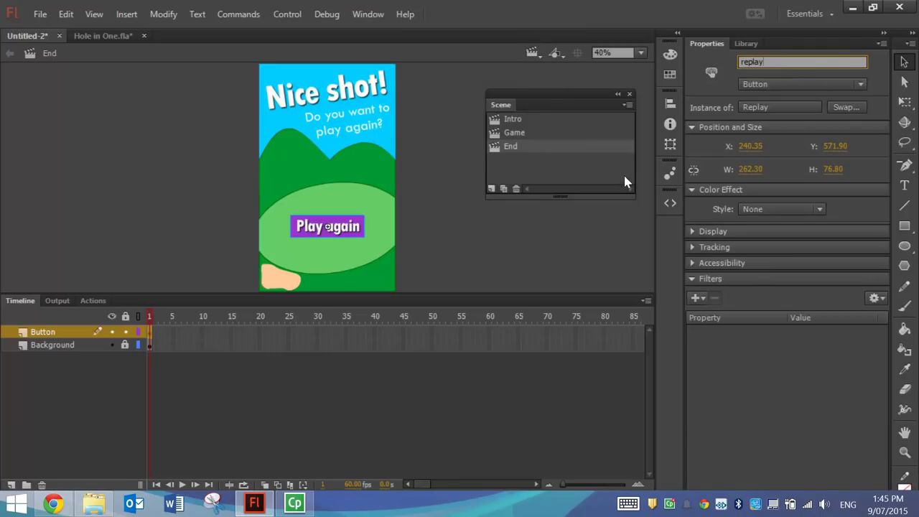
Apply the Click to Go to Previous Scene and Play code snippet to the replay button.
left_click(355, 230)
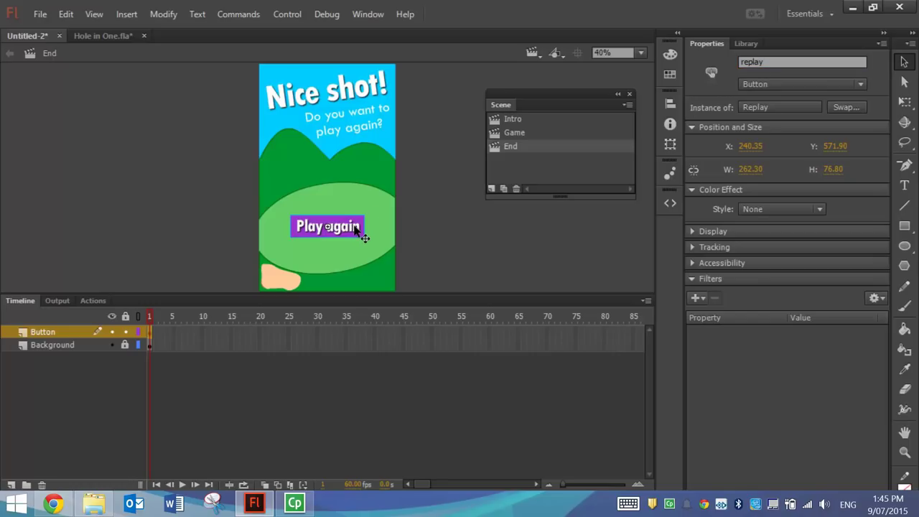
left_click(669, 203)
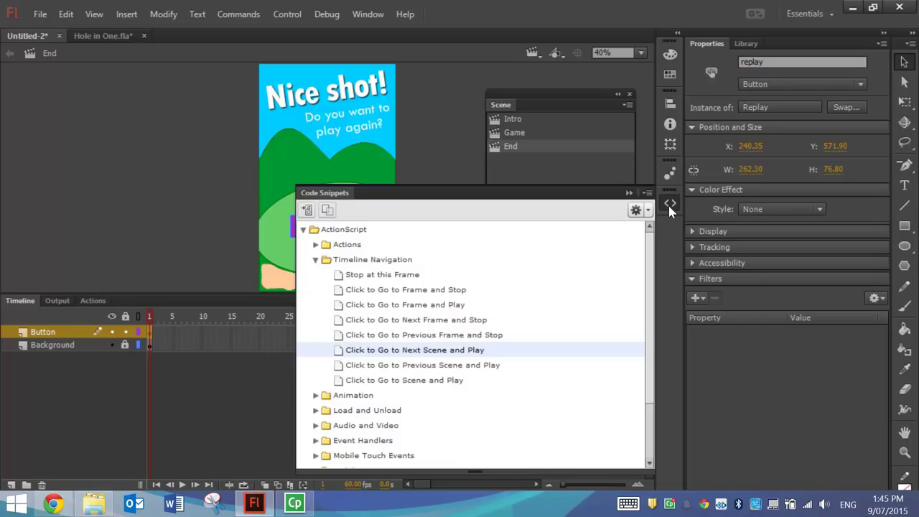
left_click(369, 366)
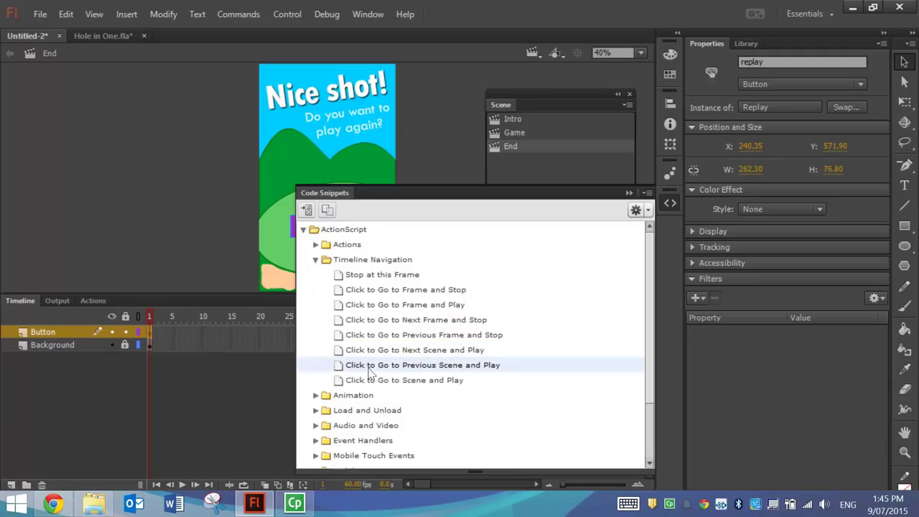
double_click(495, 371)
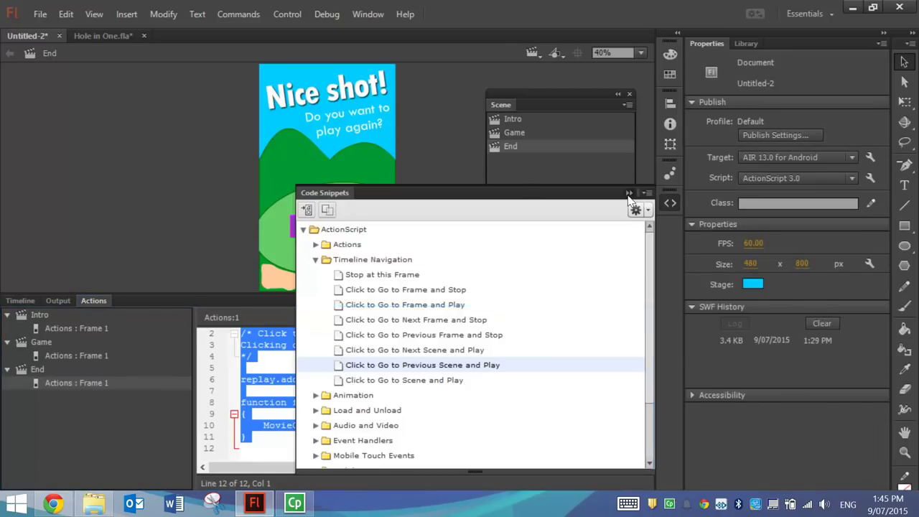
left_click(352, 416)
Add a stop(); command at the start of the End scene's frame script.
left_click_drag(242, 448, 241, 379)
left_click(295, 402)
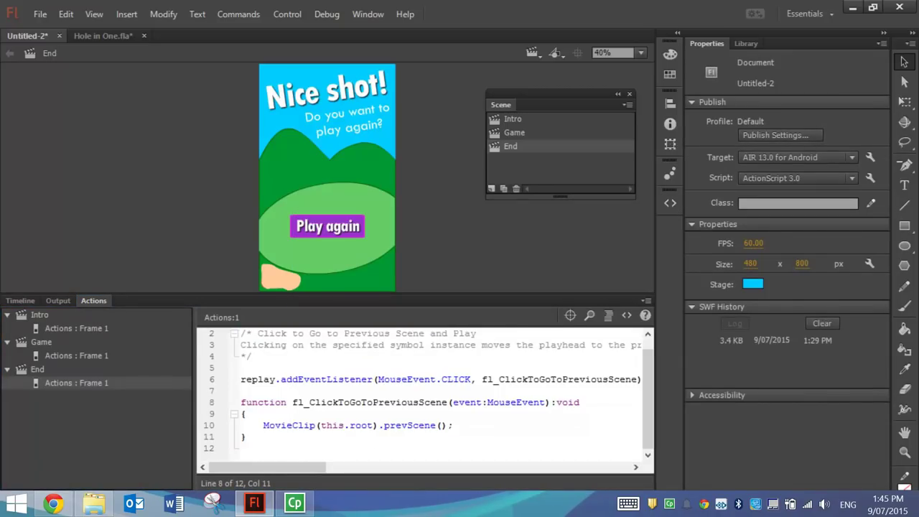
scroll(295, 403, "up", 1)
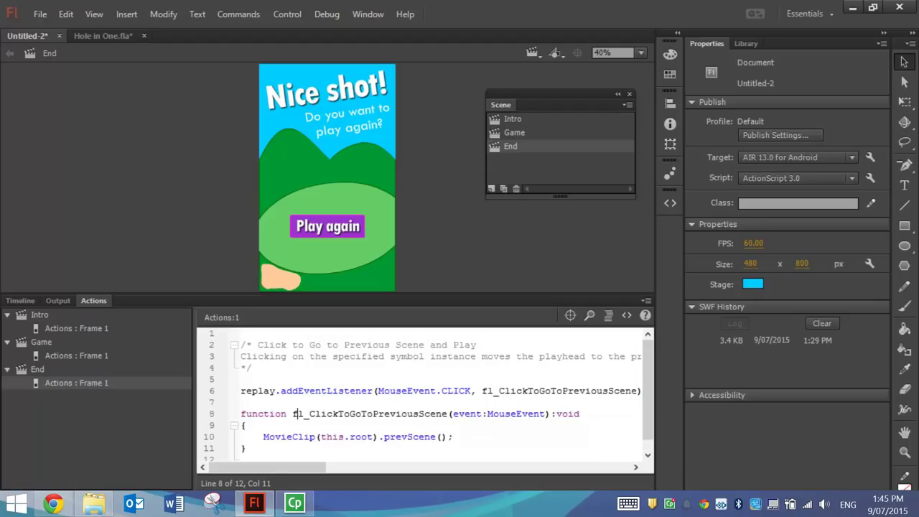
type("stop();")
Test the movie from the Intro scene, starting the game with Play and tilting the simulated phone to roll the ball.
left_click(502, 134)
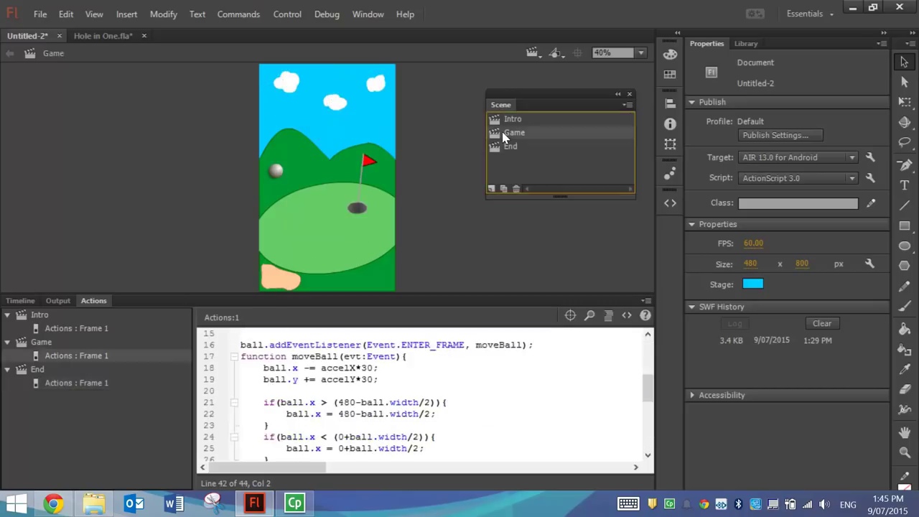
left_click(520, 120)
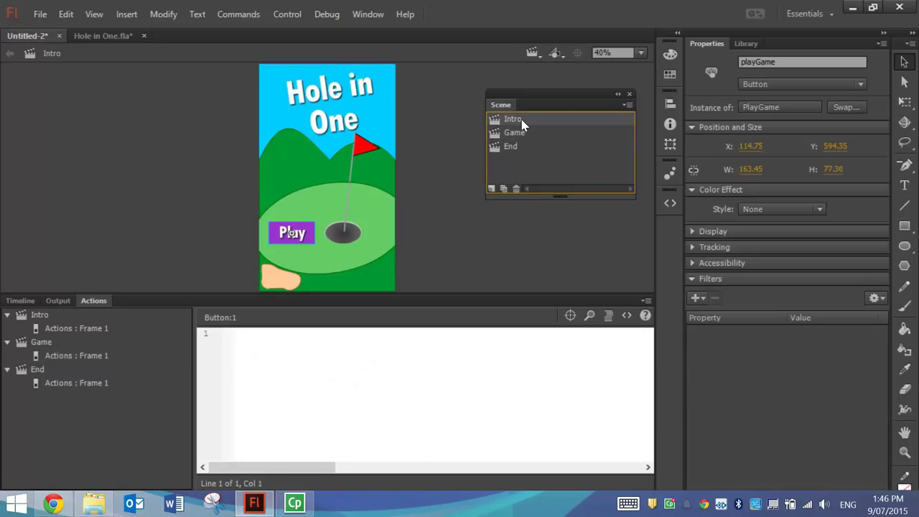
left_click(448, 143)
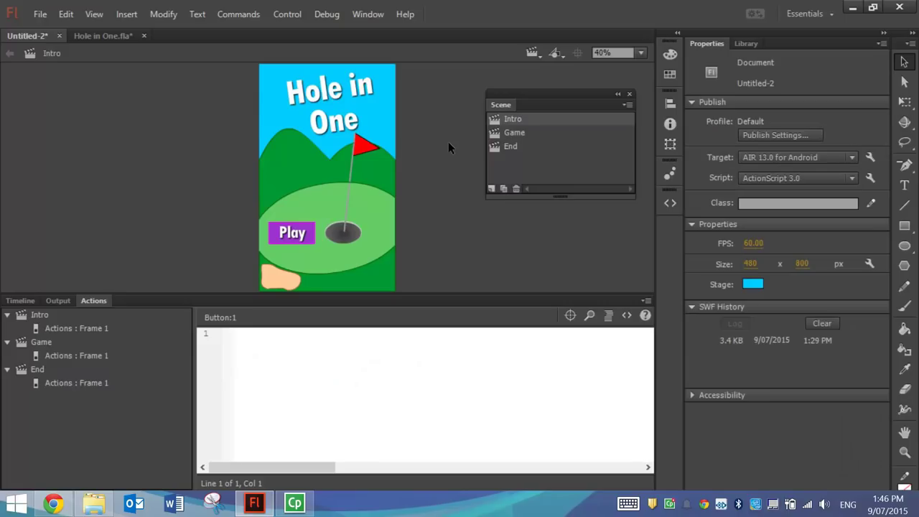
key("ctrl+Return")
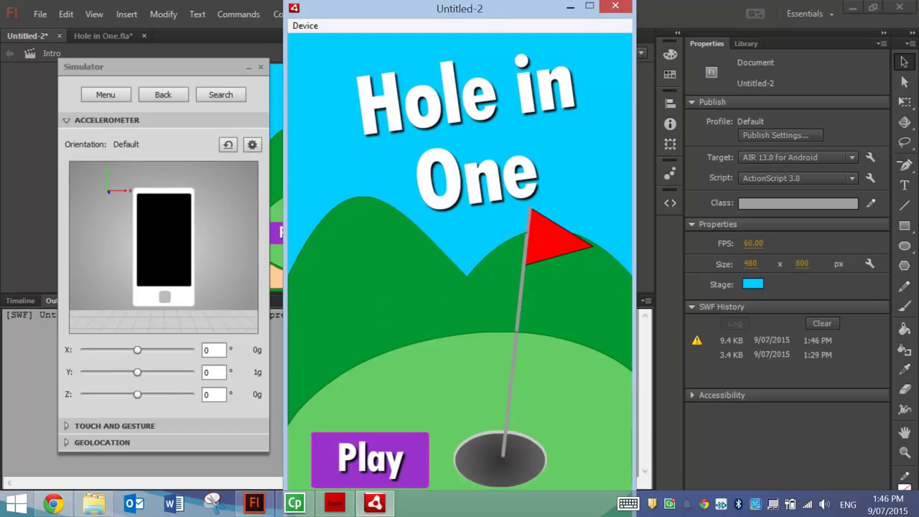
left_click(406, 460)
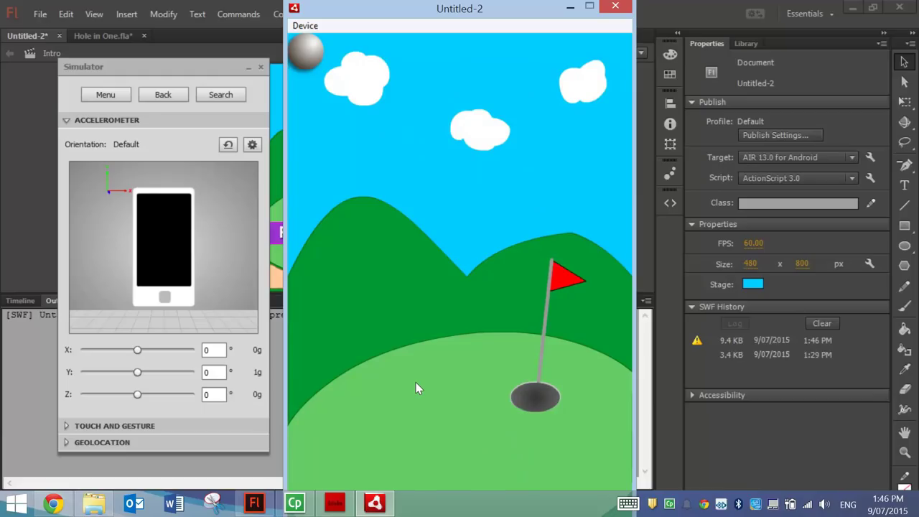
left_click_drag(180, 283, 171, 244)
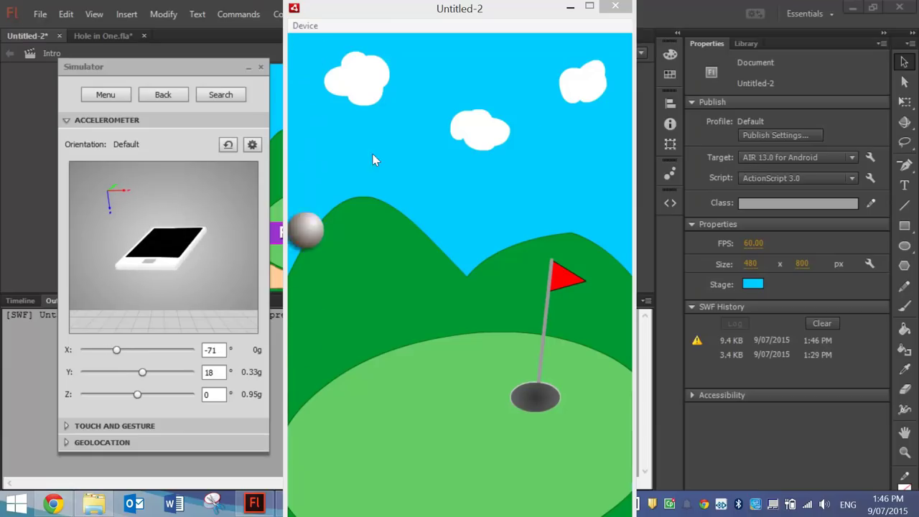
left_click(612, 7)
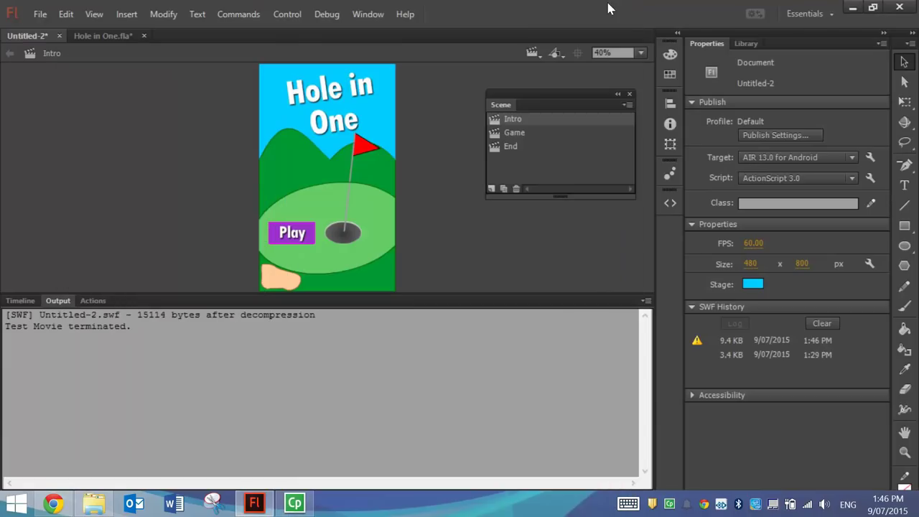
Show a shorter timeline below an enlarged stage area and save the document to the Desktop as Hole In One.
left_click(20, 301)
left_click_drag(240, 296, 258, 381)
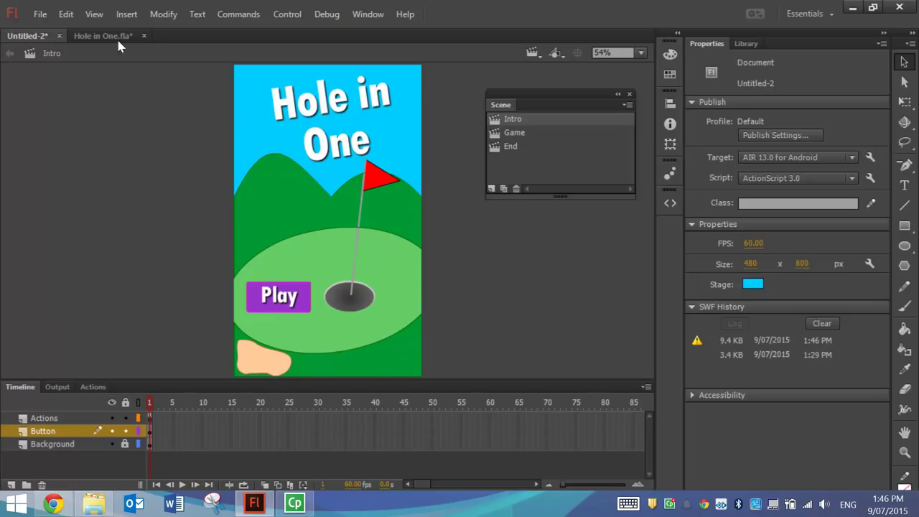
left_click(40, 14)
left_click(87, 165)
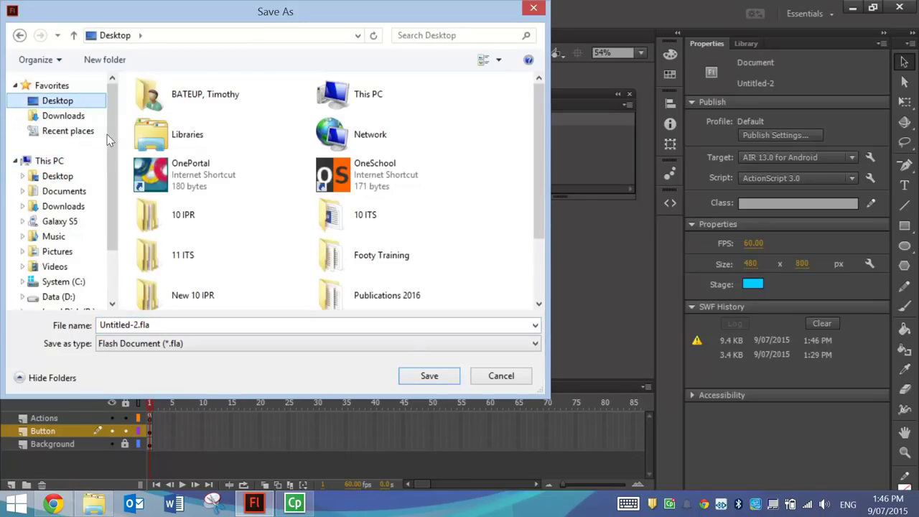
left_click(215, 325)
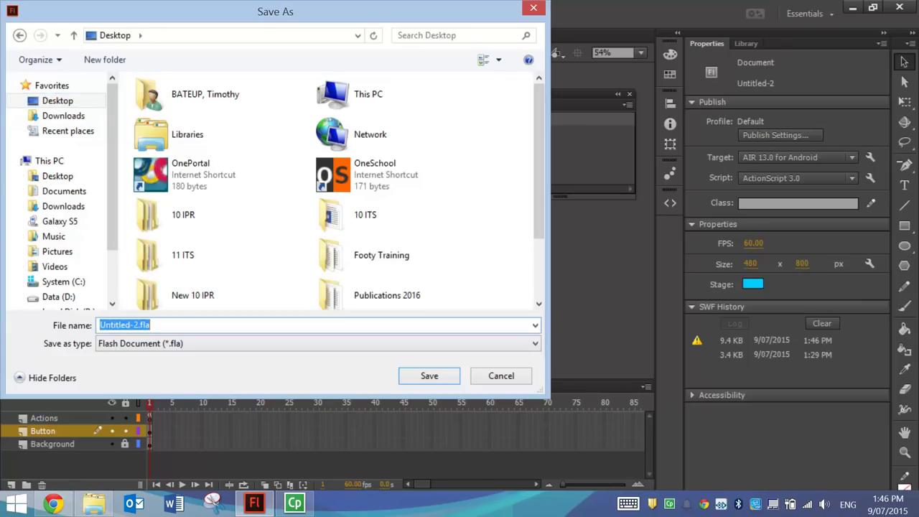
type("Hole In One")
key("Return")
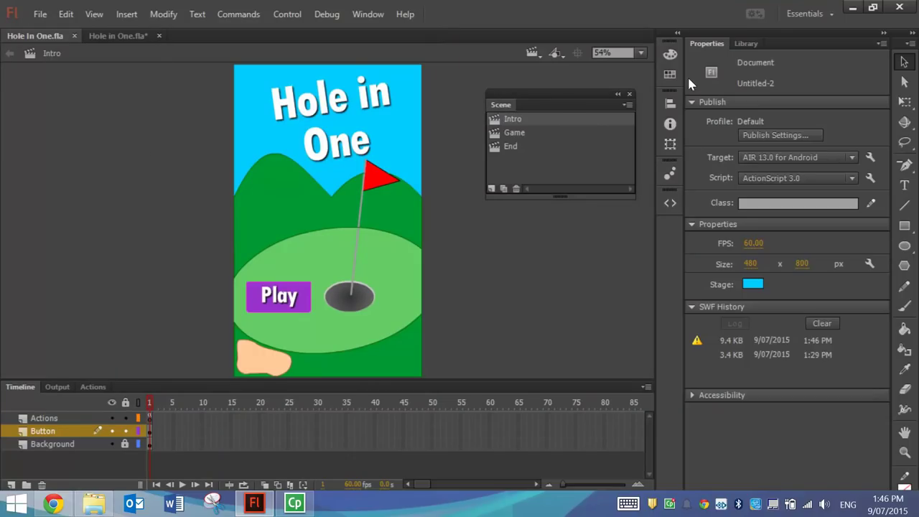
Open the document's publish settings and check the SWF output file name and target player.
left_click(758, 136)
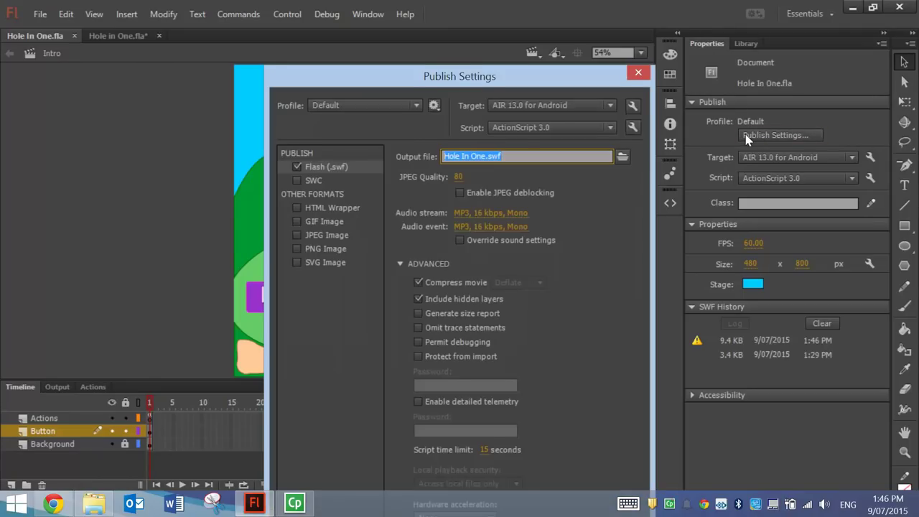
left_click(473, 94)
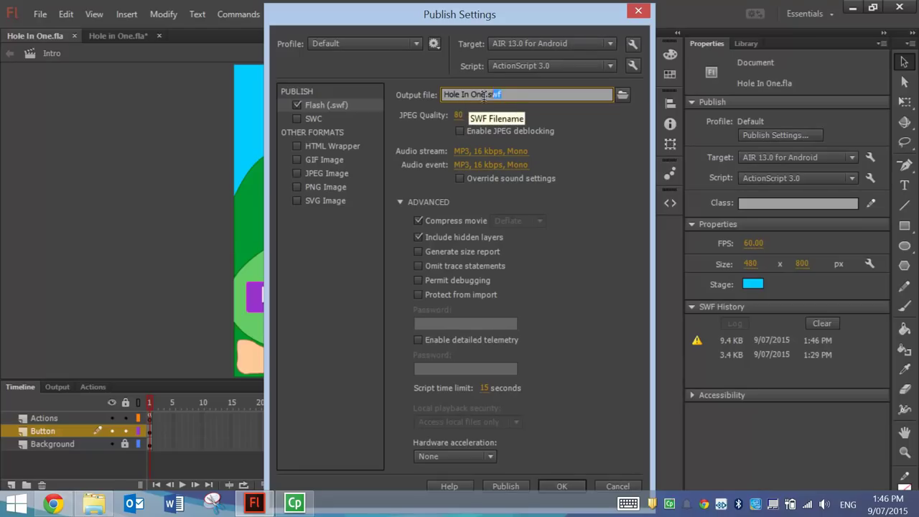
left_click(535, 98)
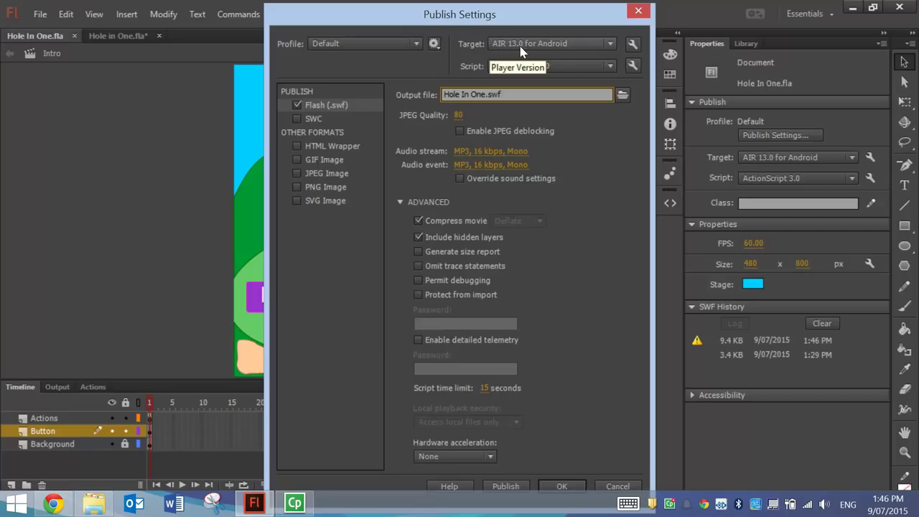
Review the output file, app name and app ID in the AIR for Android settings, and turn on full screen.
left_click(631, 46)
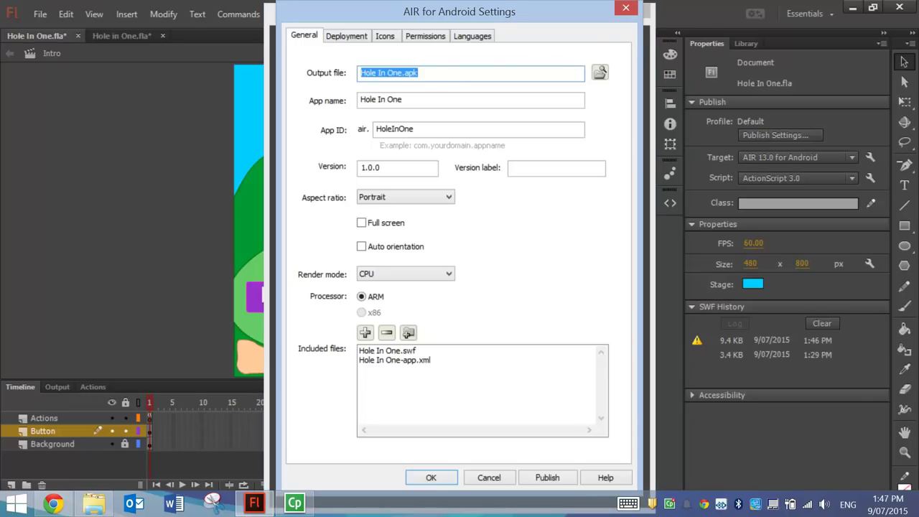
left_click(445, 74)
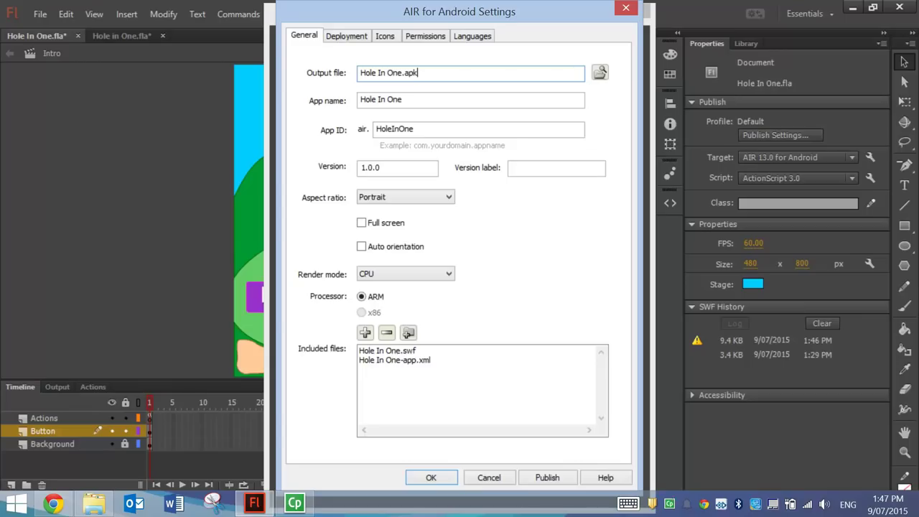
left_click(403, 100)
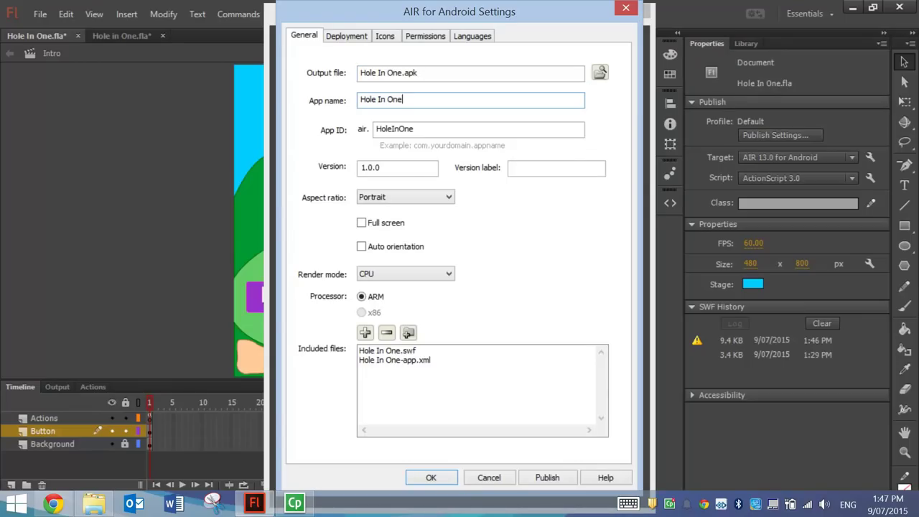
left_click(415, 129)
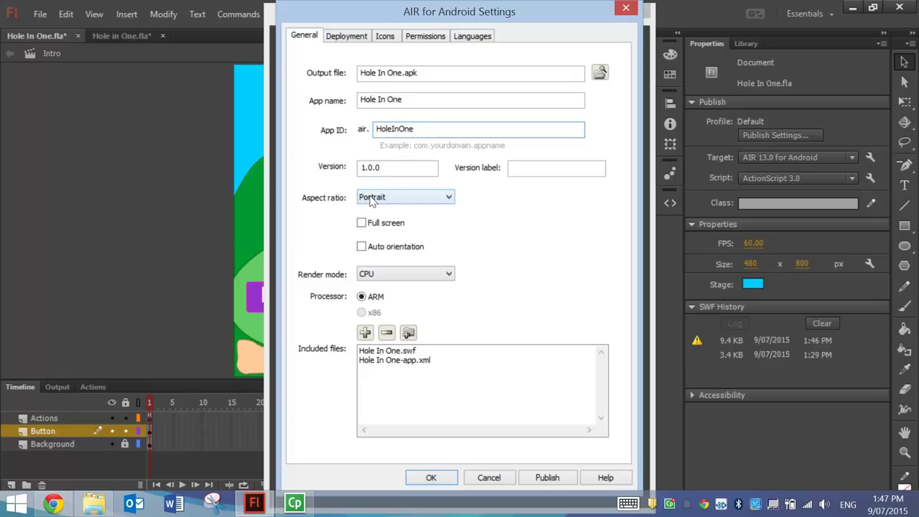
left_click(382, 226)
Enter the signing certificate's password, remembered for this session, and set the AIR runtime to be embedded with the application.
left_click(349, 36)
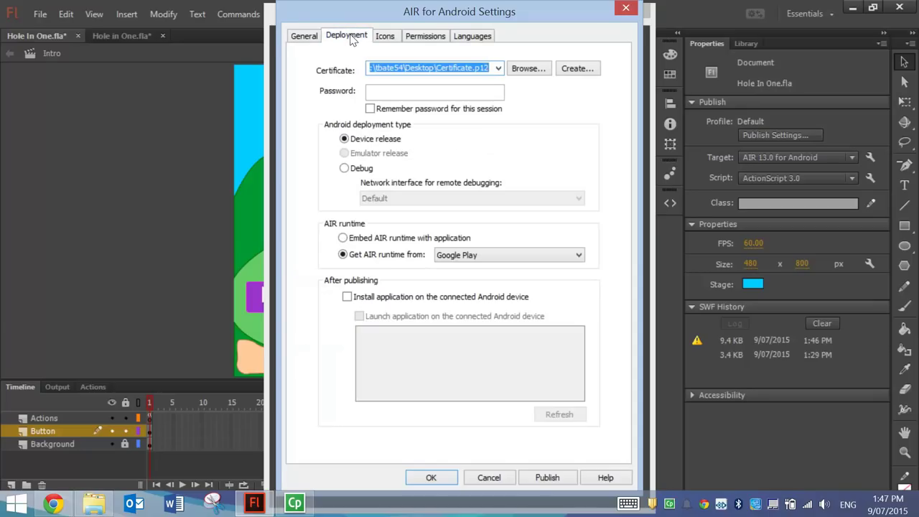
left_click(414, 67)
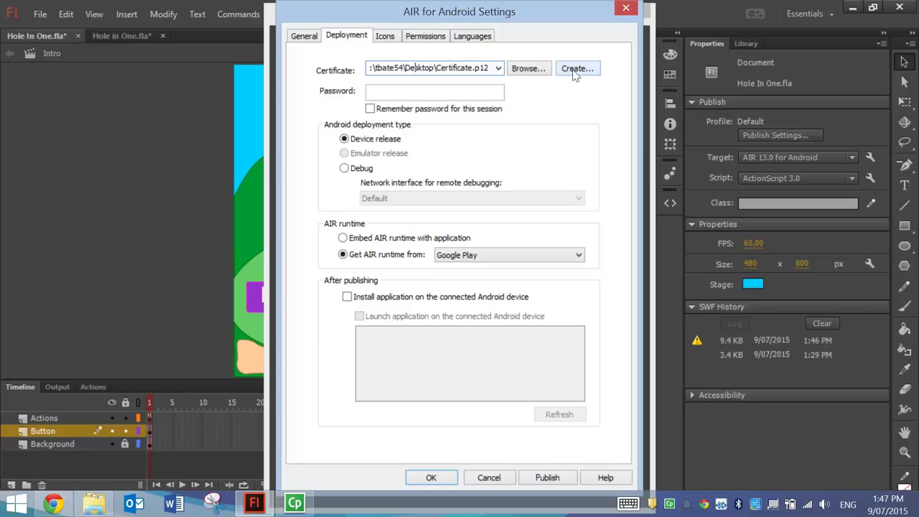
left_click(465, 110)
left_click(455, 95)
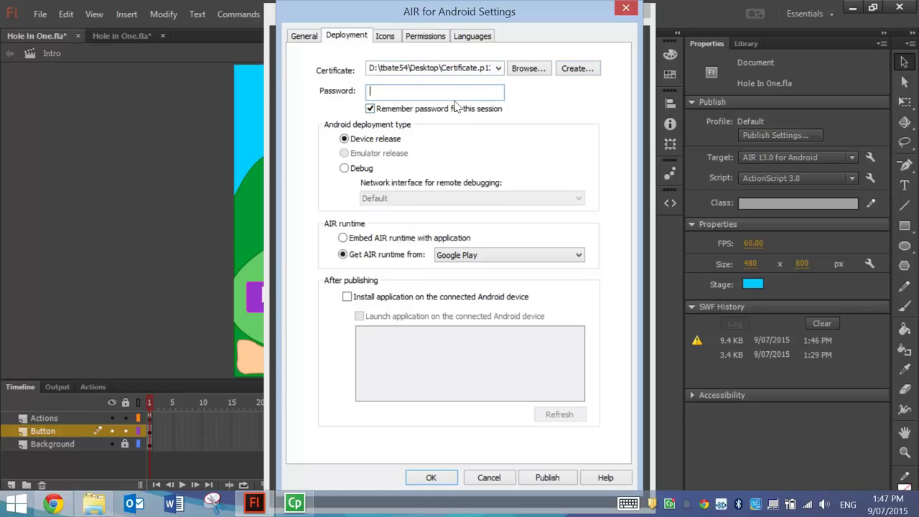
type("****")
left_click(355, 242)
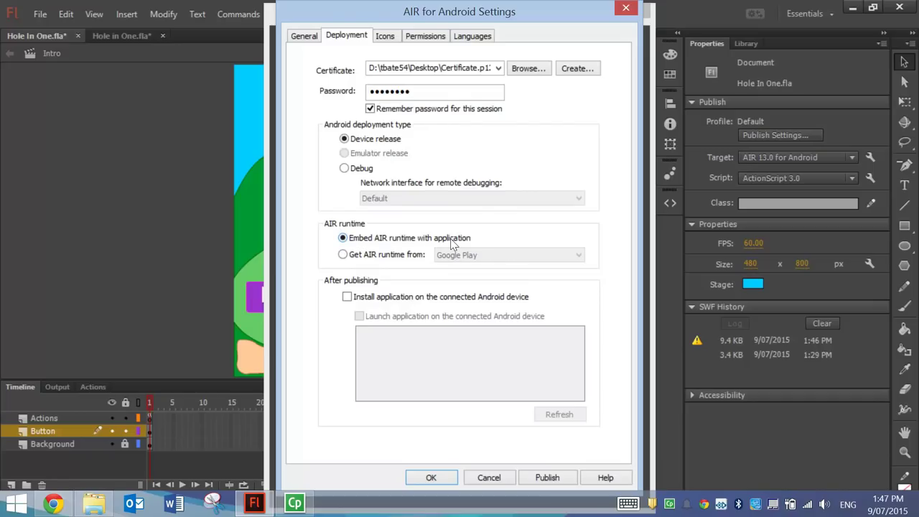
Review the icon sizes from 36x36 to 96x96, the permissions and the supported languages in the AIR for Android settings.
left_click(393, 42)
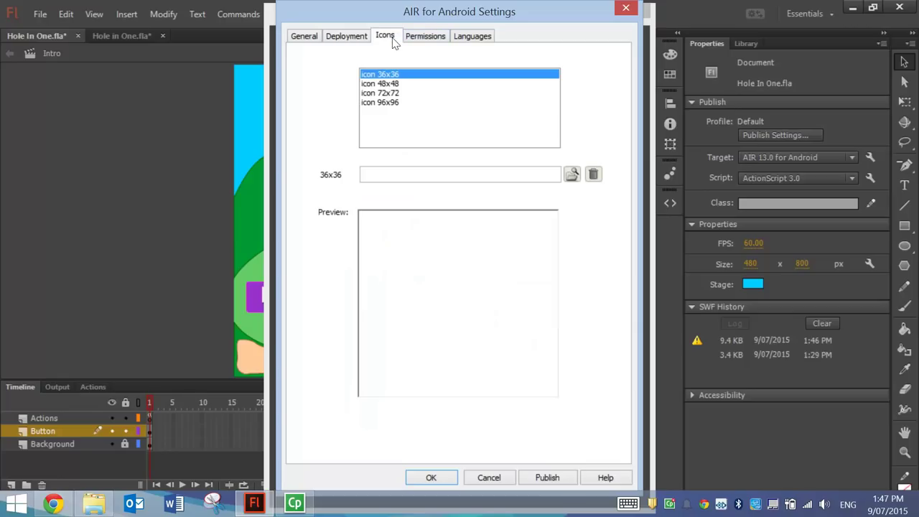
left_click(397, 85)
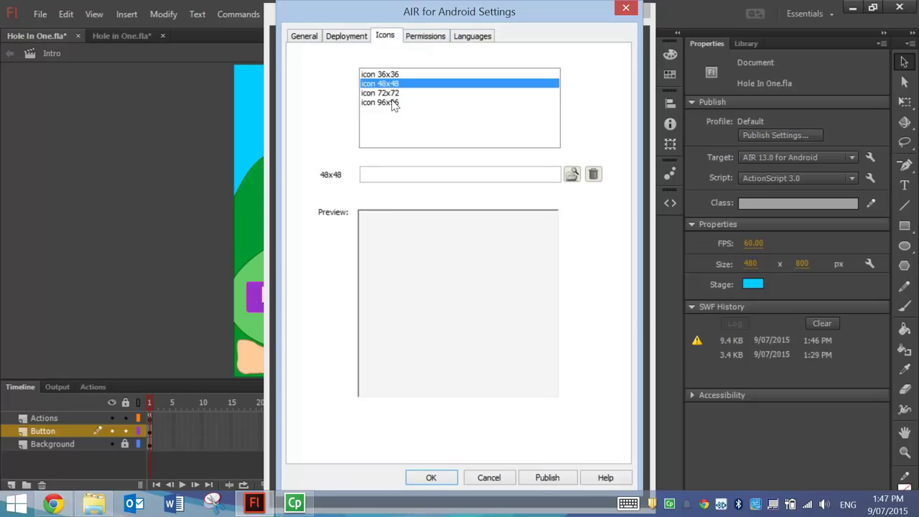
left_click(395, 94)
left_click(393, 104)
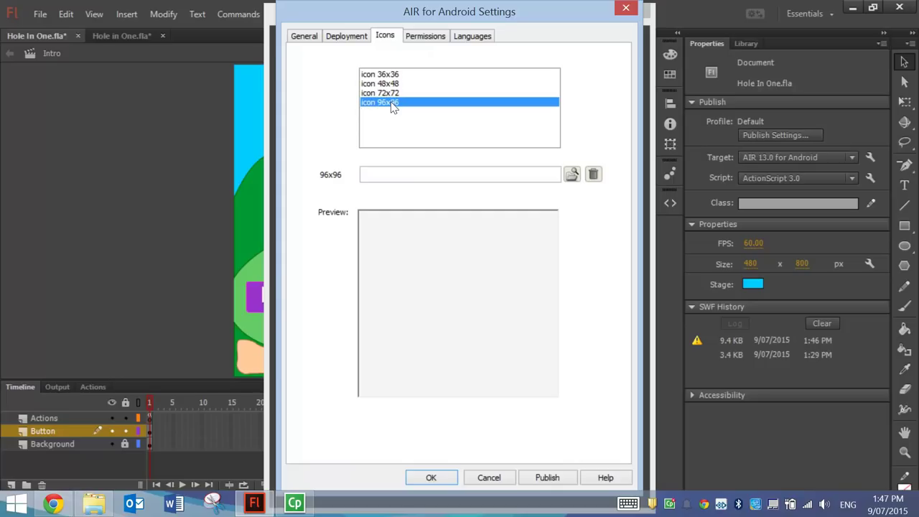
left_click(393, 93)
left_click(394, 84)
left_click(396, 75)
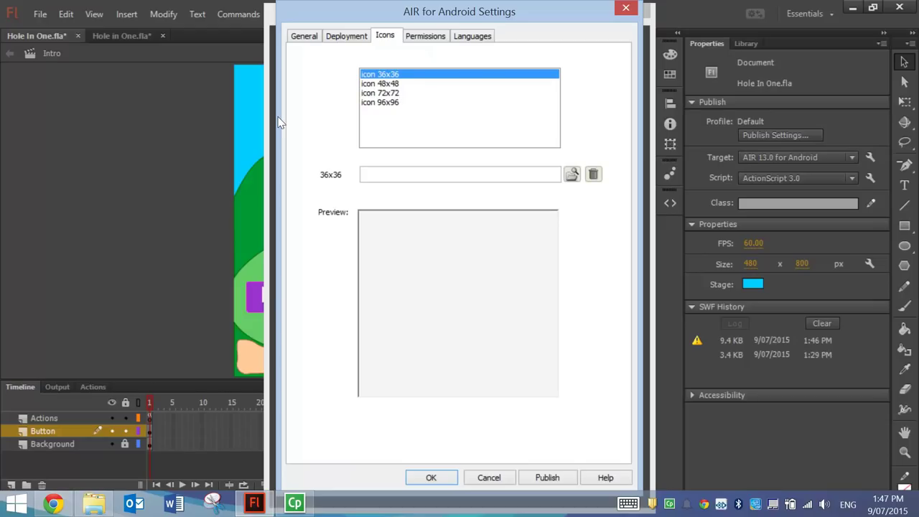
left_click(429, 35)
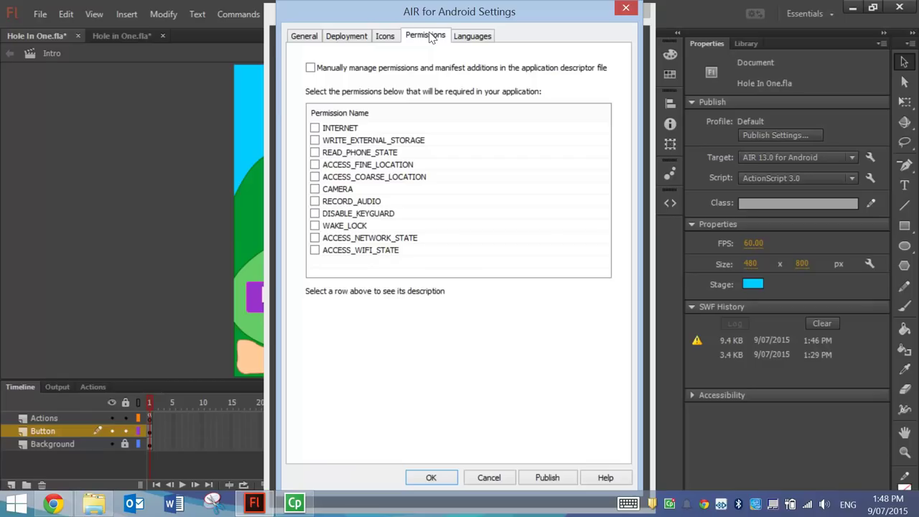
left_click(468, 36)
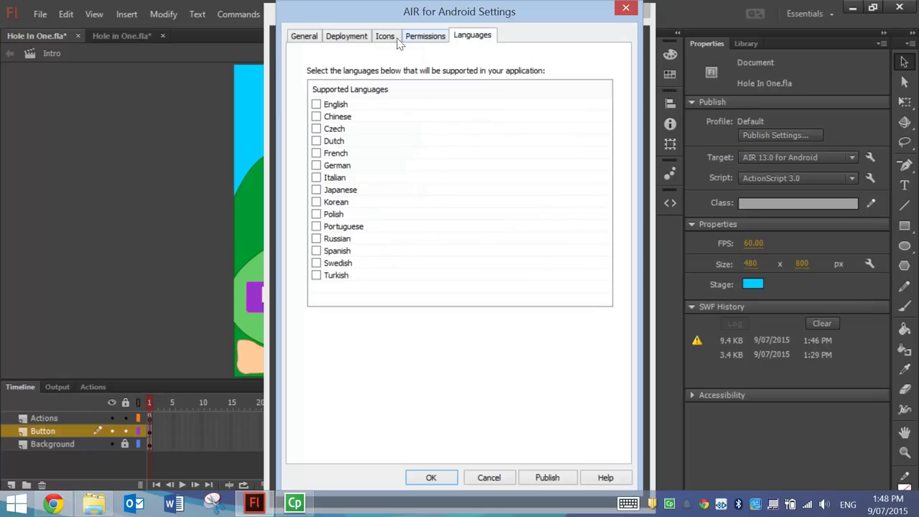
Accept the AIR for Android and publish settings, and publish the document as an APK.
left_click(302, 39)
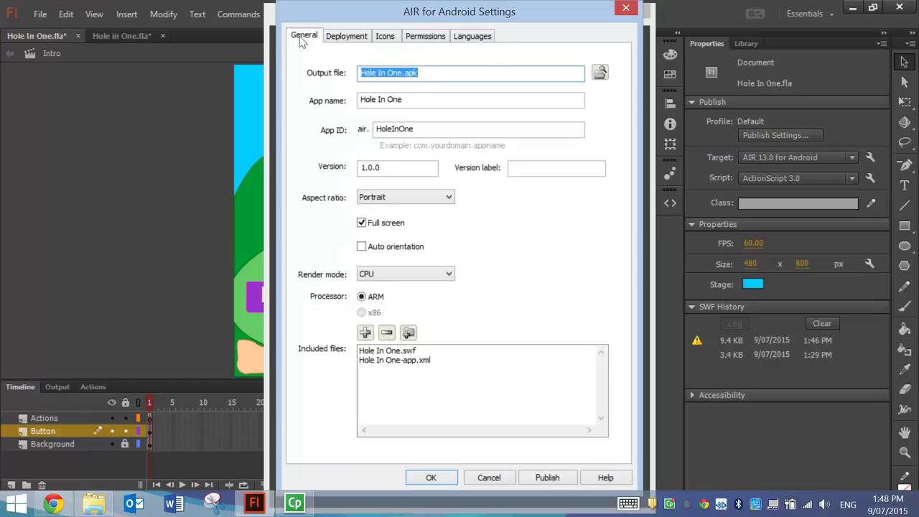
left_click(432, 477)
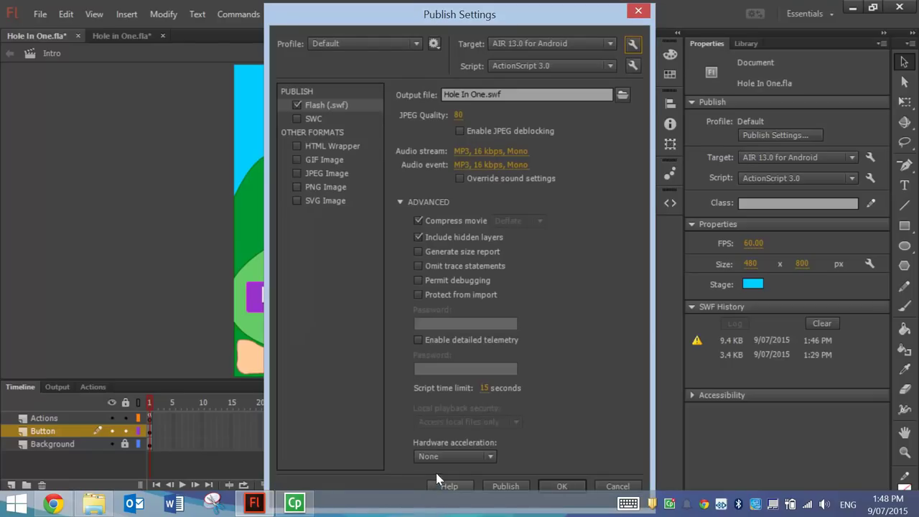
left_click(561, 486)
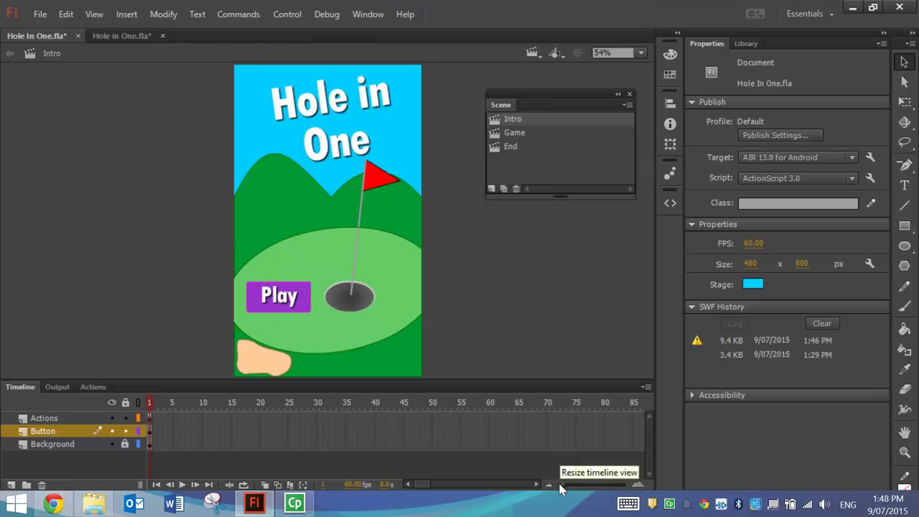
left_click(41, 14)
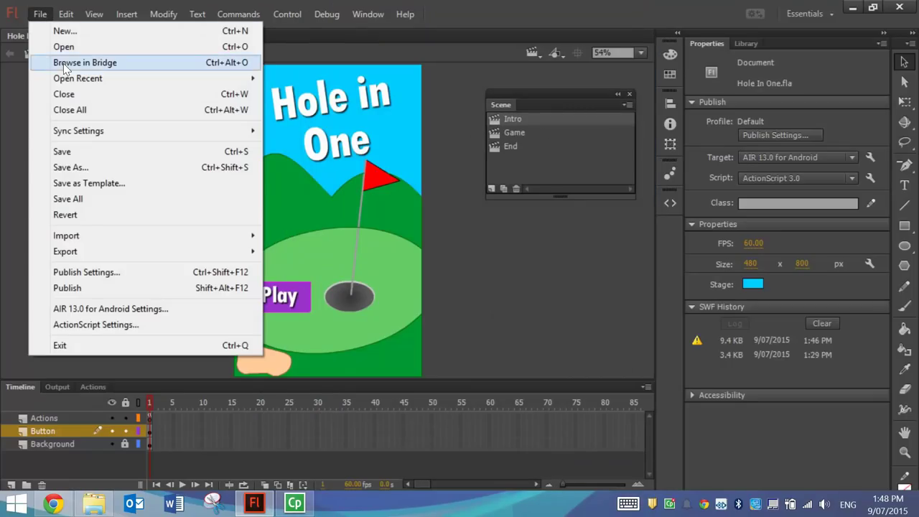
left_click(152, 289)
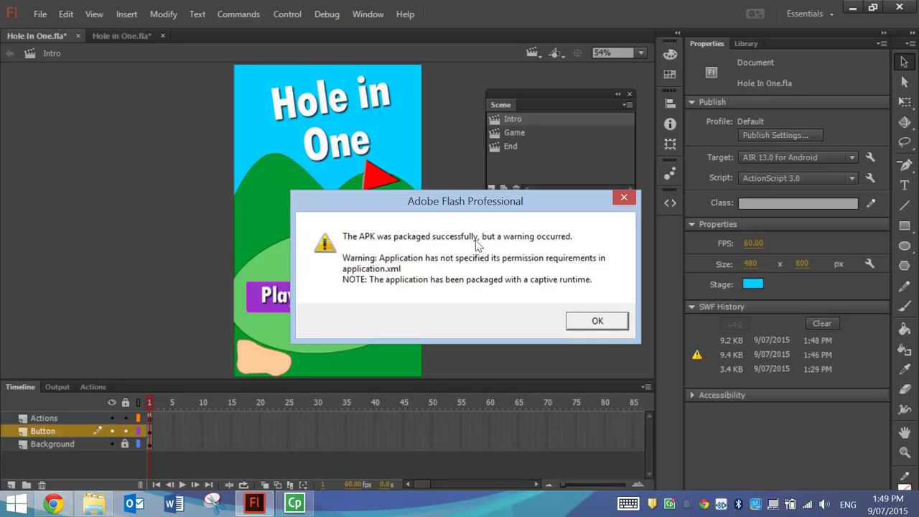
left_click(599, 322)
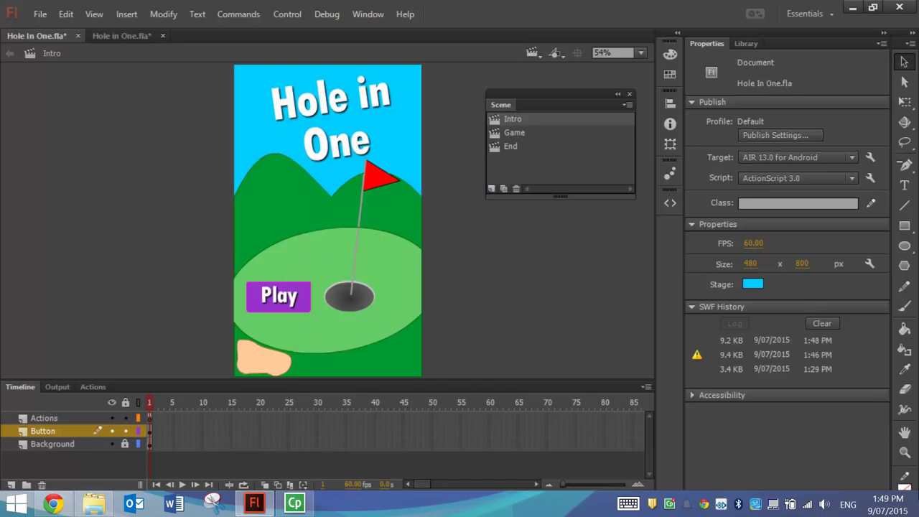
Show the Windows desktop and copy the published Hole In One.apk file.
key("super+d")
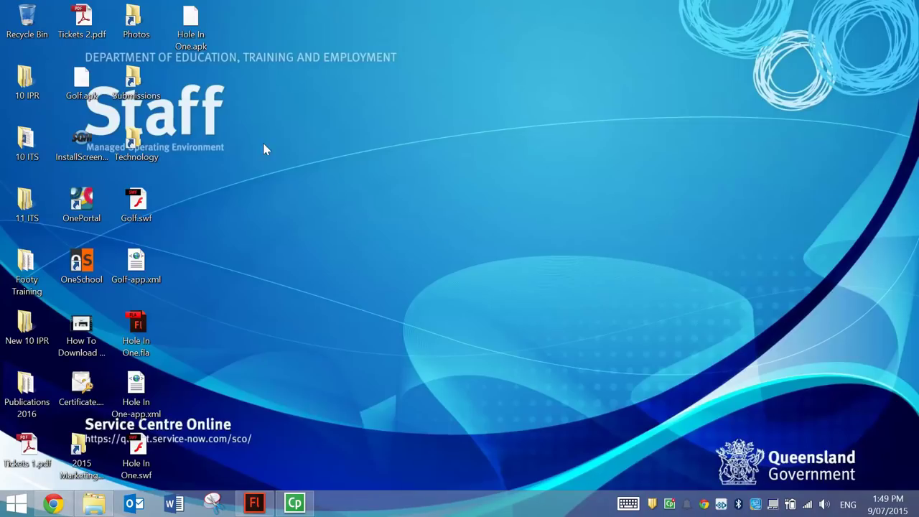
left_click(208, 20)
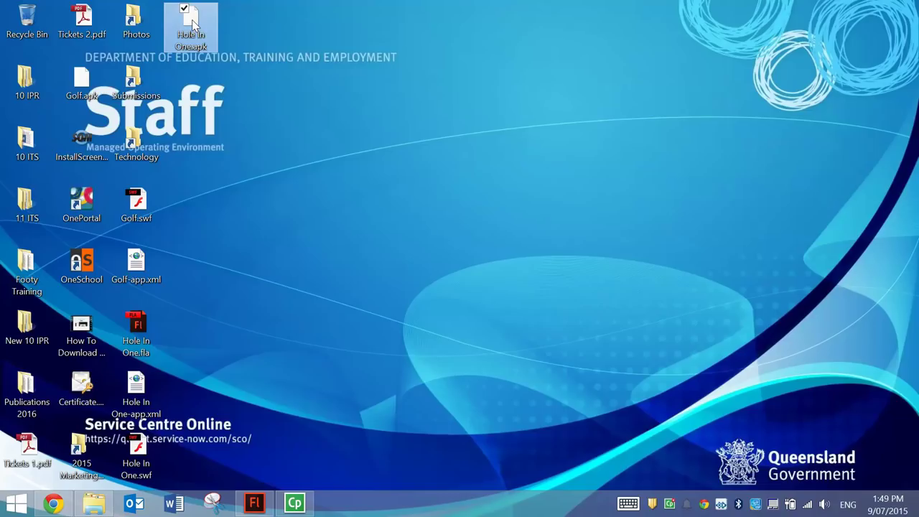
right_click(192, 23)
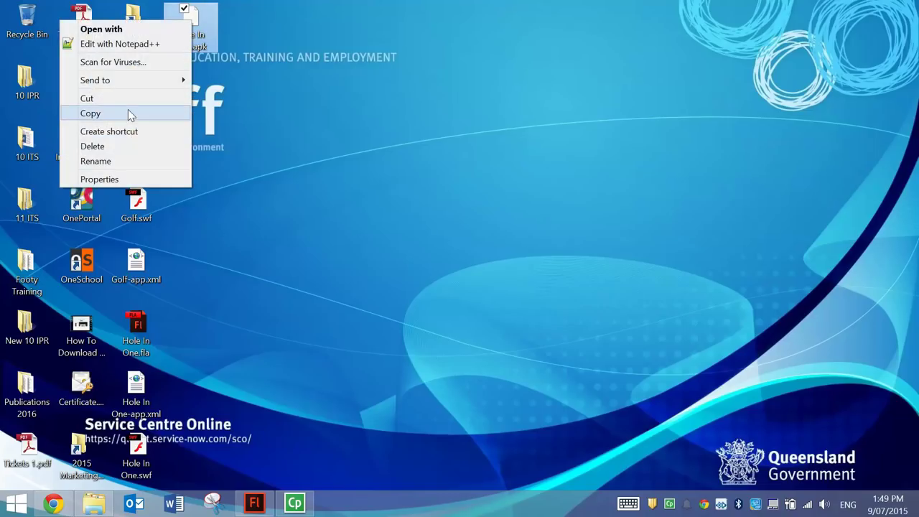
left_click(128, 112)
Switch to File Explorer and open the Documents folder in the connected Galaxy S5's Phone storage.
left_click(93, 502)
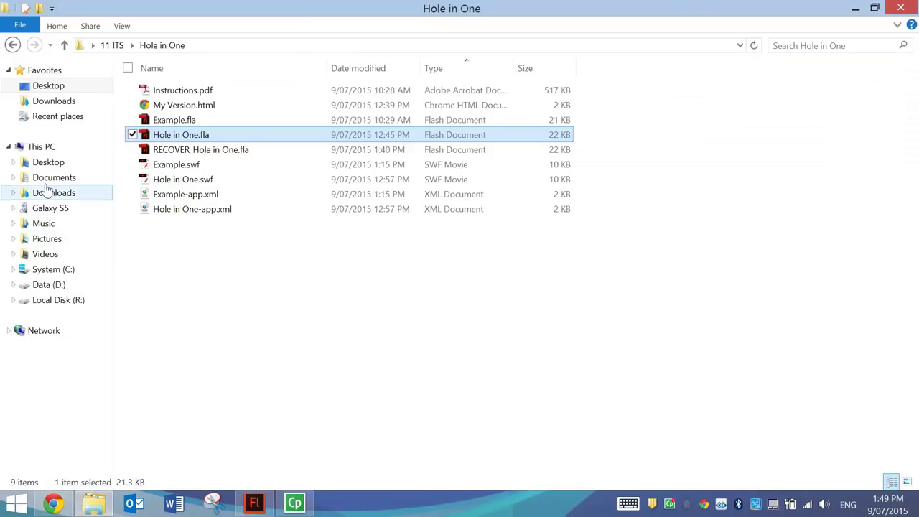
left_click(41, 148)
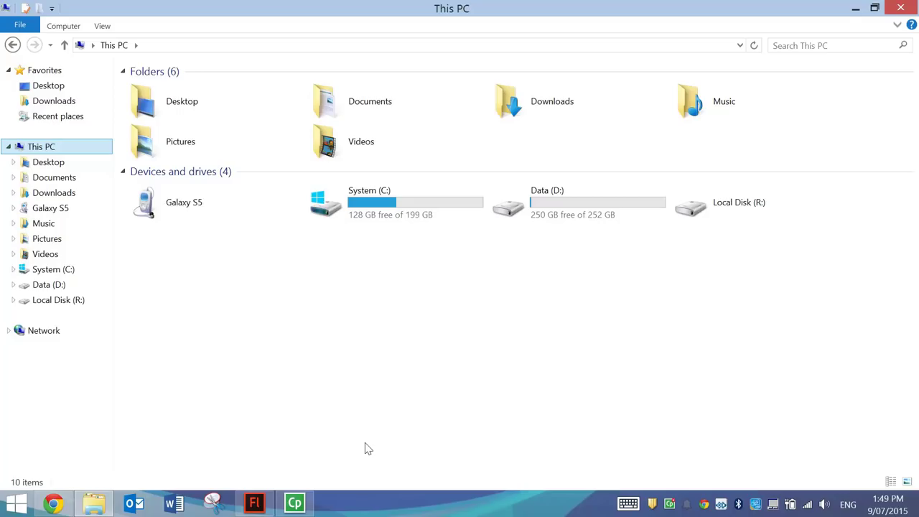
left_click(190, 205)
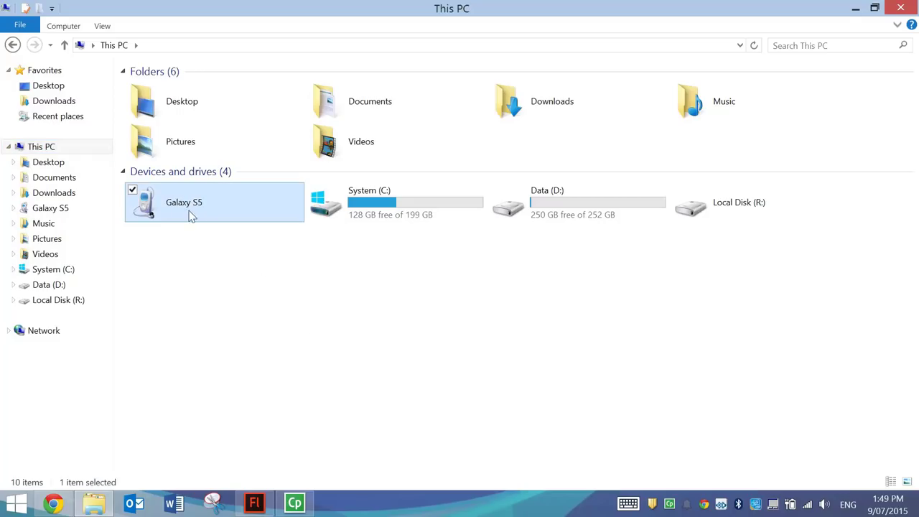
double_click(175, 209)
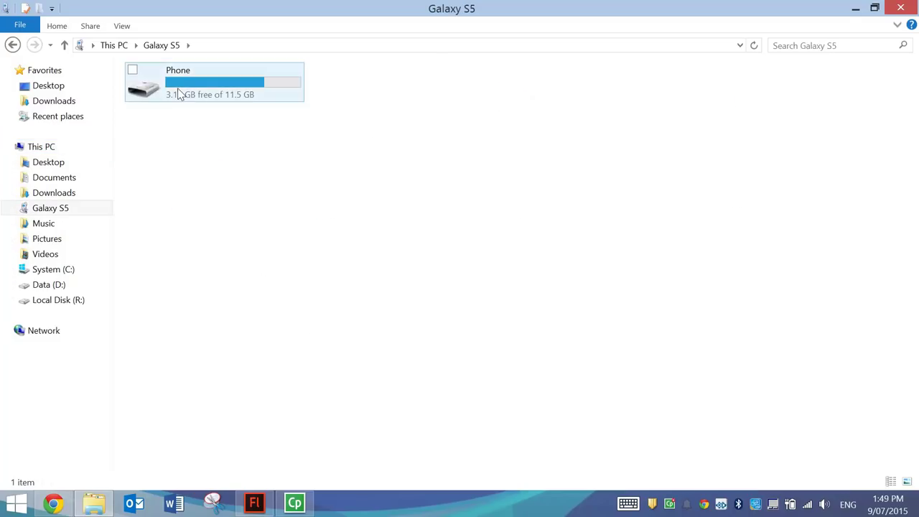
double_click(179, 88)
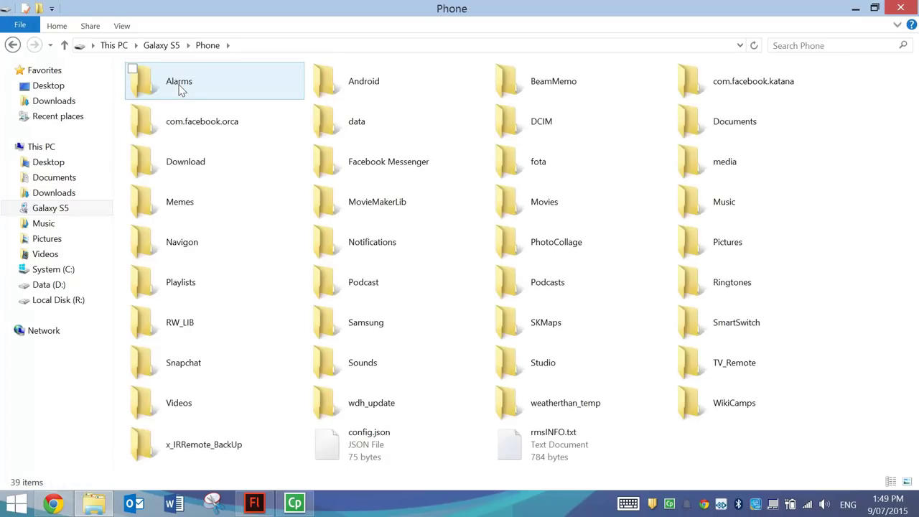
double_click(734, 122)
Delete the old Hole in One.apk from the phone's Documents folder and paste the copied Hole In One.apk in its place.
left_click(407, 98)
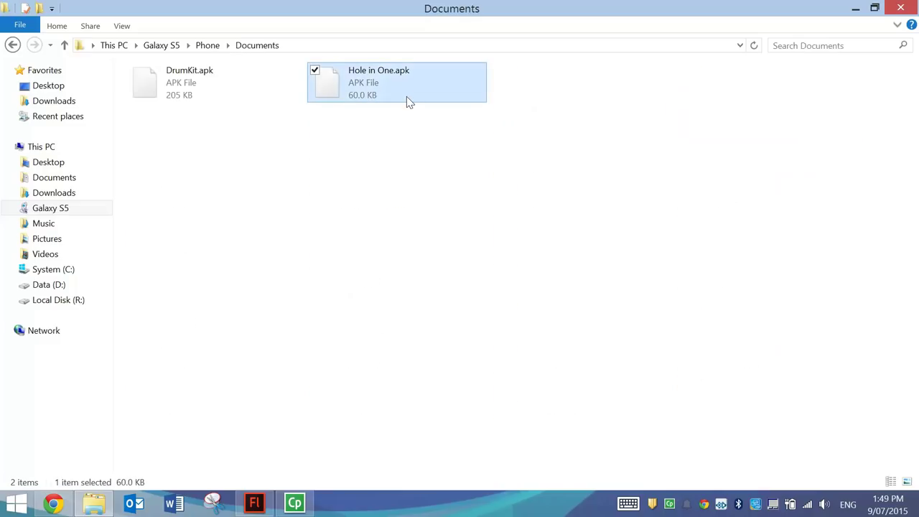
key("Delete")
key("Return")
right_click(359, 86)
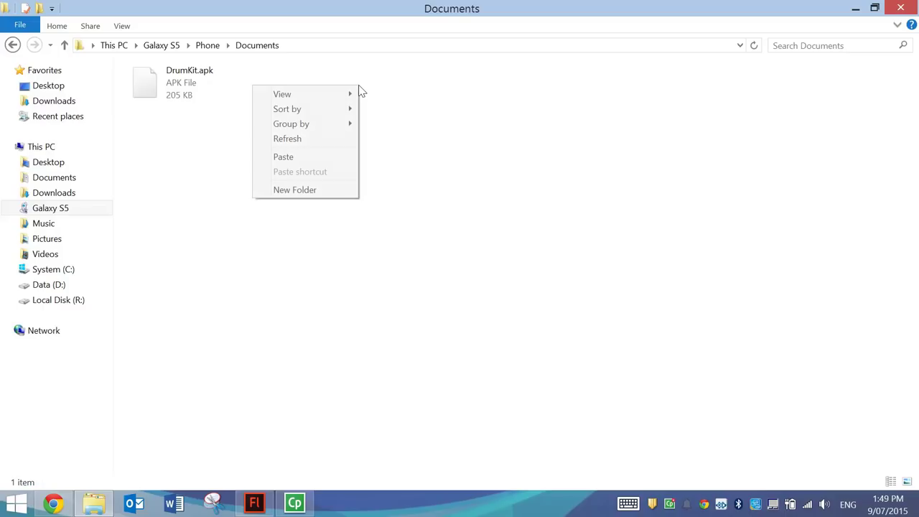
left_click(324, 158)
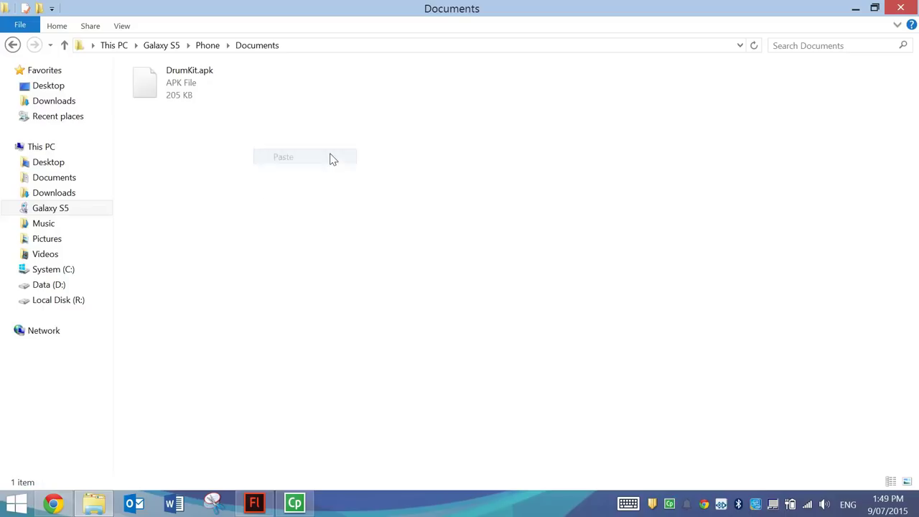
left_click(372, 80)
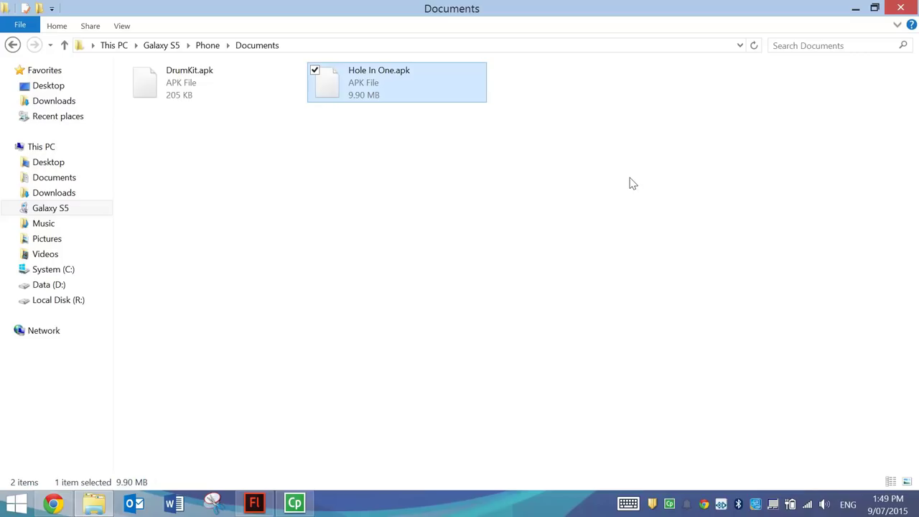
Search for and open the Camera app to show the game on the phone, and switch back to Flash Professional.
left_click(16, 504)
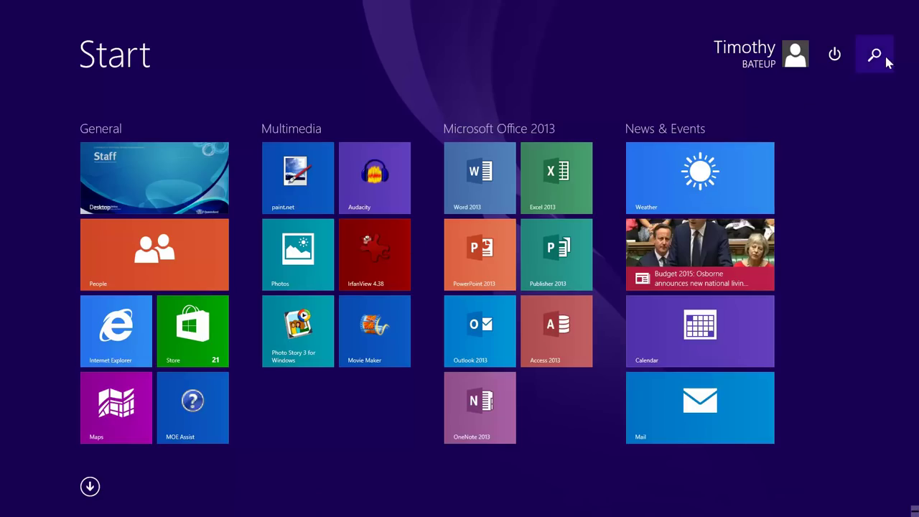
left_click(875, 55)
type("camera")
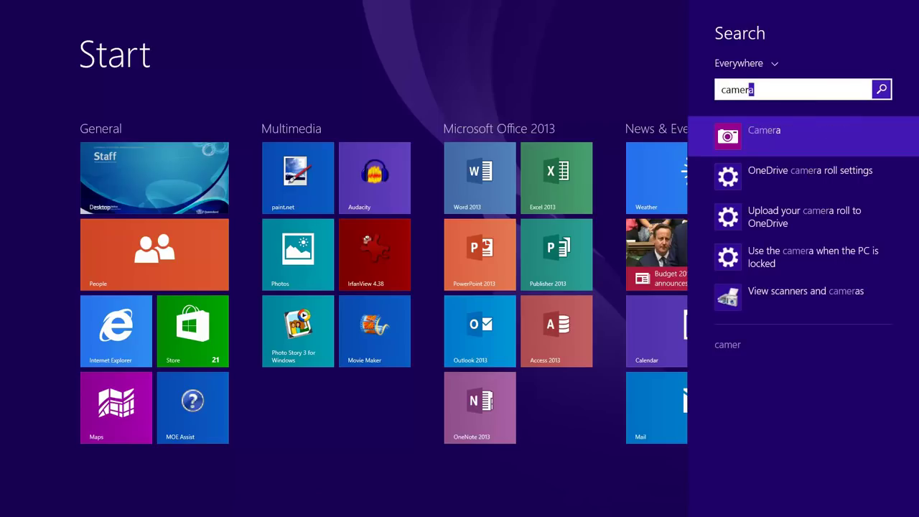
left_click(799, 132)
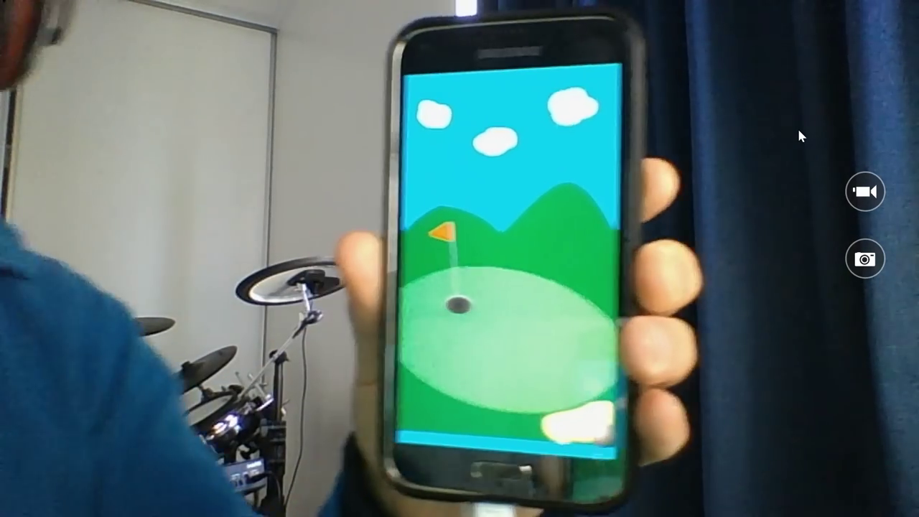
key("alt+Tab")
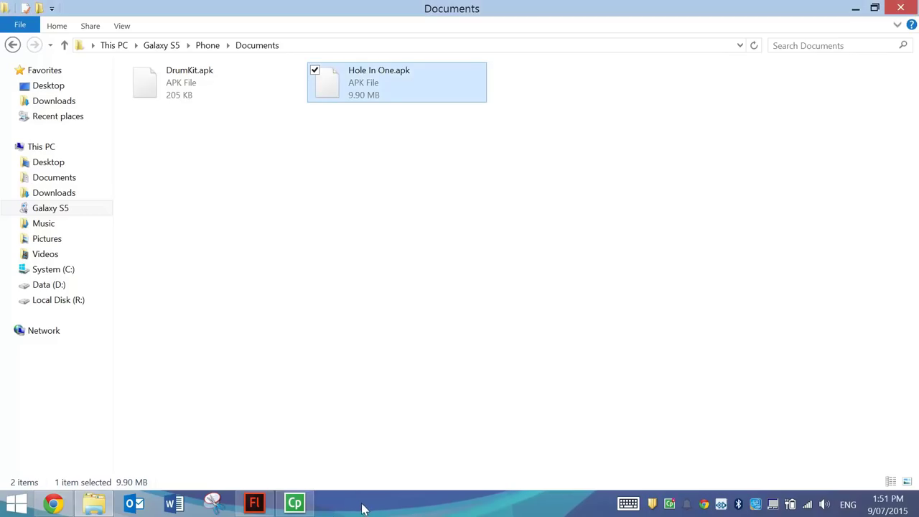
left_click(254, 502)
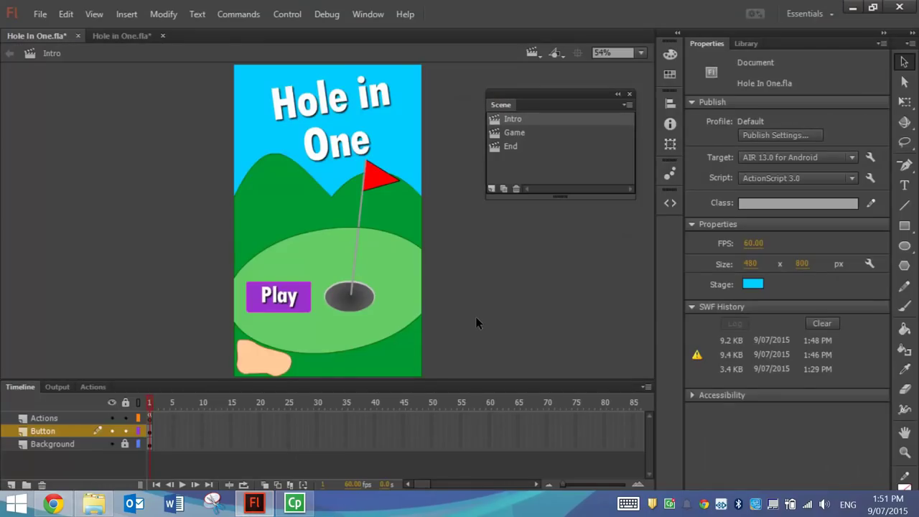